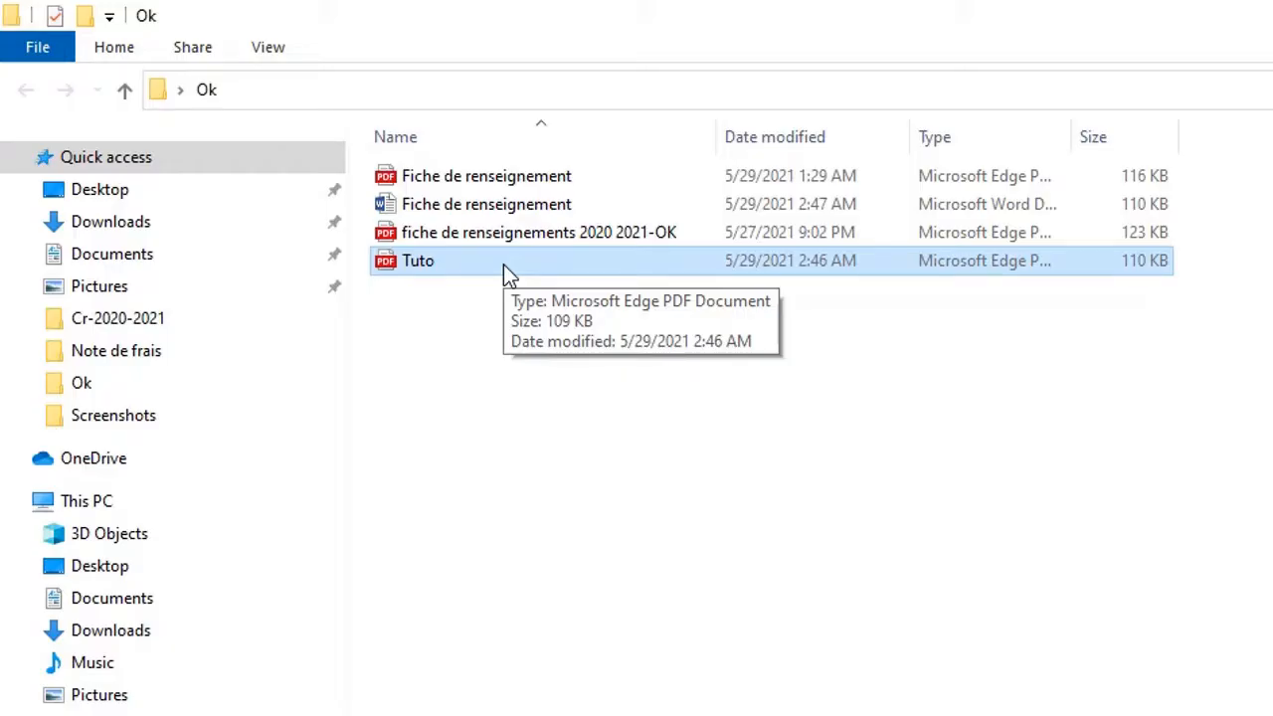
Open Tuto.pdf from the Ok folder with Adobe Acrobat Reader DC.
right_click(503, 263)
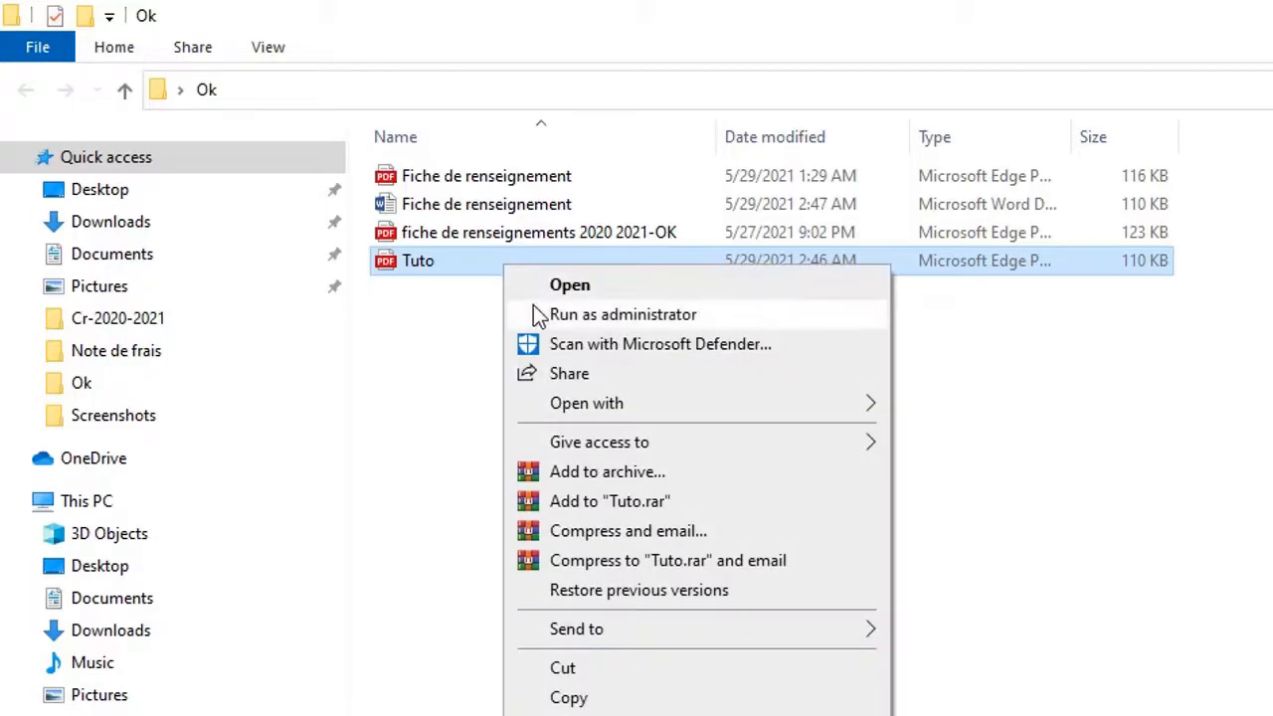
mouse_move(609, 408)
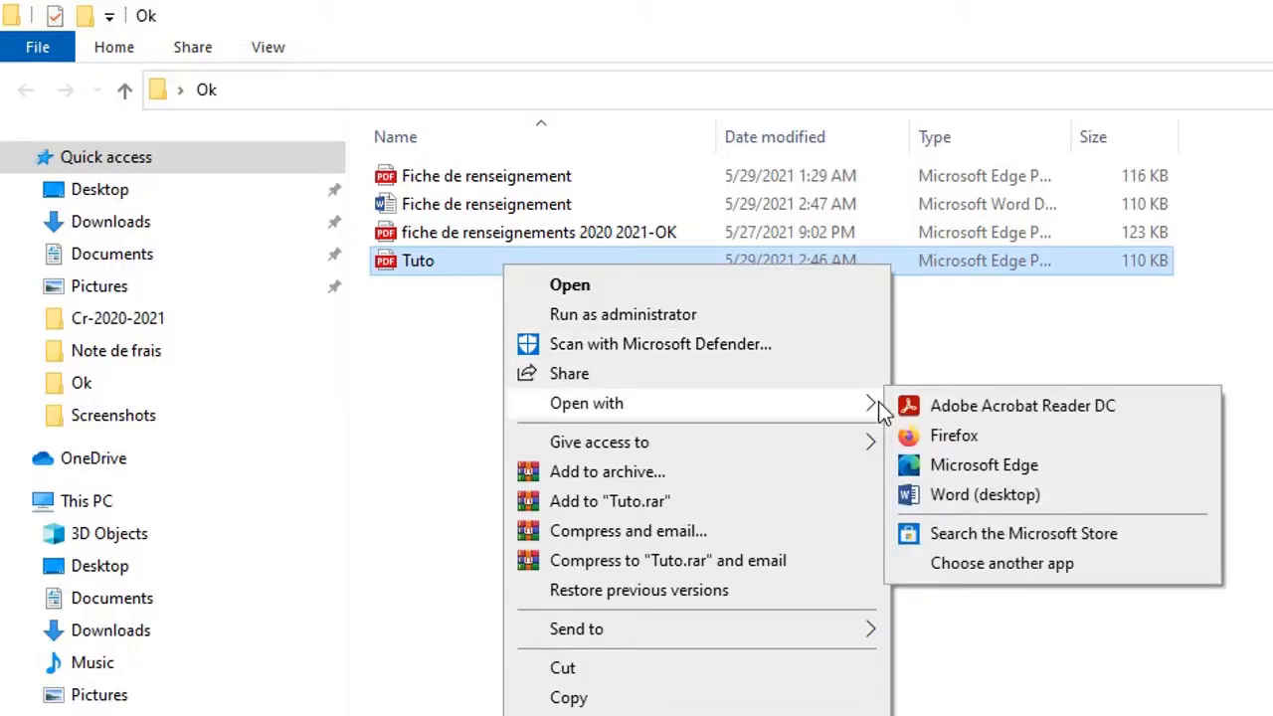
click(946, 413)
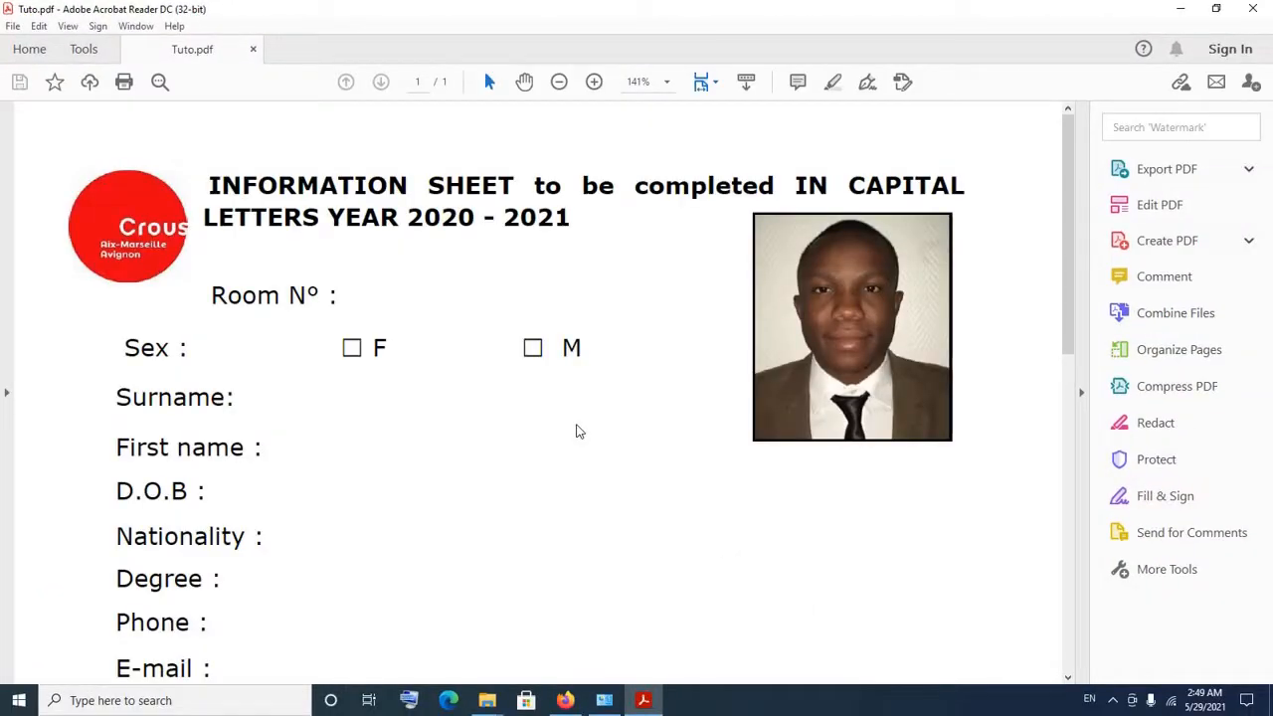
Decline making Acrobat the default PDF app and scroll the Tools pane down to Fill & Sign.
scroll(580, 430, down, 3)
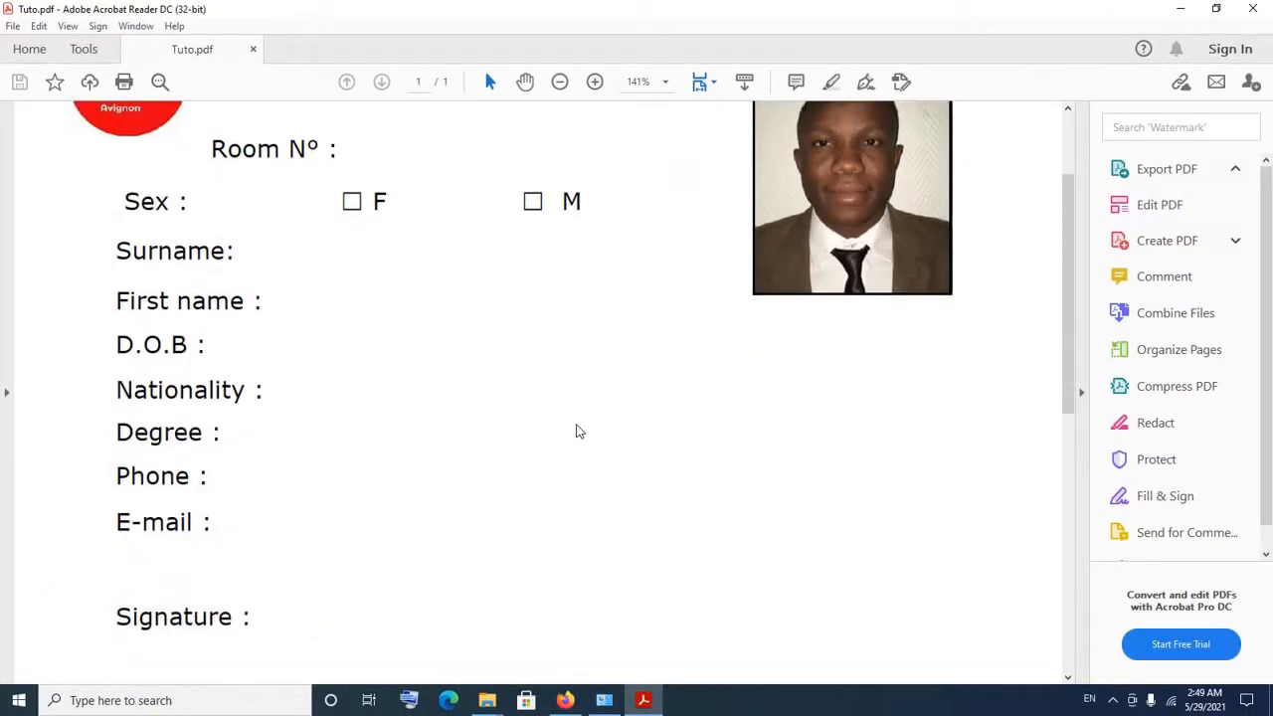
scroll(580, 431, up, 3)
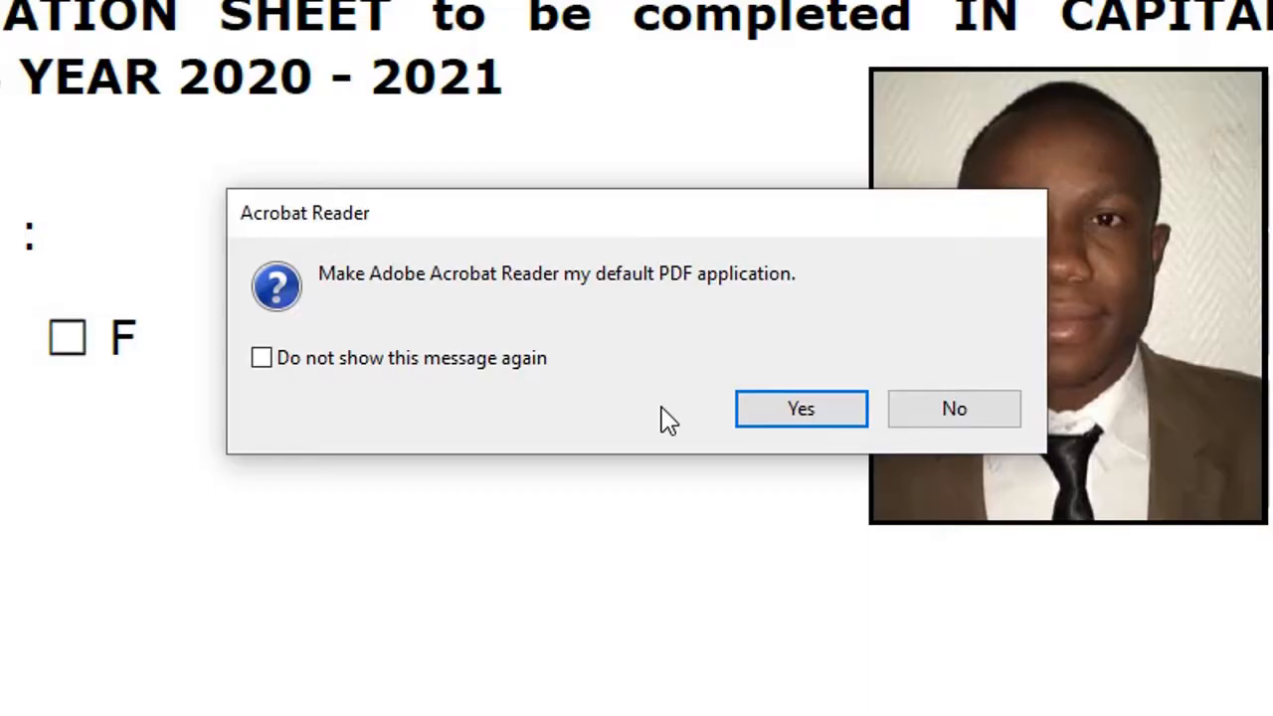
click(952, 415)
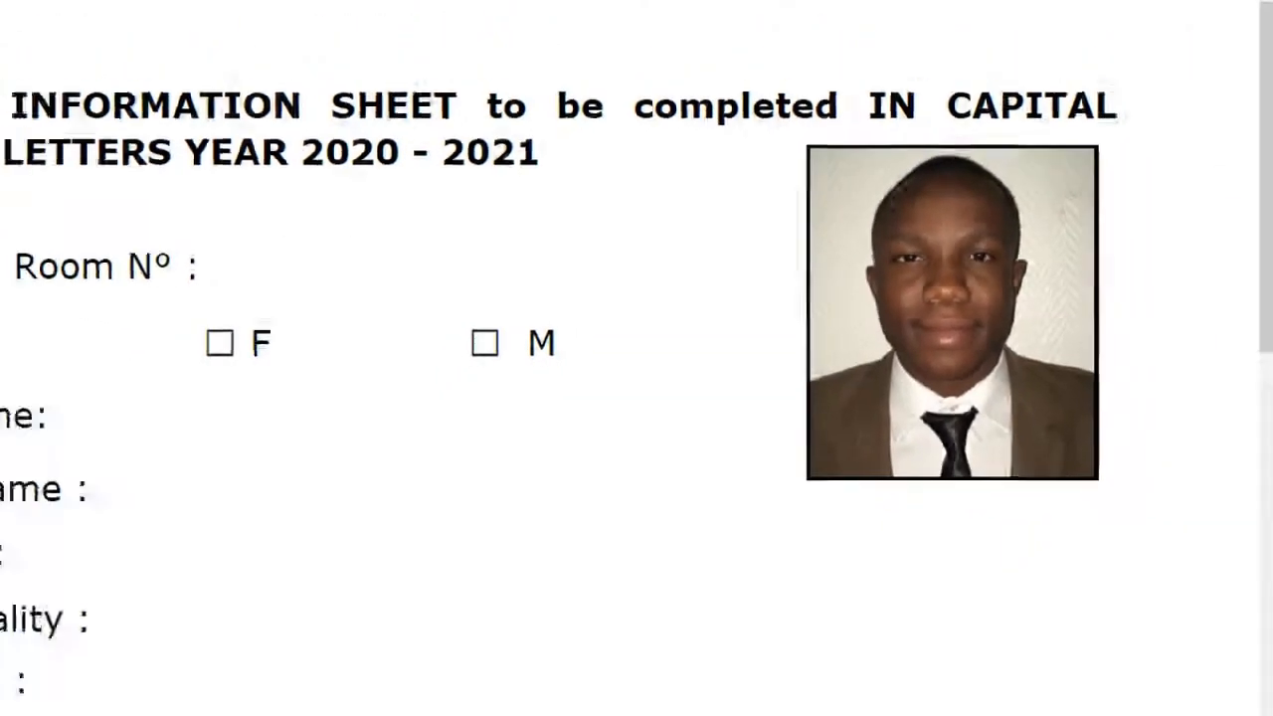
scroll(1164, 504, down, 2)
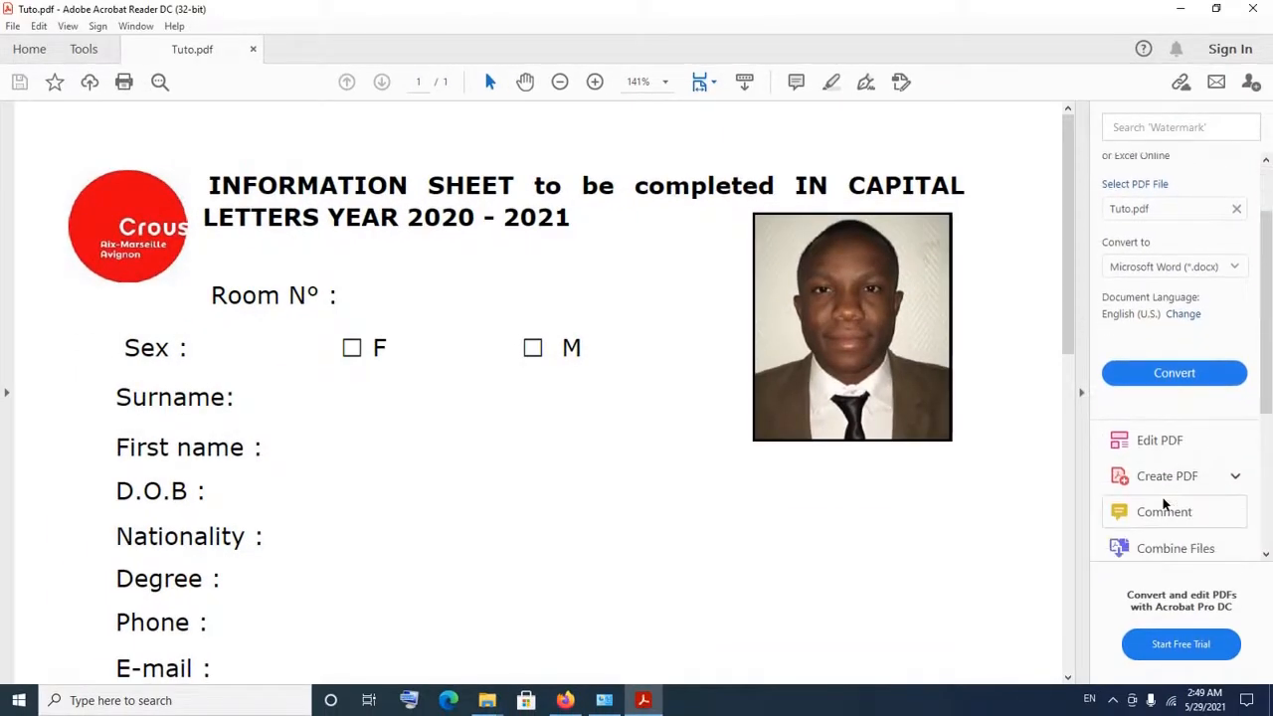
scroll(1163, 504, down, 2)
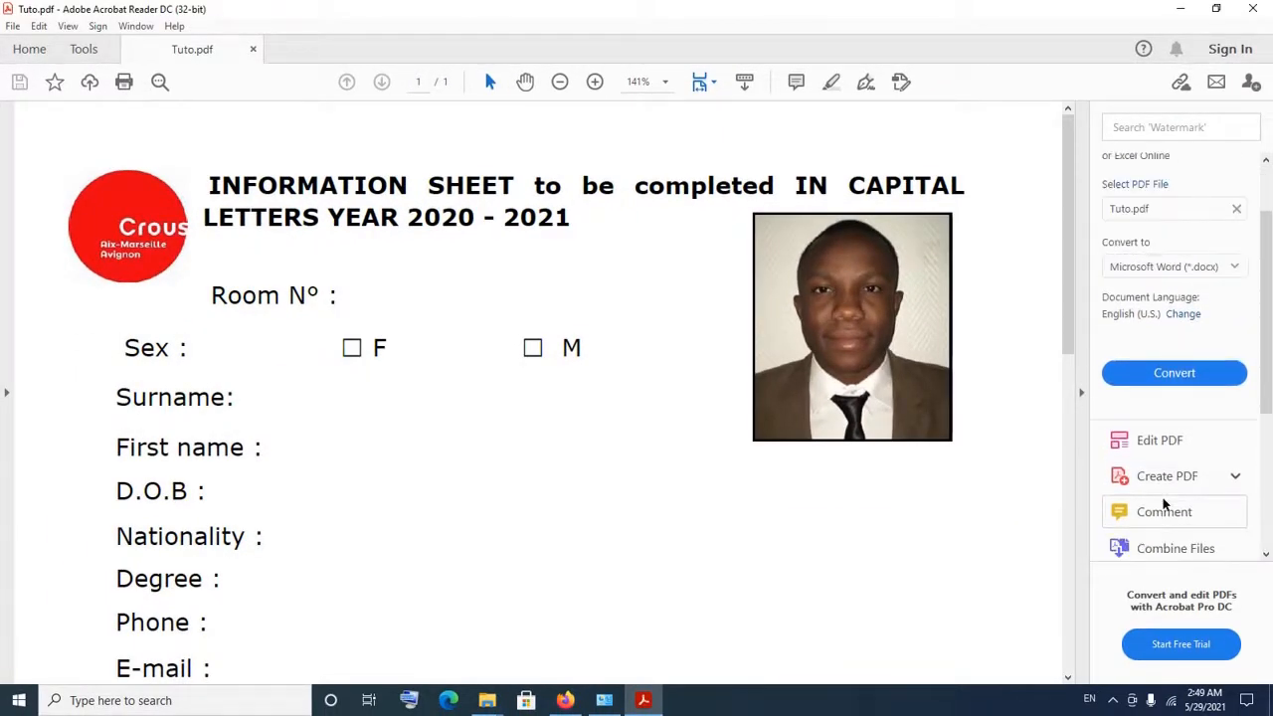
scroll(1164, 504, down, 5)
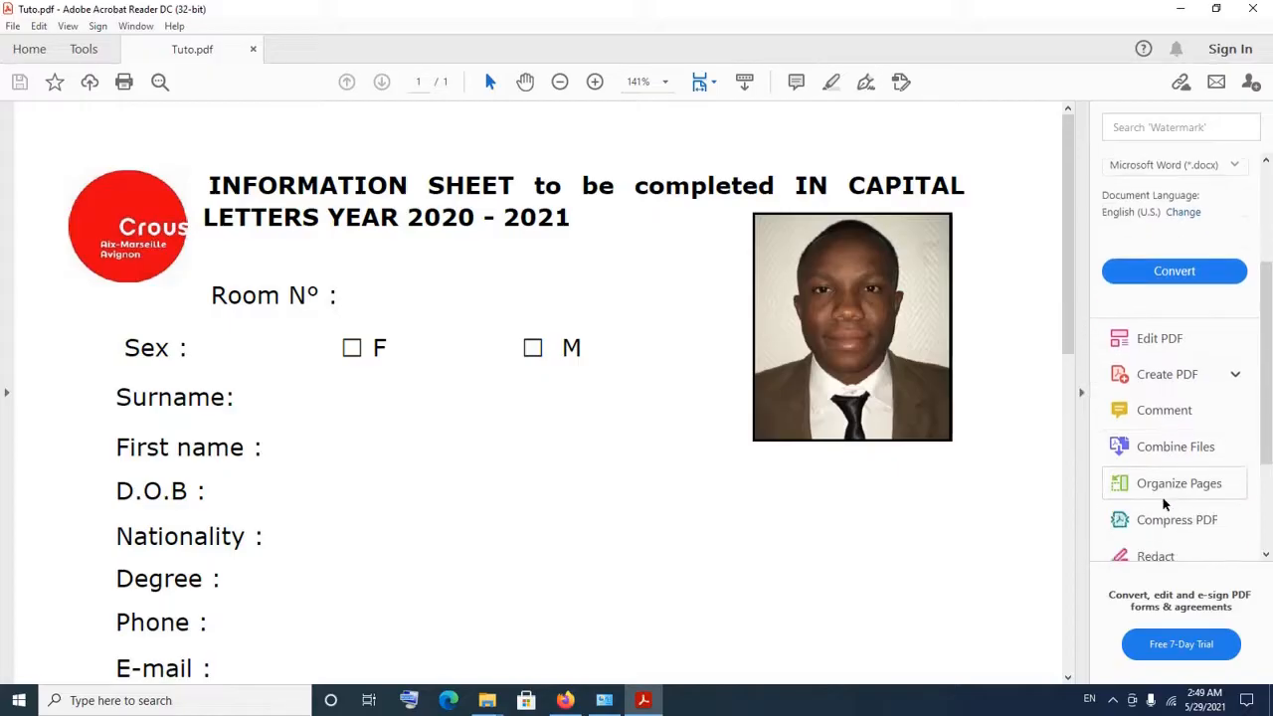
scroll(1163, 504, down, 1)
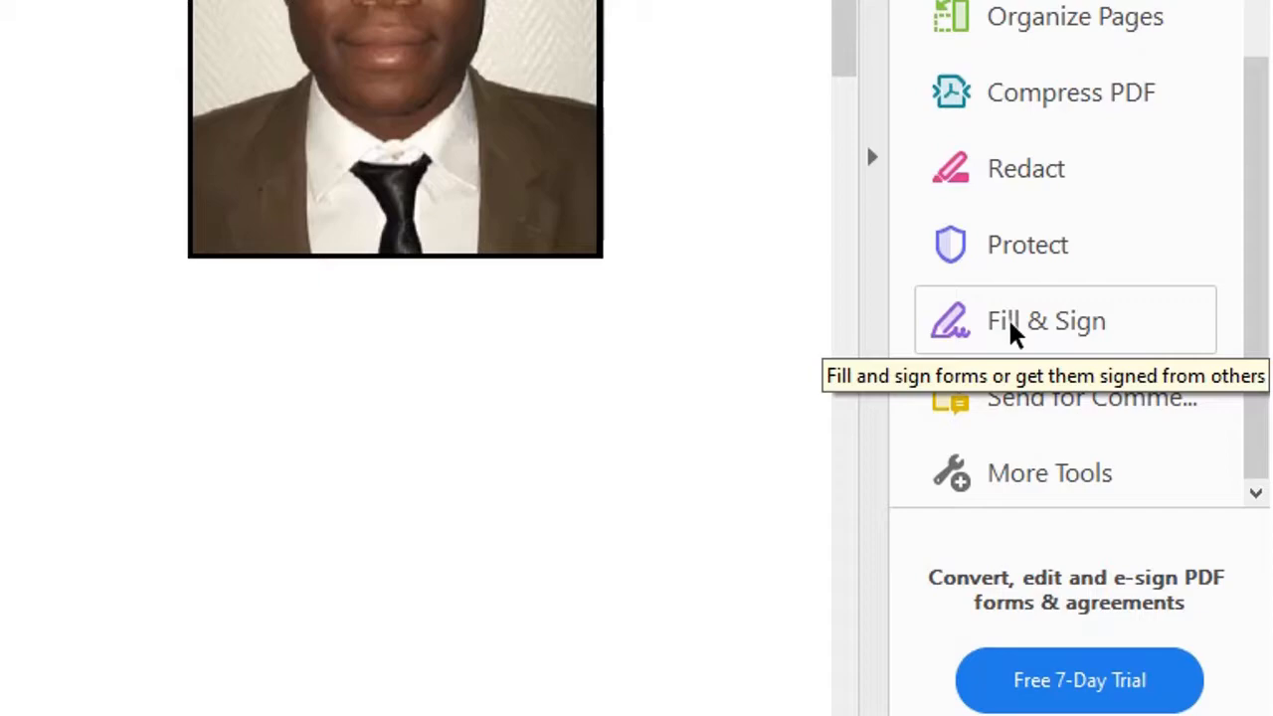
Start Fill & Sign to fill the form yourself, dismissing the tip.
click(1010, 323)
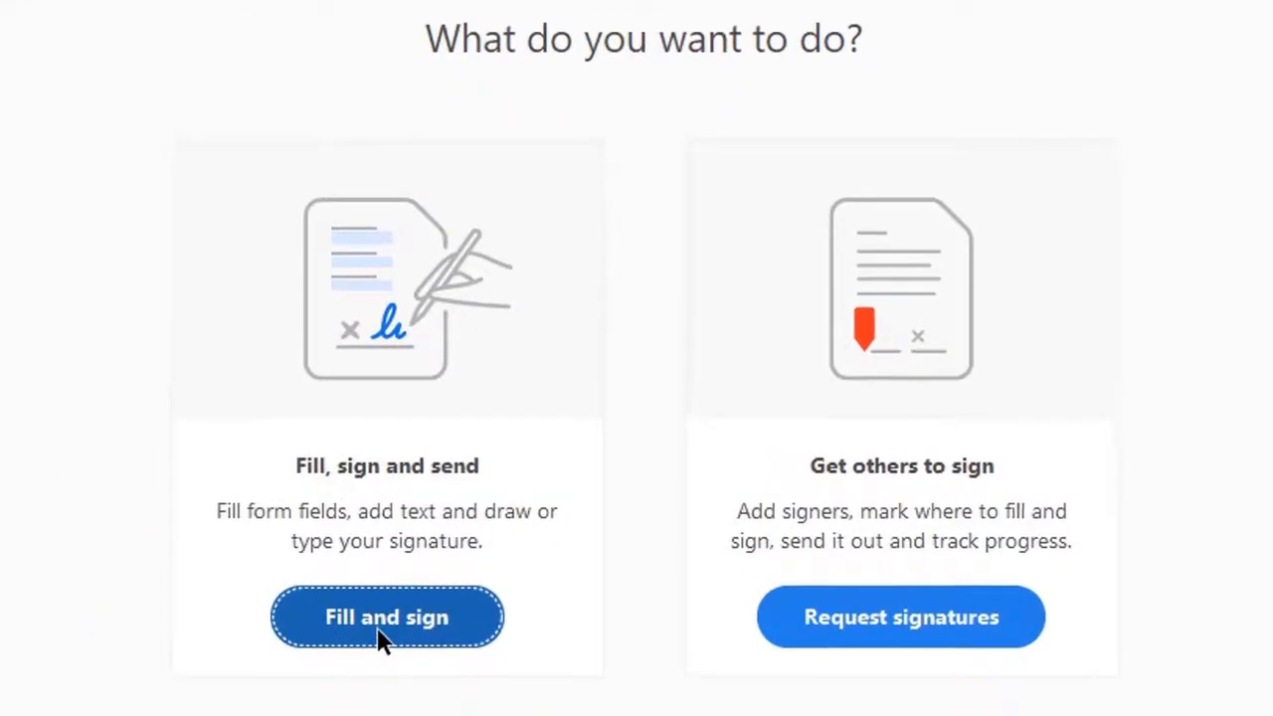
click(383, 641)
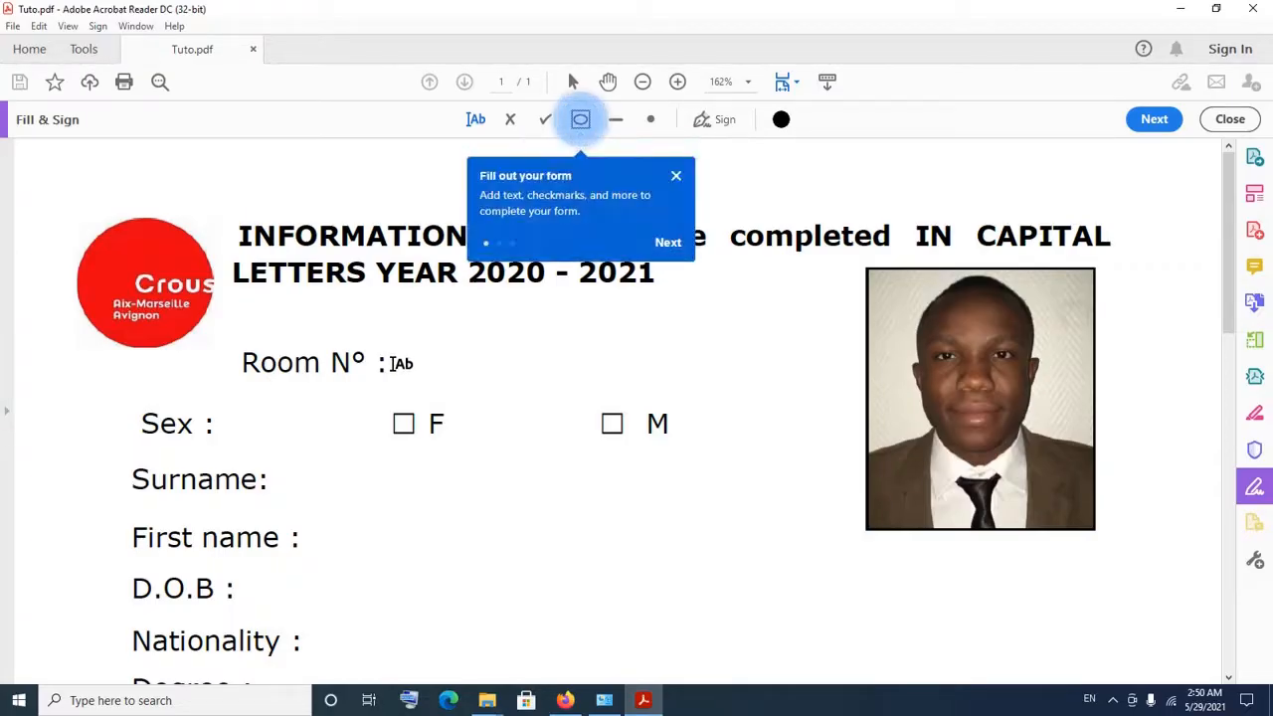
click(676, 178)
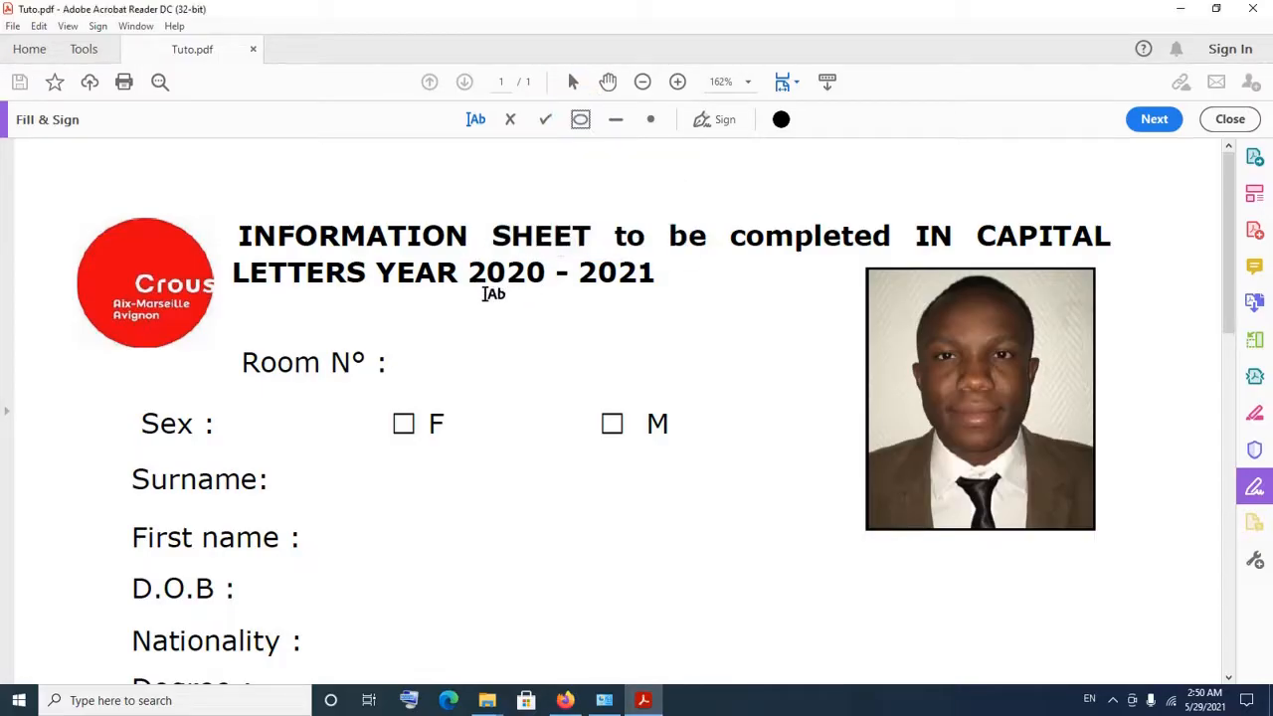
Enter 131 beside Room N°.
click(394, 363)
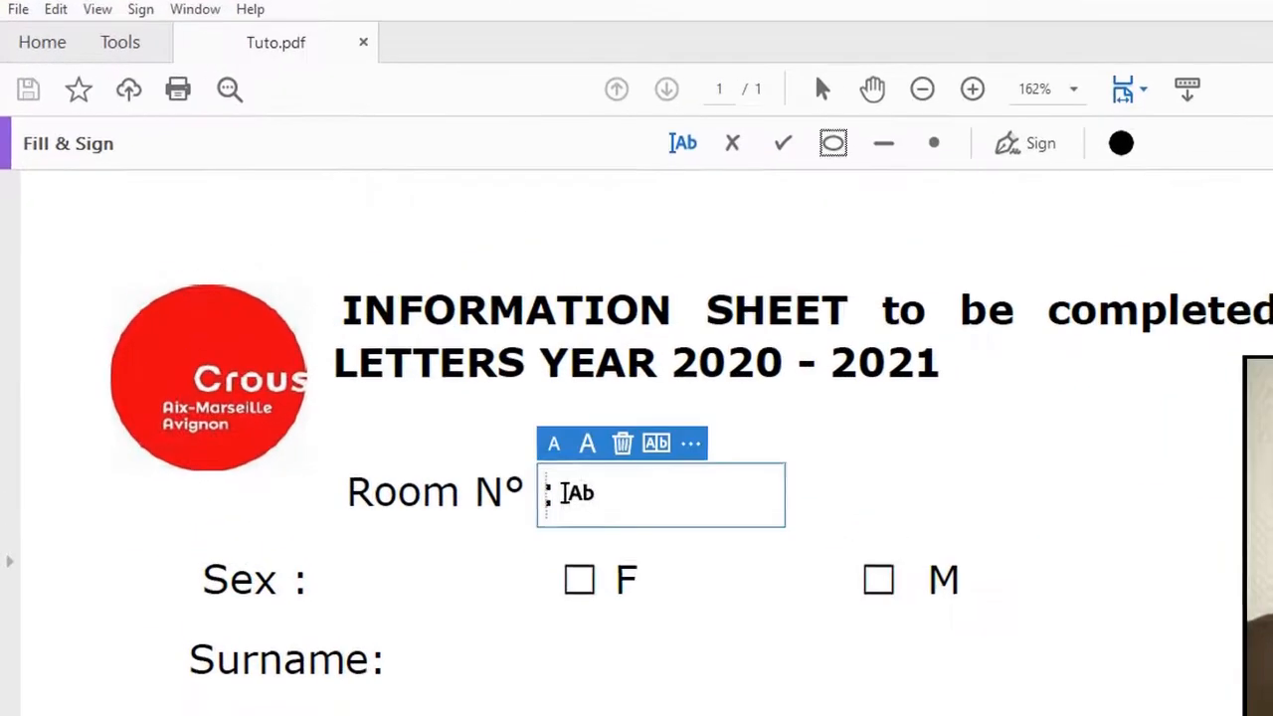
text(131)
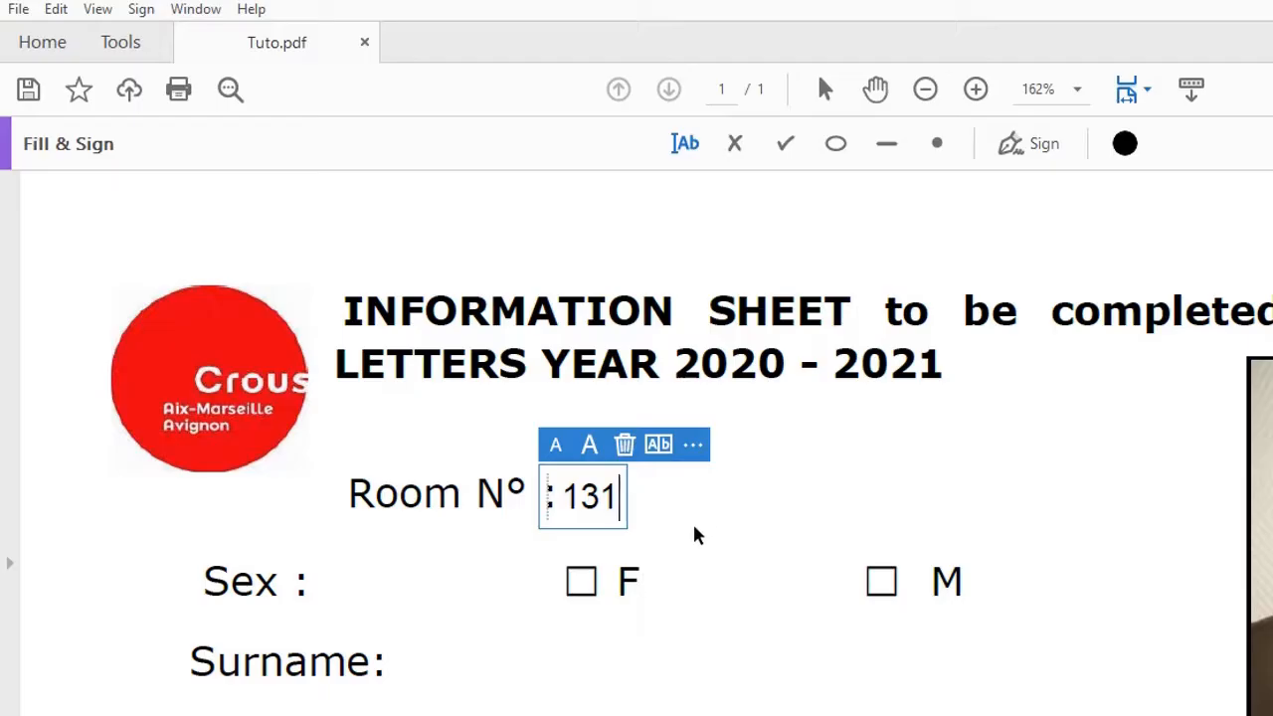
click(767, 467)
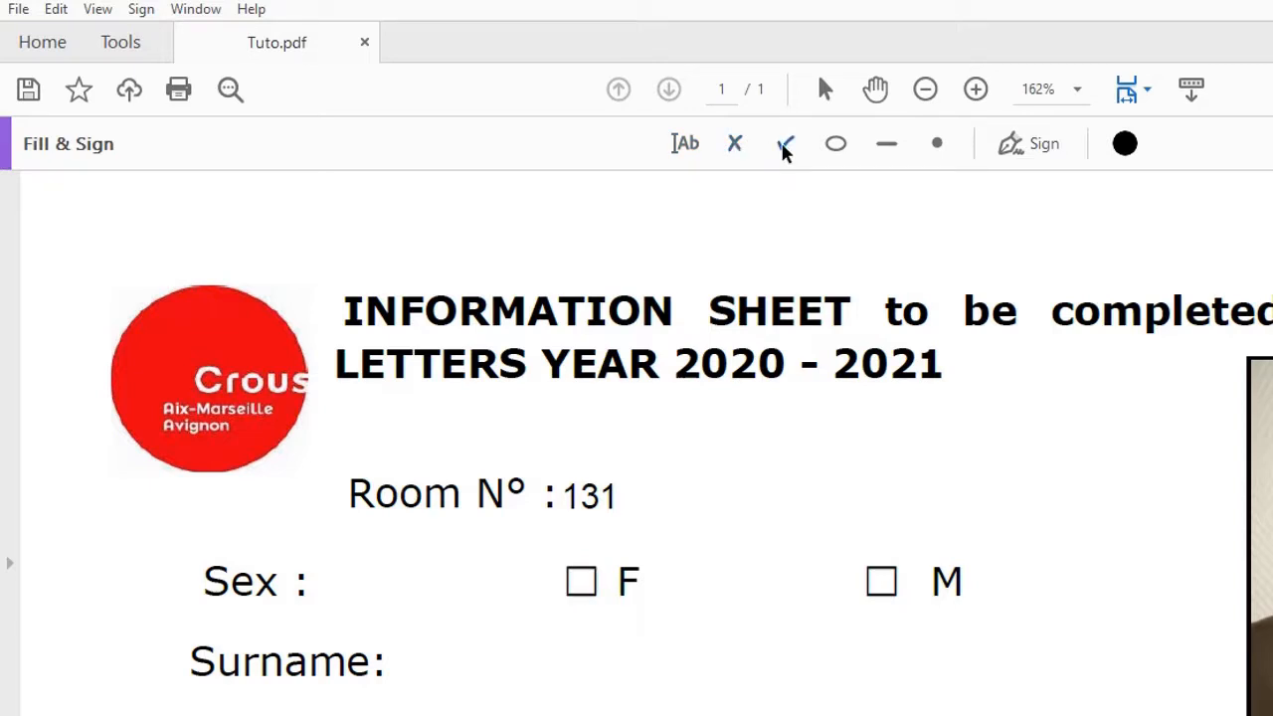
Place a checkmark in the M box next to Sex.
click(785, 145)
click(881, 581)
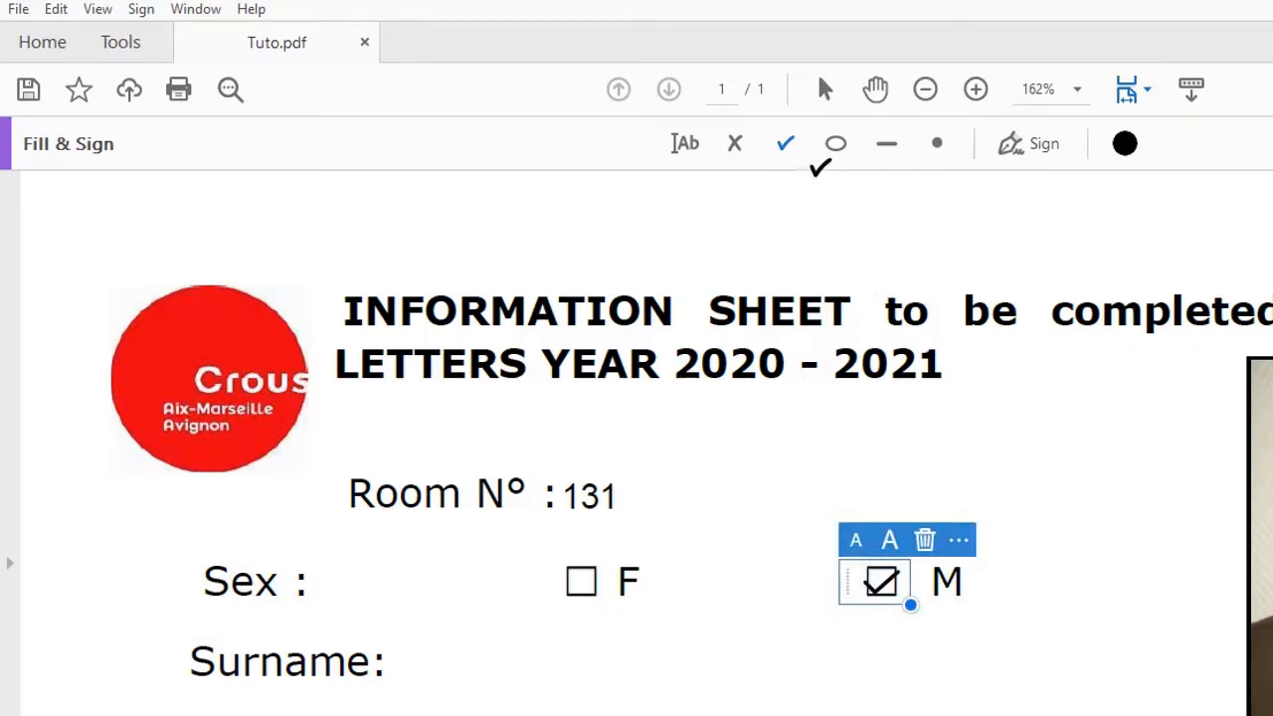
click(787, 145)
scroll(736, 491, down, 3)
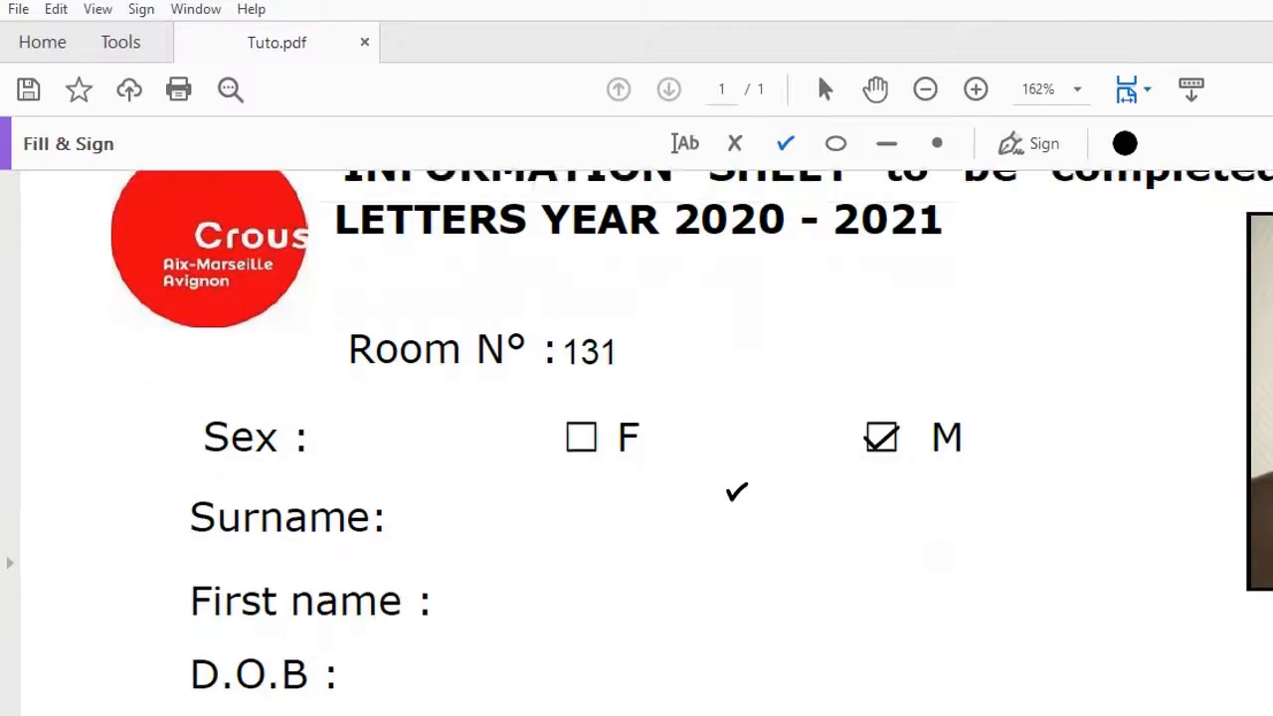
scroll(735, 491, down, 2)
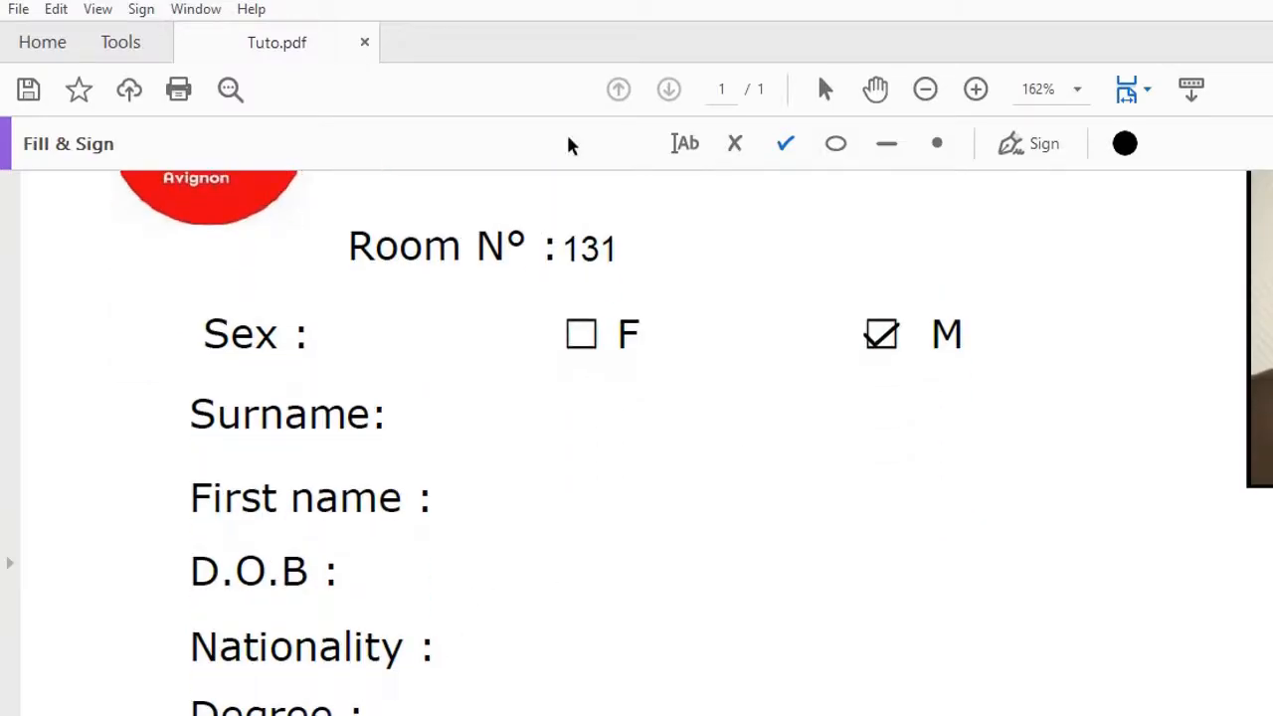
scroll(617, 358, up, 5)
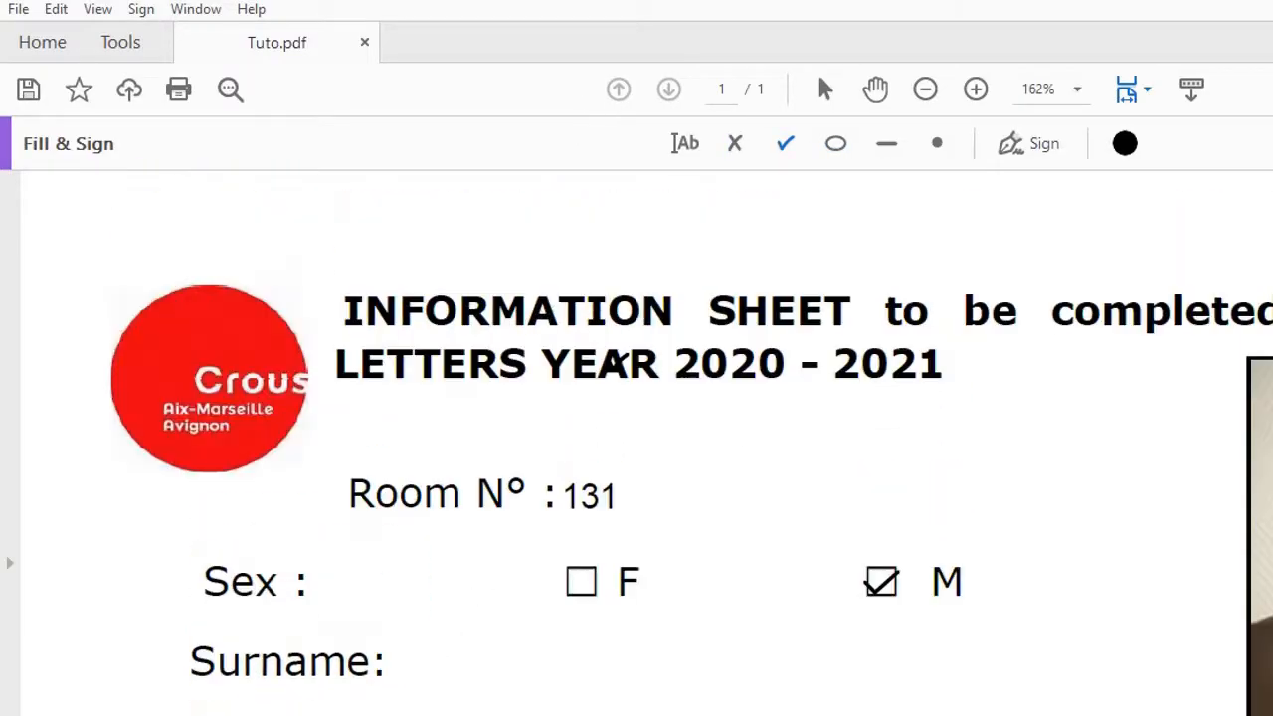
Add a text entry GHANA aligned beside Nationality, then scroll toward the Signature line.
click(686, 145)
scroll(768, 419, down, 5)
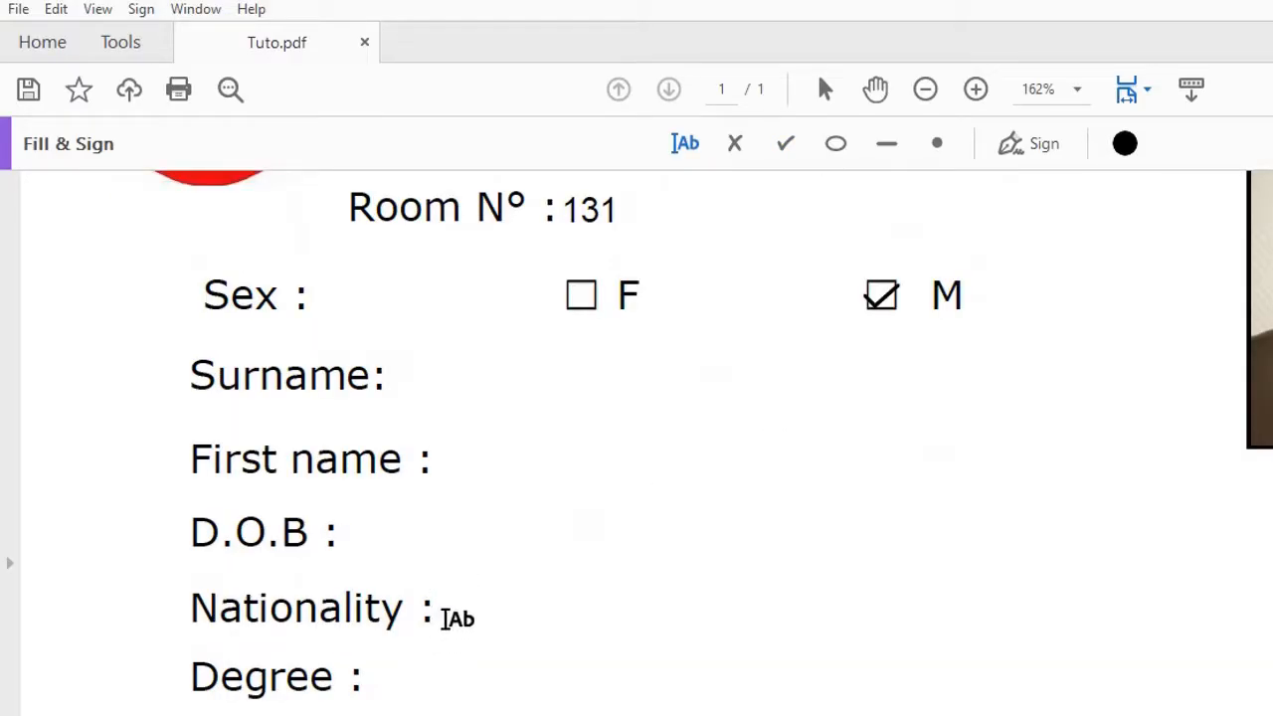
click(445, 618)
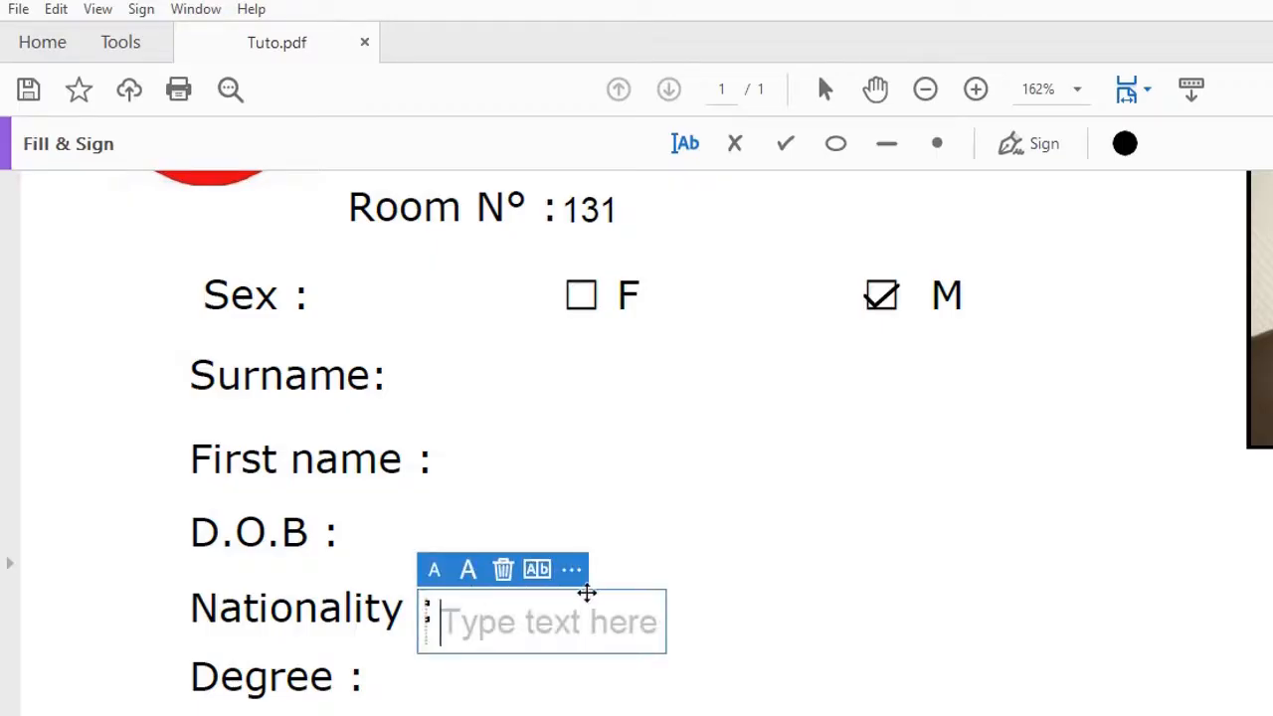
drag(602, 593, 603, 581)
text(G)
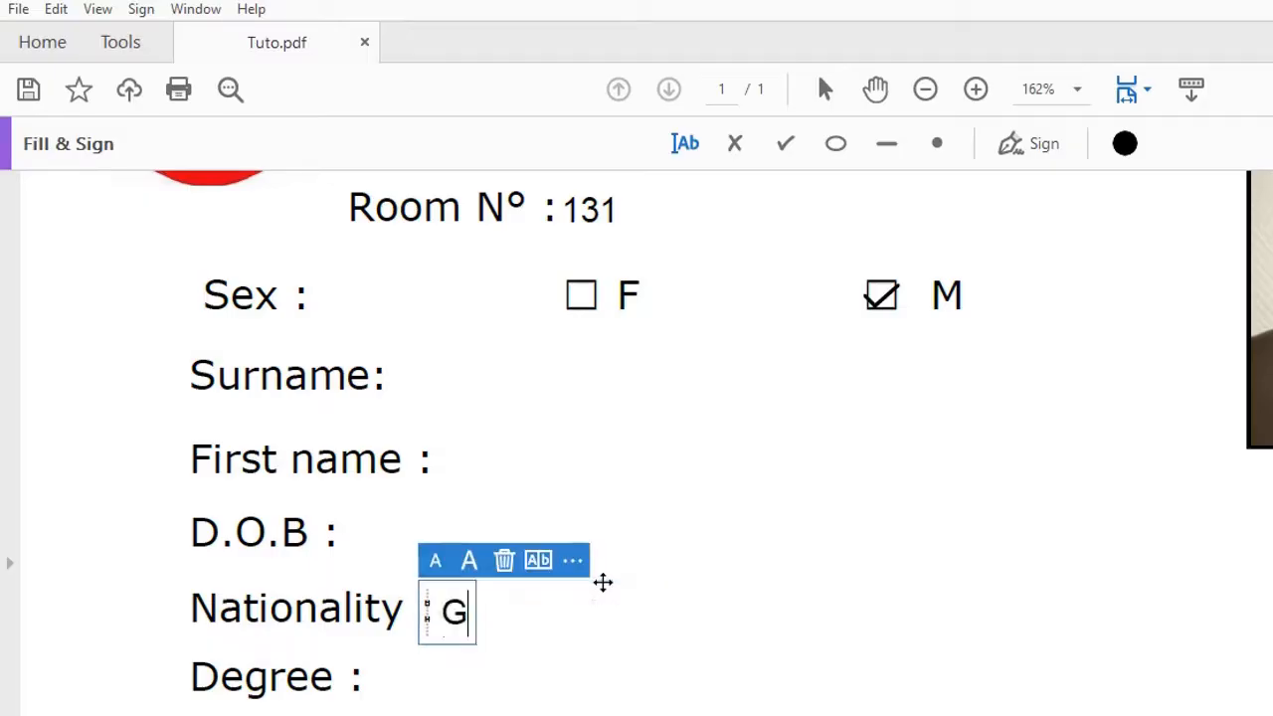
text(HANA)
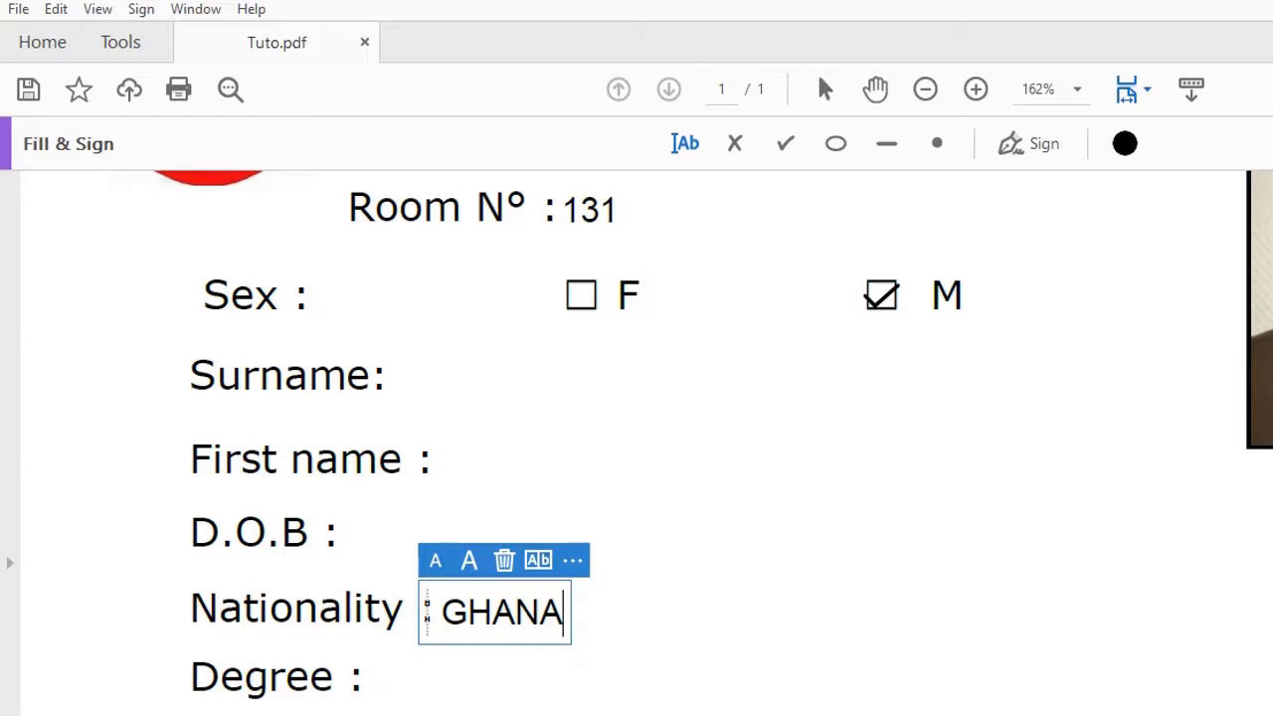
scroll(580, 693, up, 4)
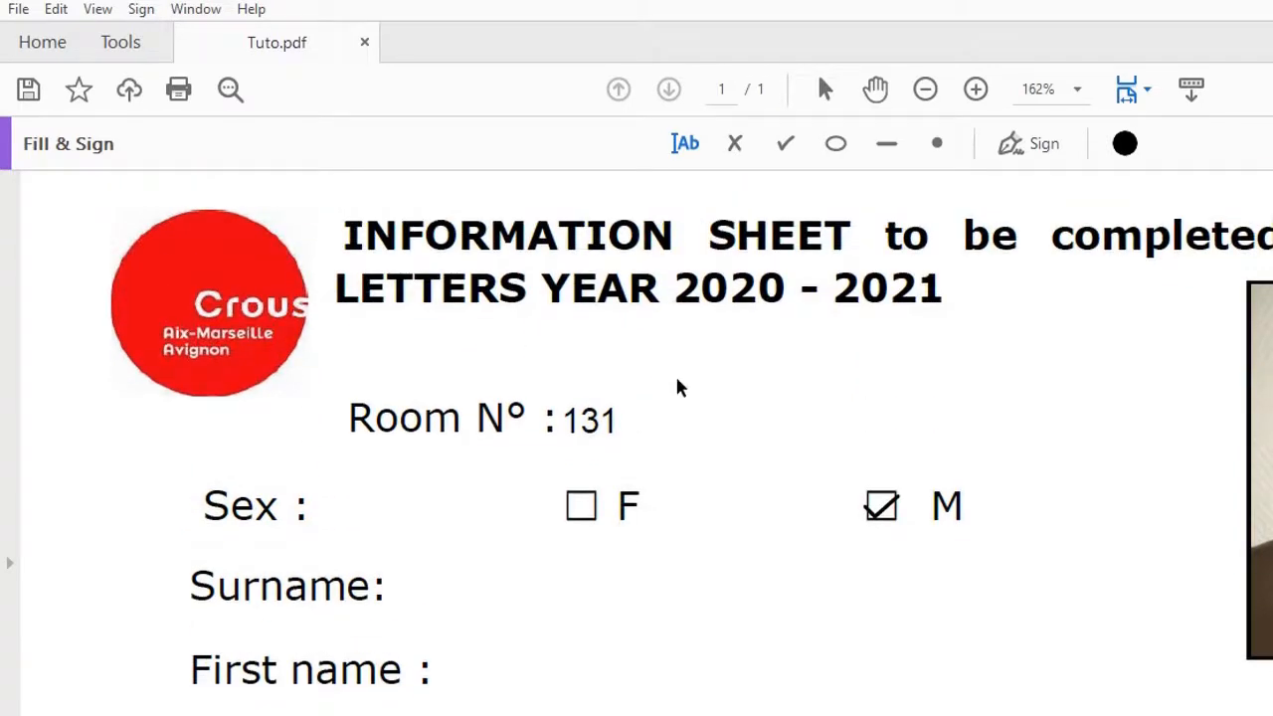
scroll(679, 388, up, 1)
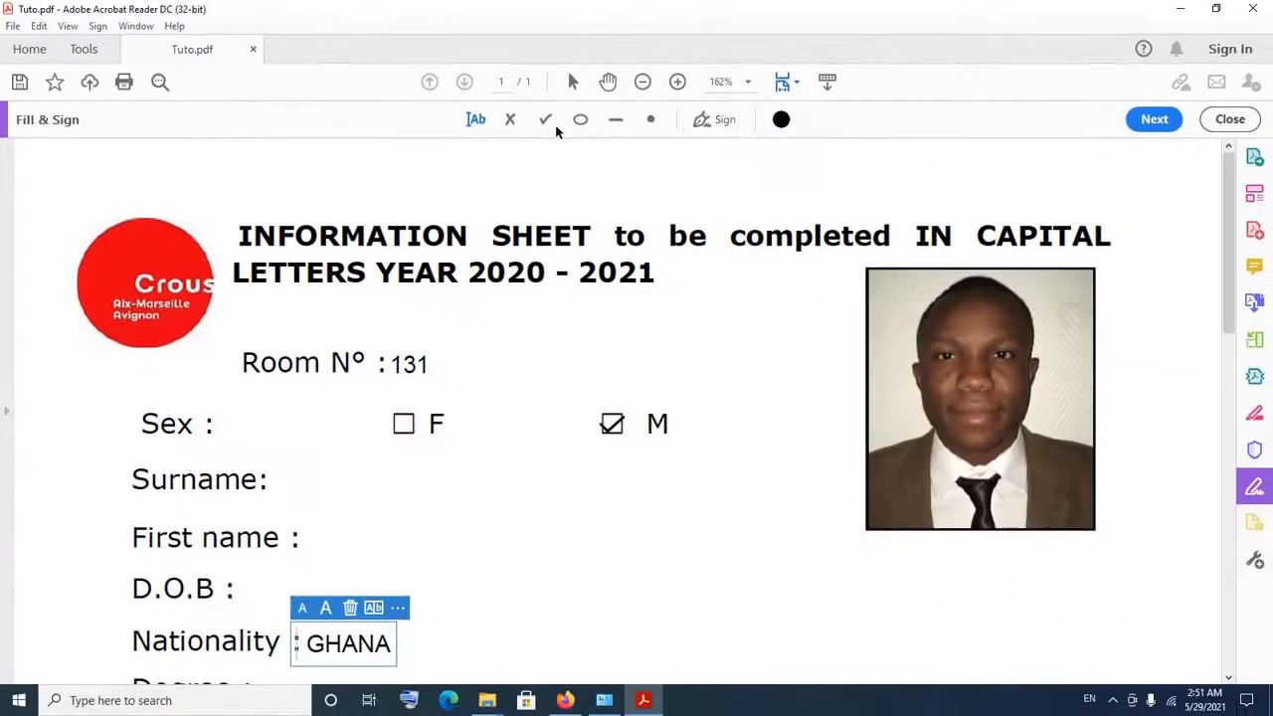
scroll(540, 370, down, 3)
click(540, 368)
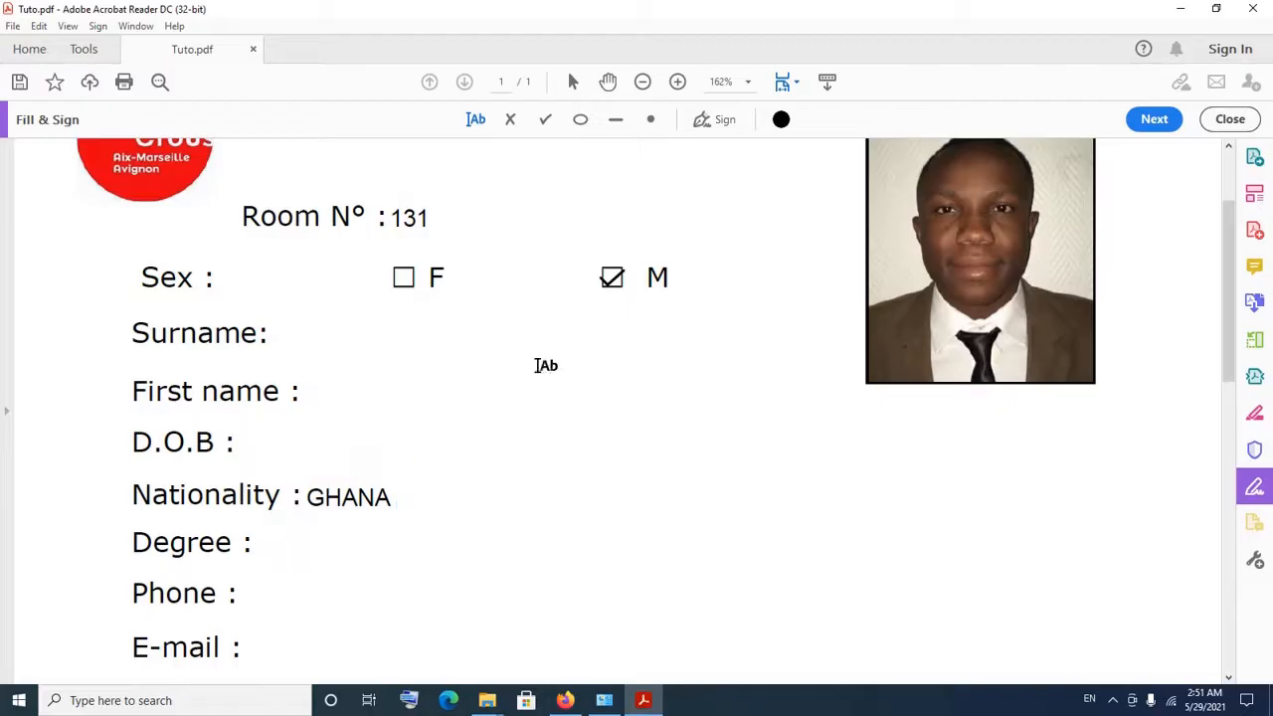
scroll(554, 461, down, 5)
scroll(554, 460, up, 1)
scroll(554, 460, down, 4)
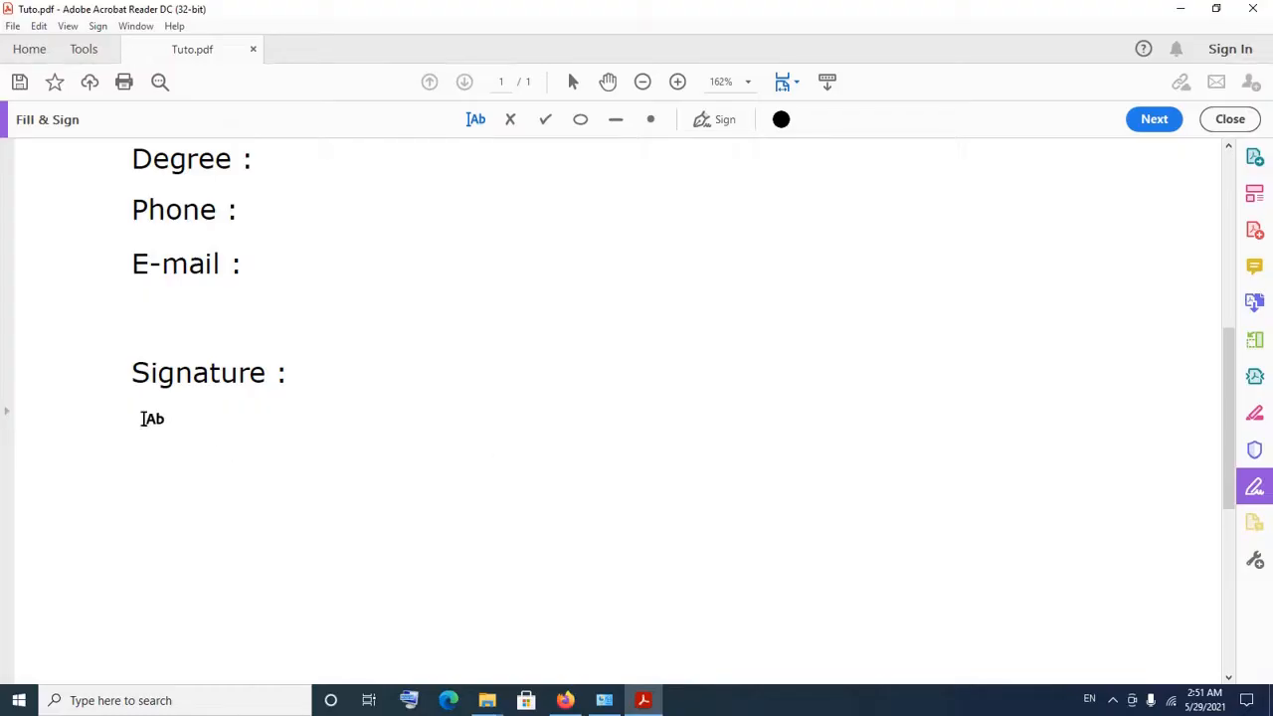
scroll(513, 277, up, 2)
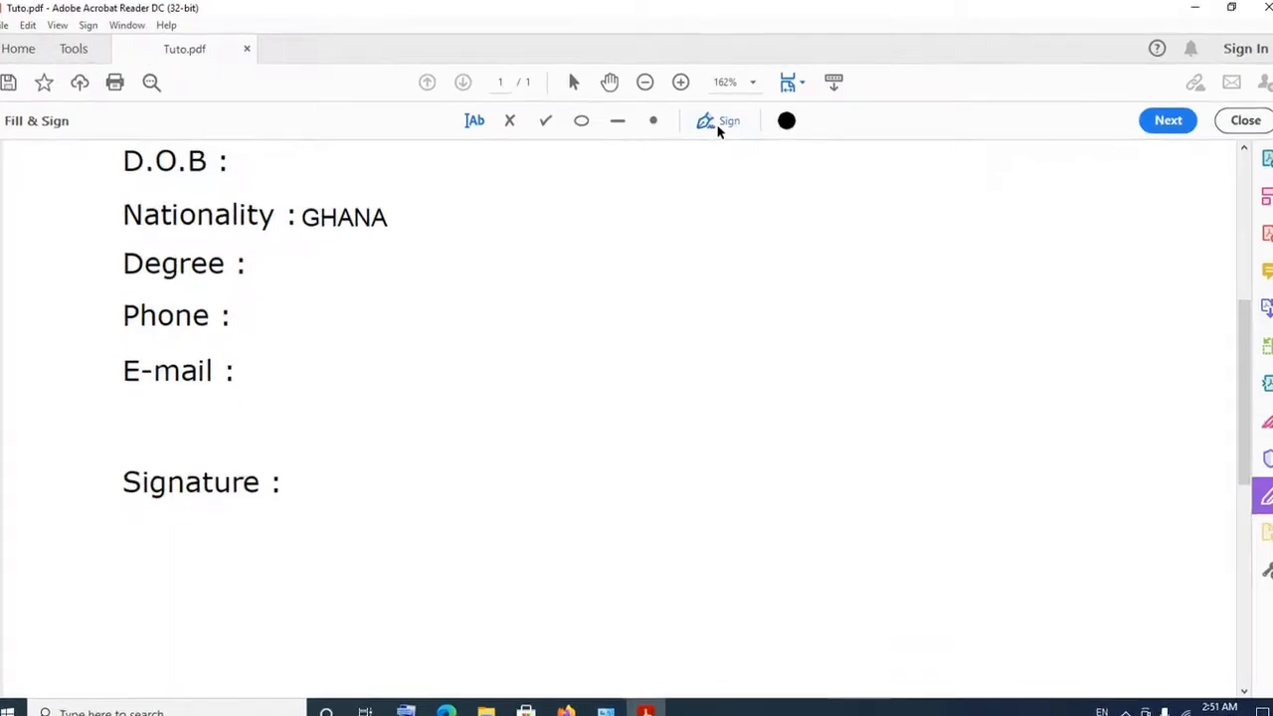
click(718, 127)
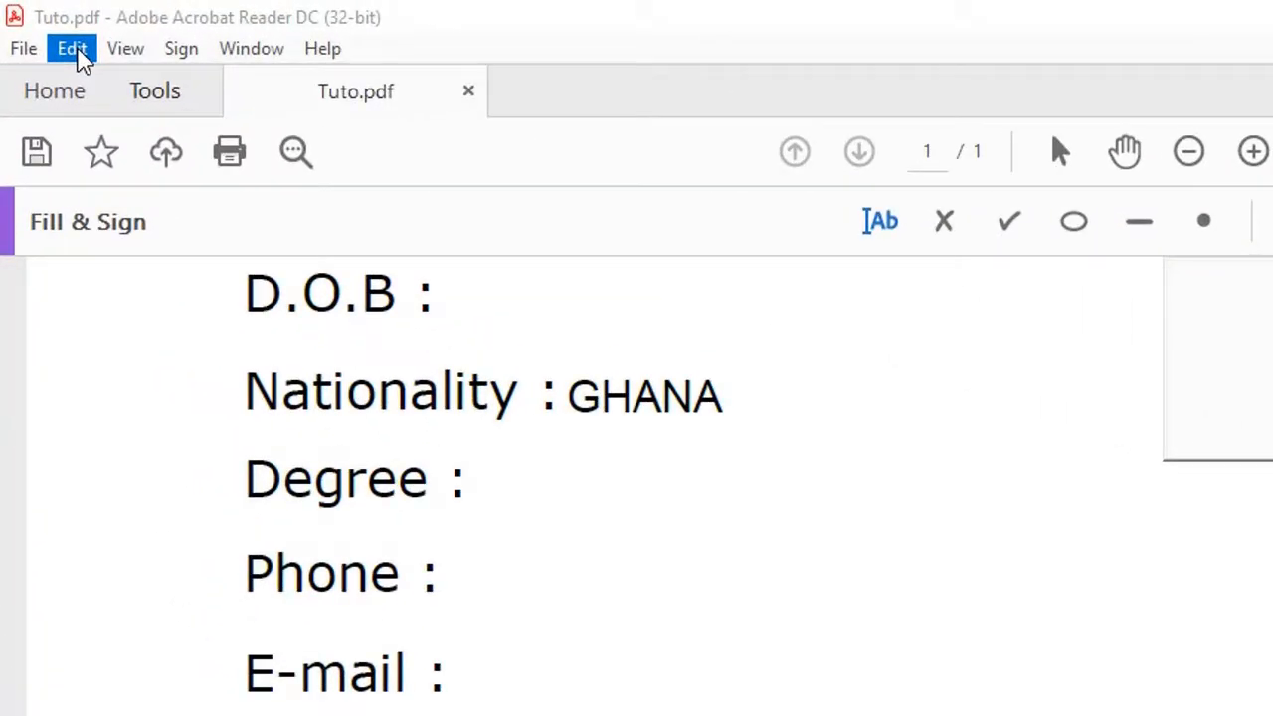
Open the Creation & Appearance settings under Edit > Preferences > Signatures.
click(78, 50)
click(72, 49)
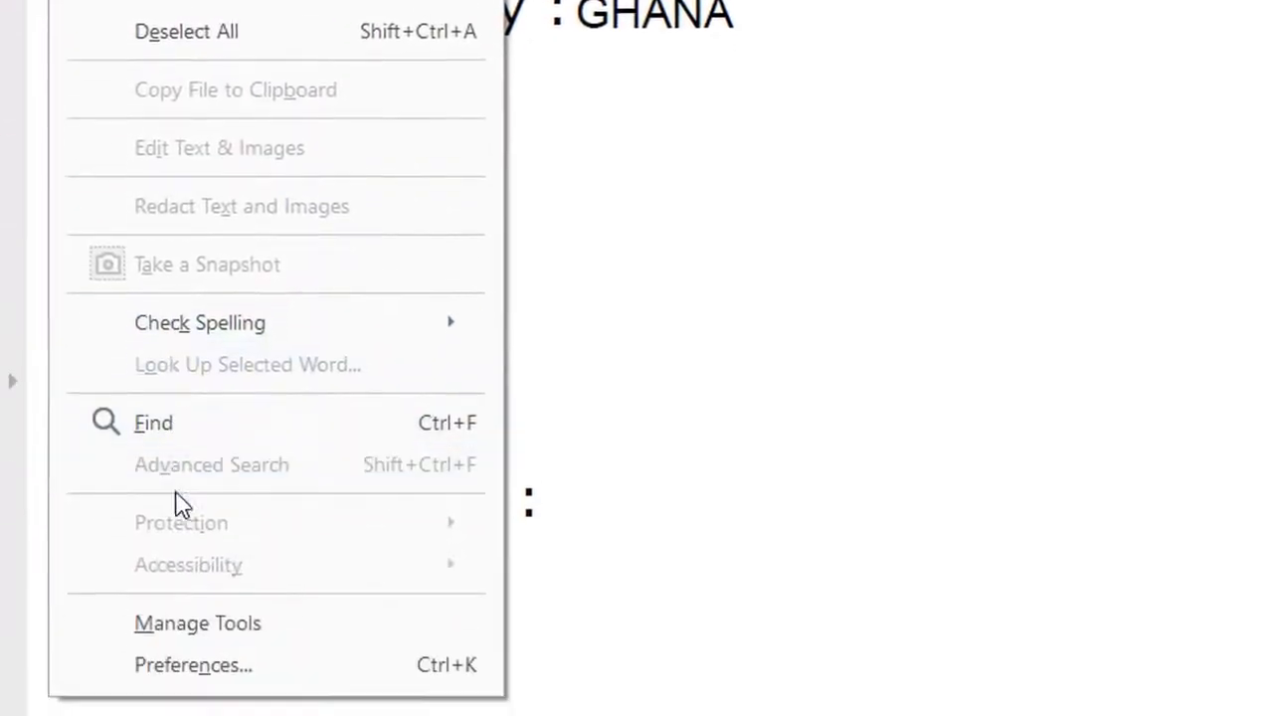
click(181, 641)
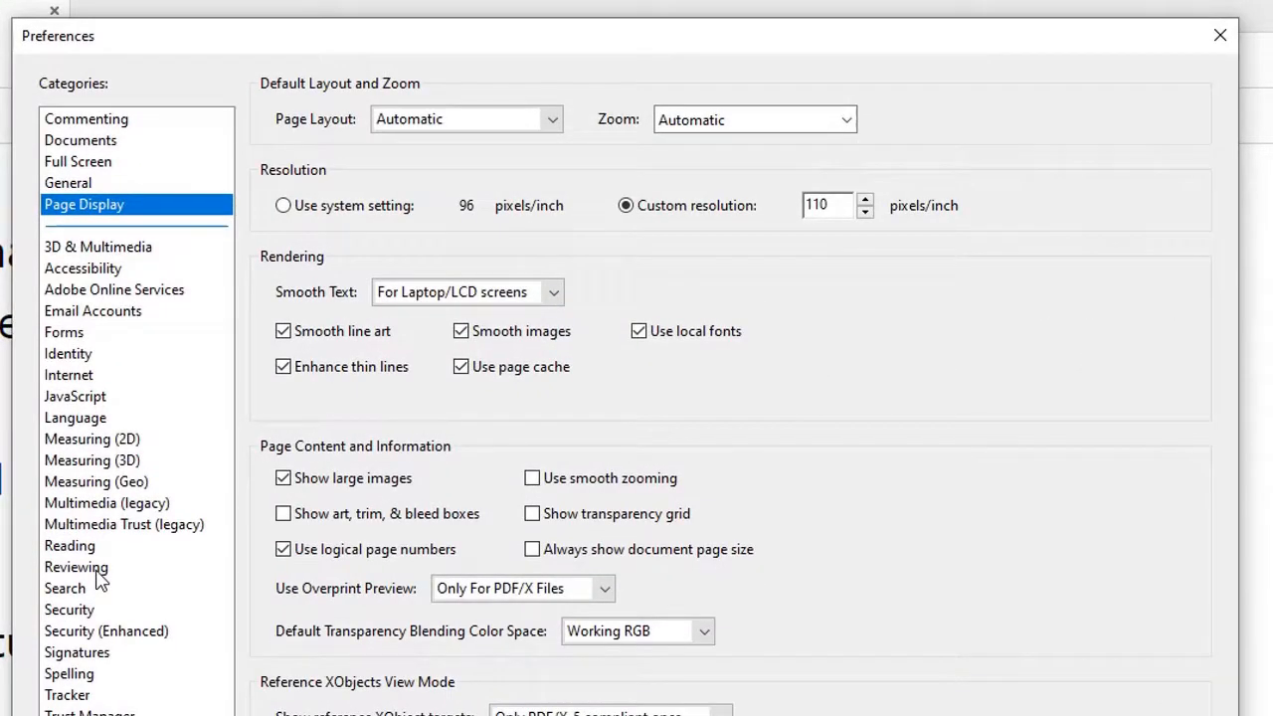
click(84, 660)
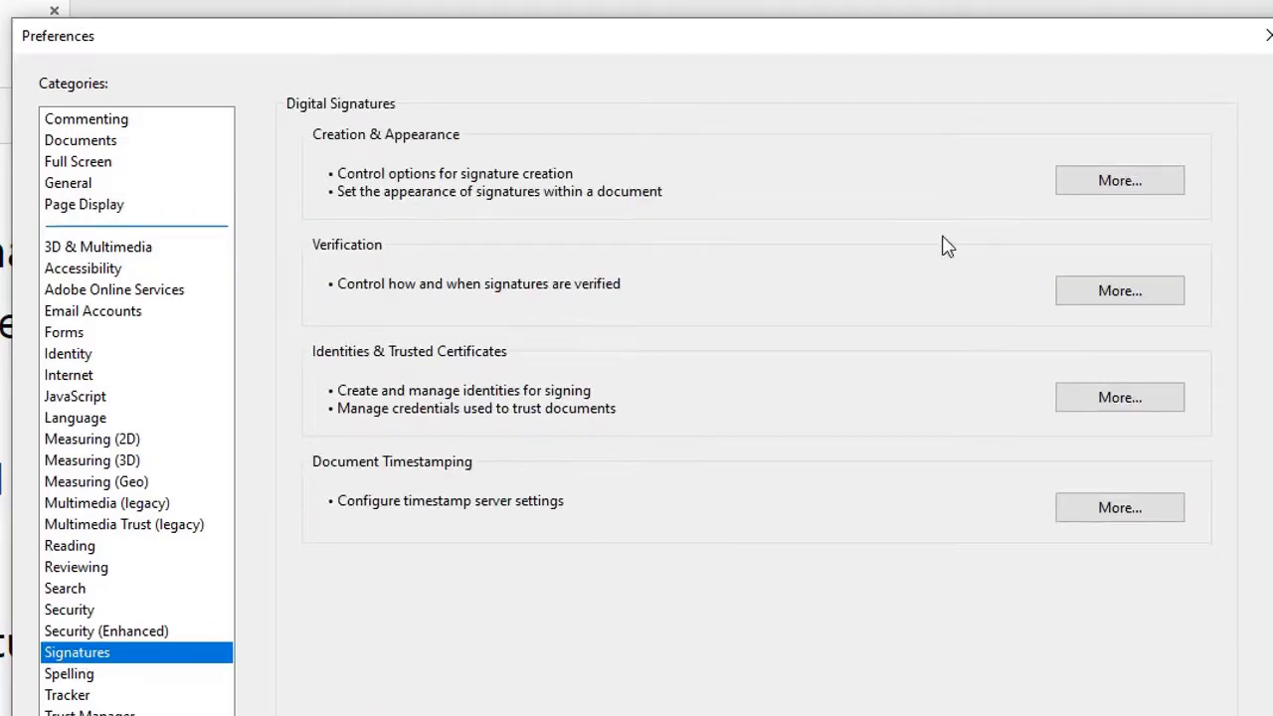
click(1141, 189)
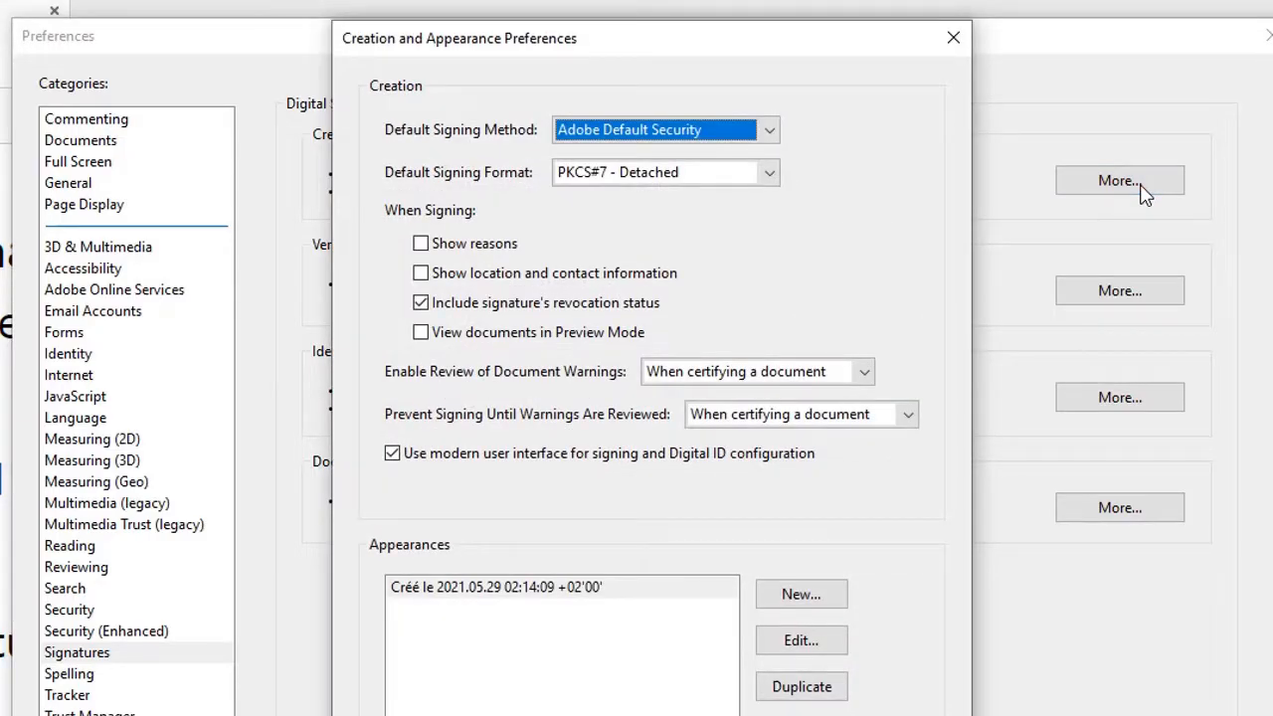
Create a new signature appearance from the Appearances section.
click(802, 598)
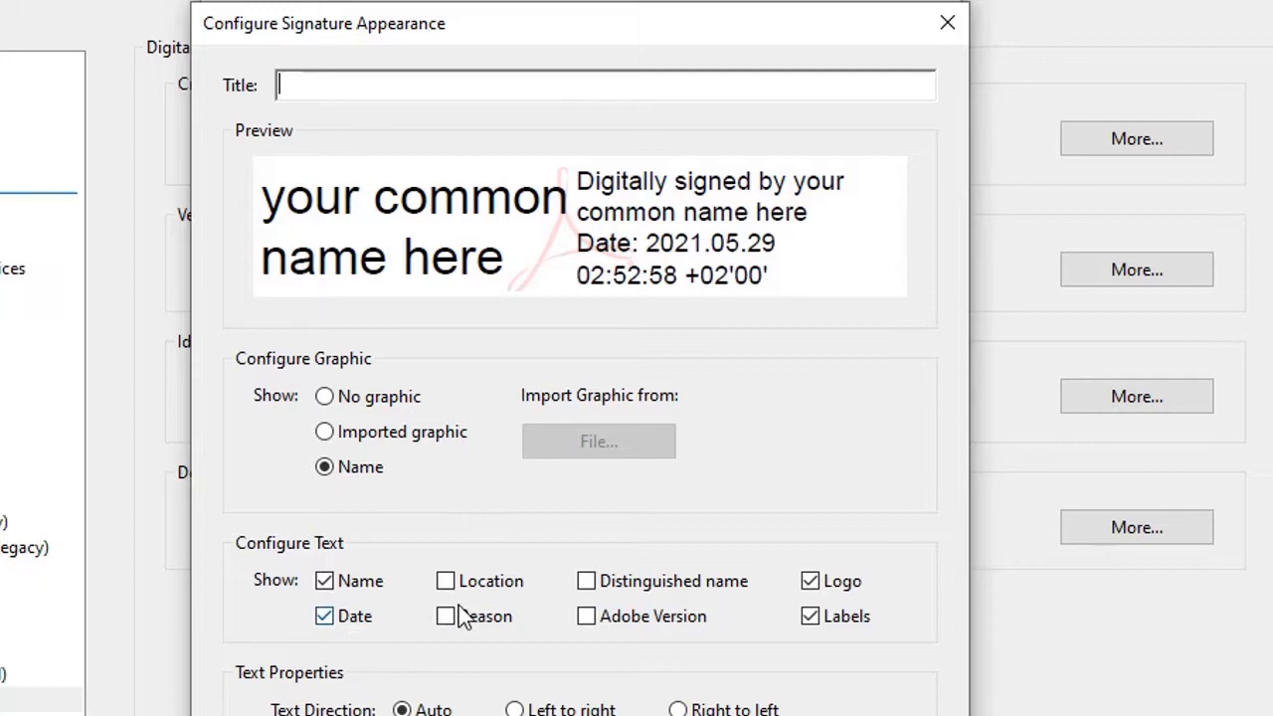
Test the Name, Location, Labels and Logo options, leaving Name, Labels and Logo enabled.
key(super+s)
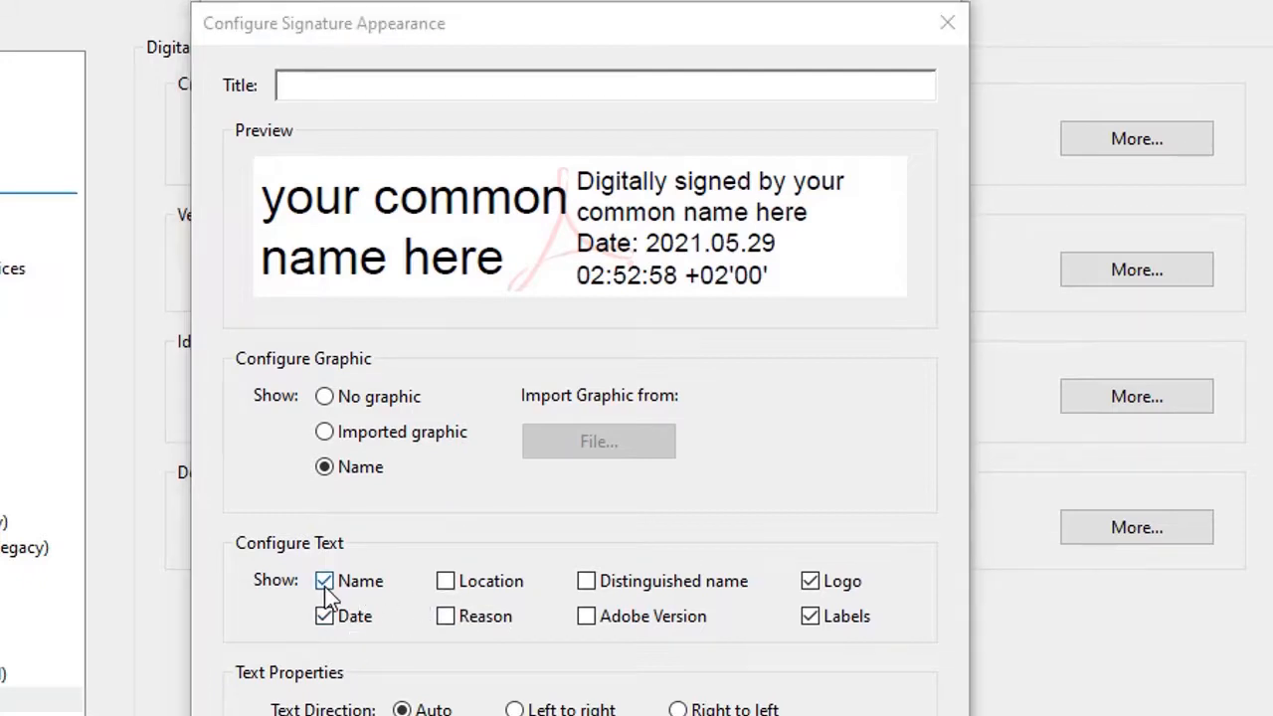
click(697, 537)
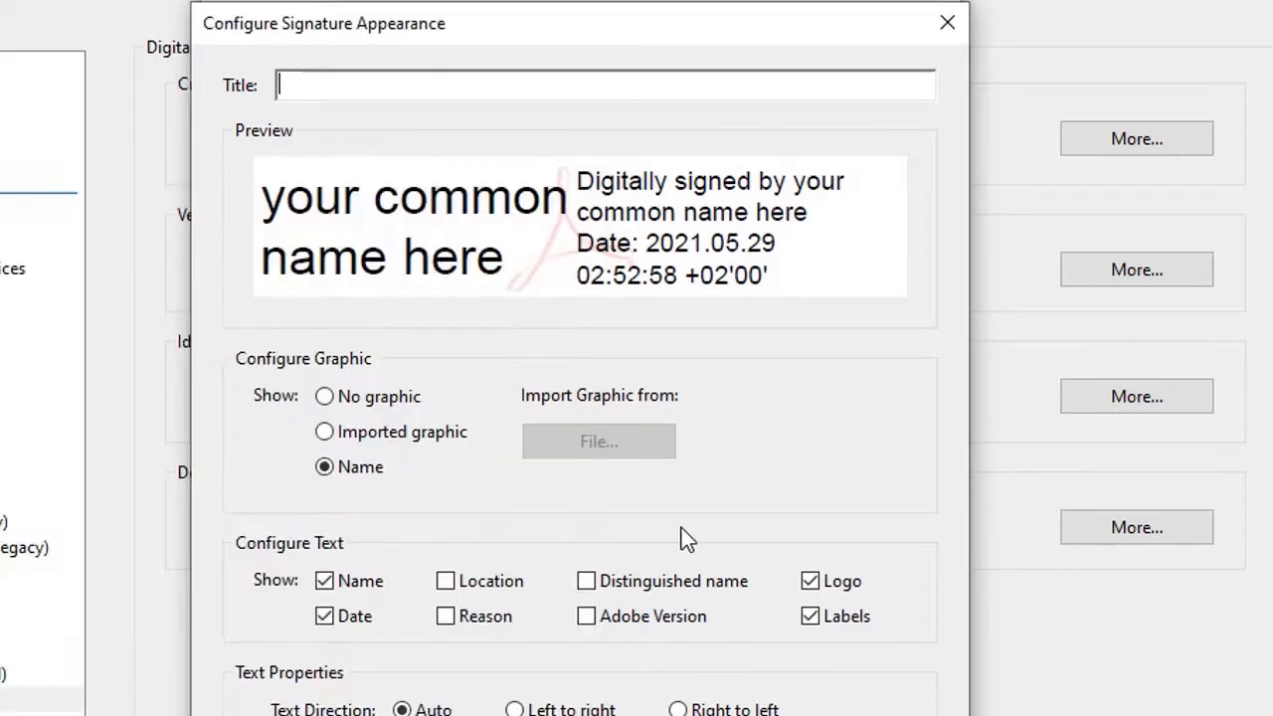
click(327, 581)
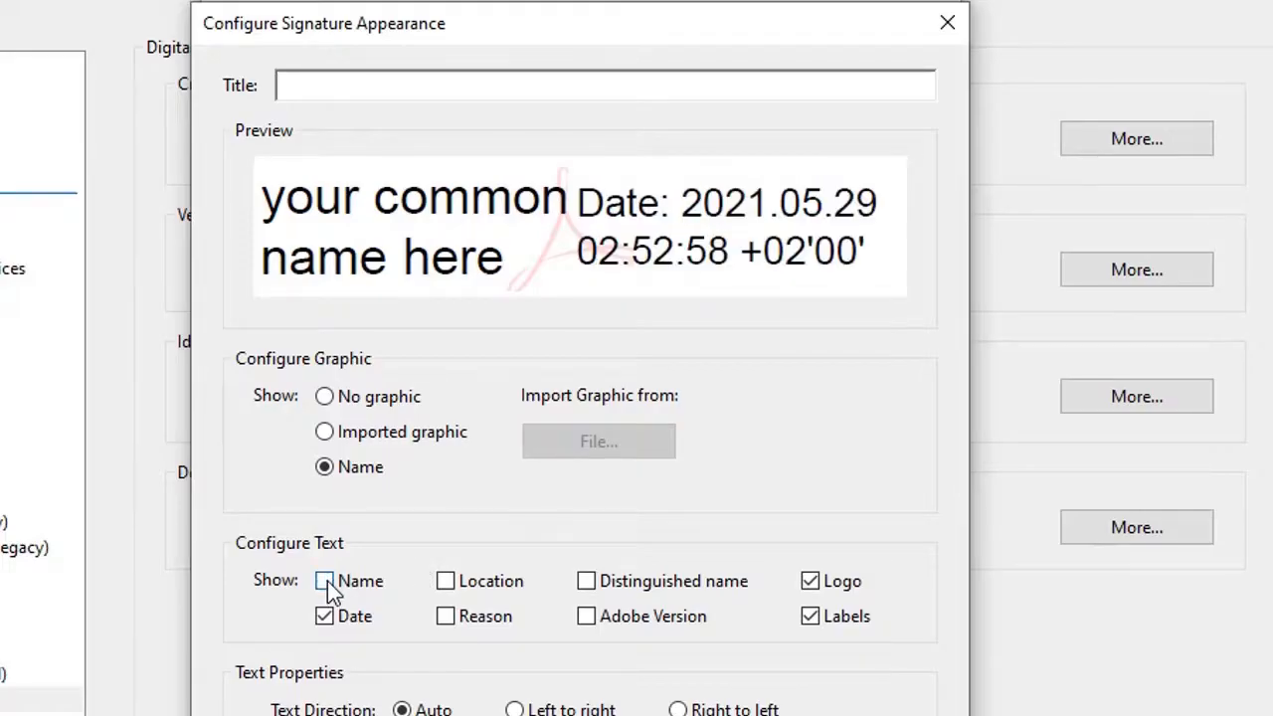
click(327, 581)
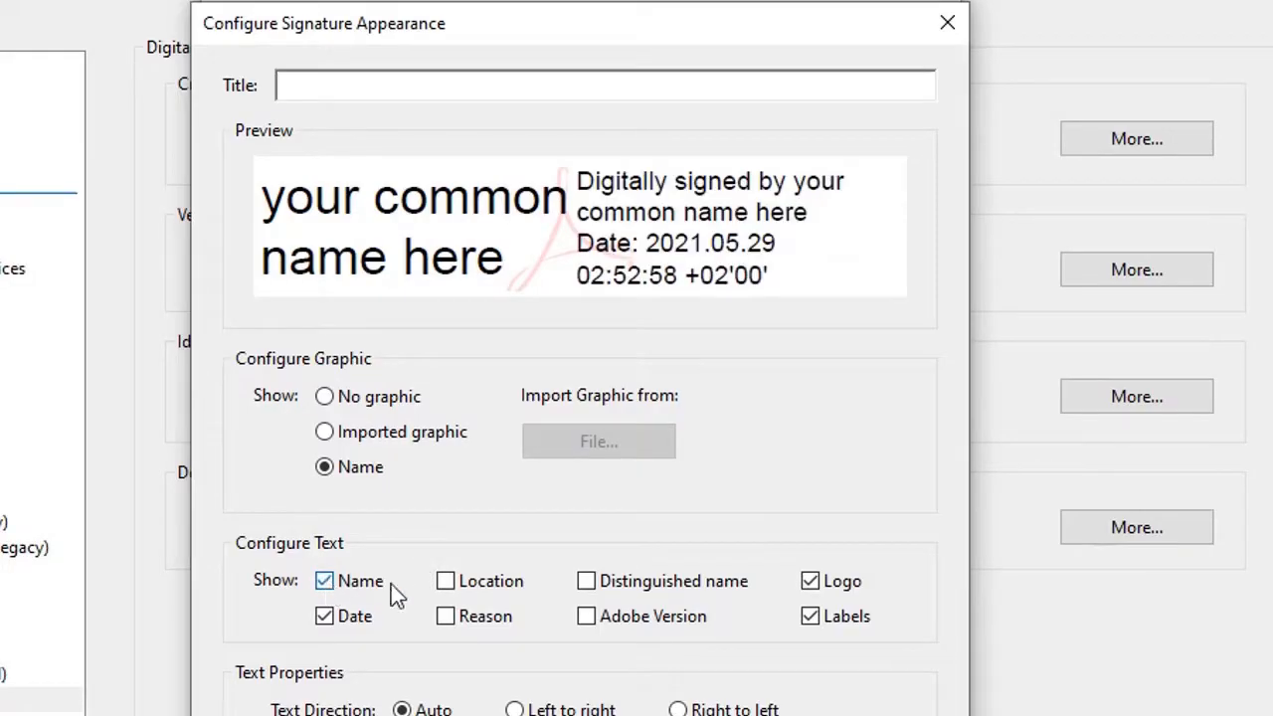
click(453, 581)
click(452, 583)
click(808, 623)
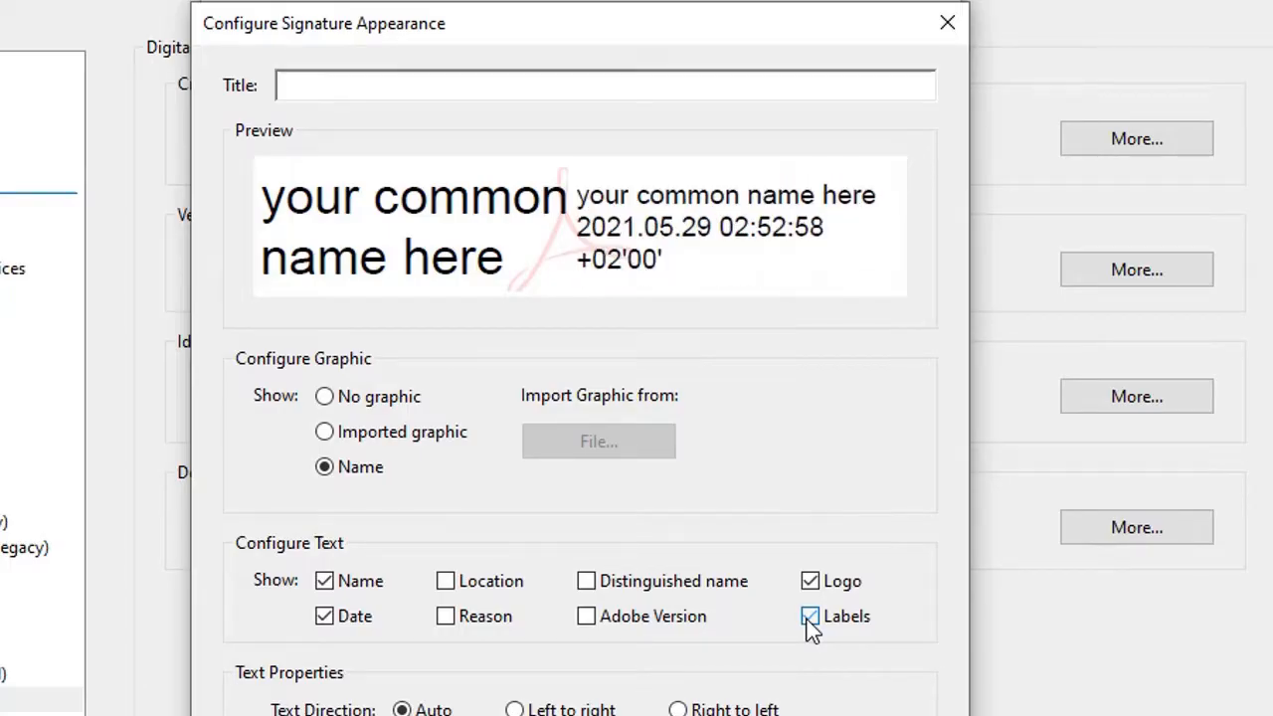
click(808, 622)
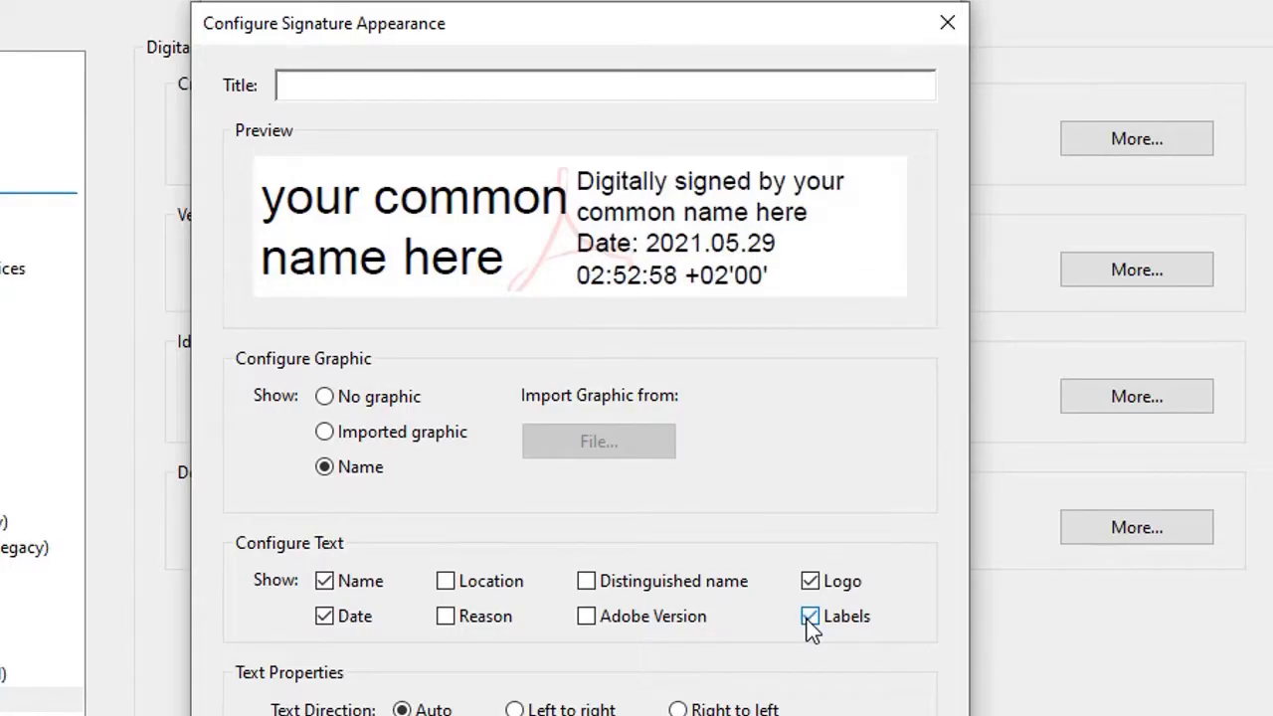
click(810, 582)
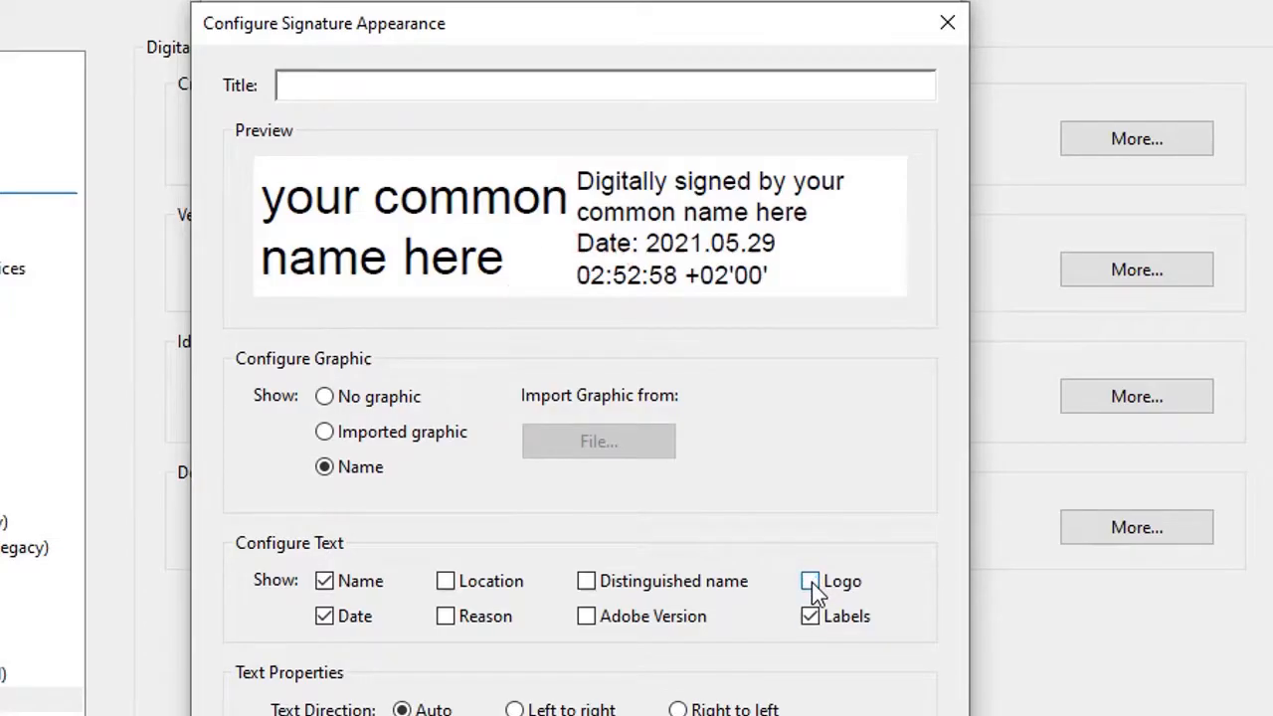
click(811, 582)
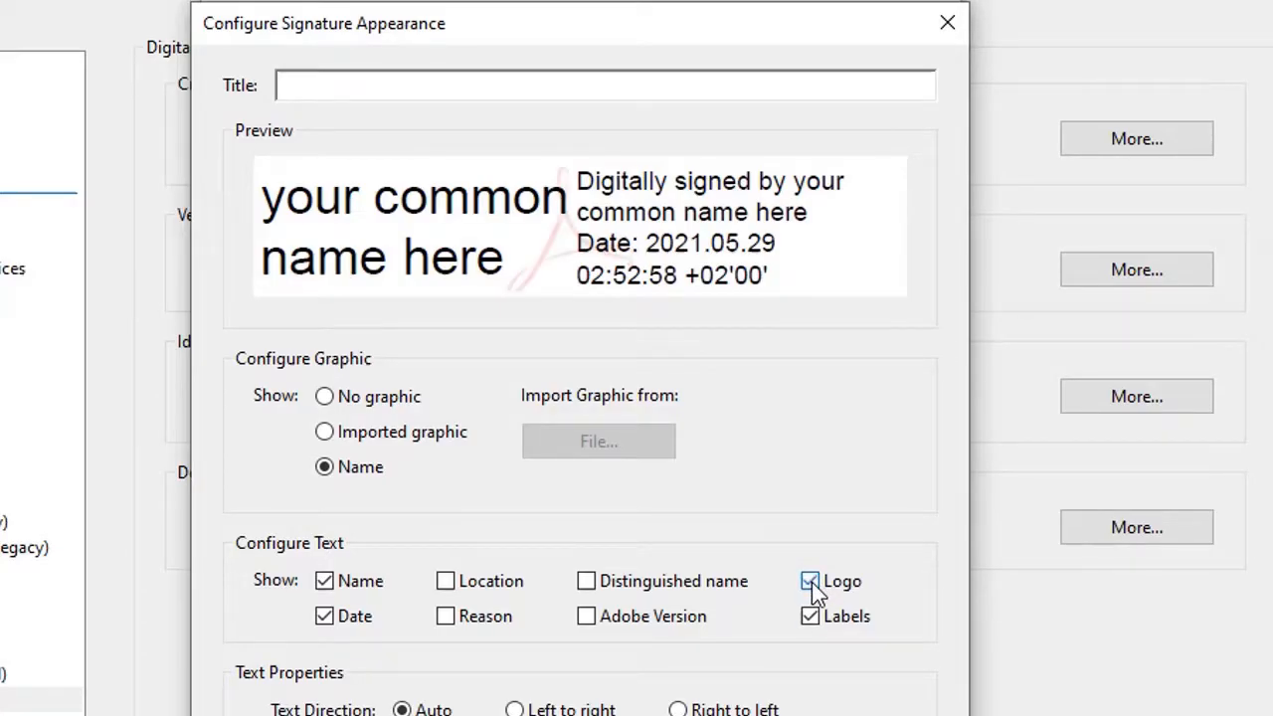
click(812, 581)
click(811, 582)
Leave Reason and Location off, save the Name-Date-Logo-Labels appearance and accept preferences.
click(452, 617)
click(453, 616)
click(445, 583)
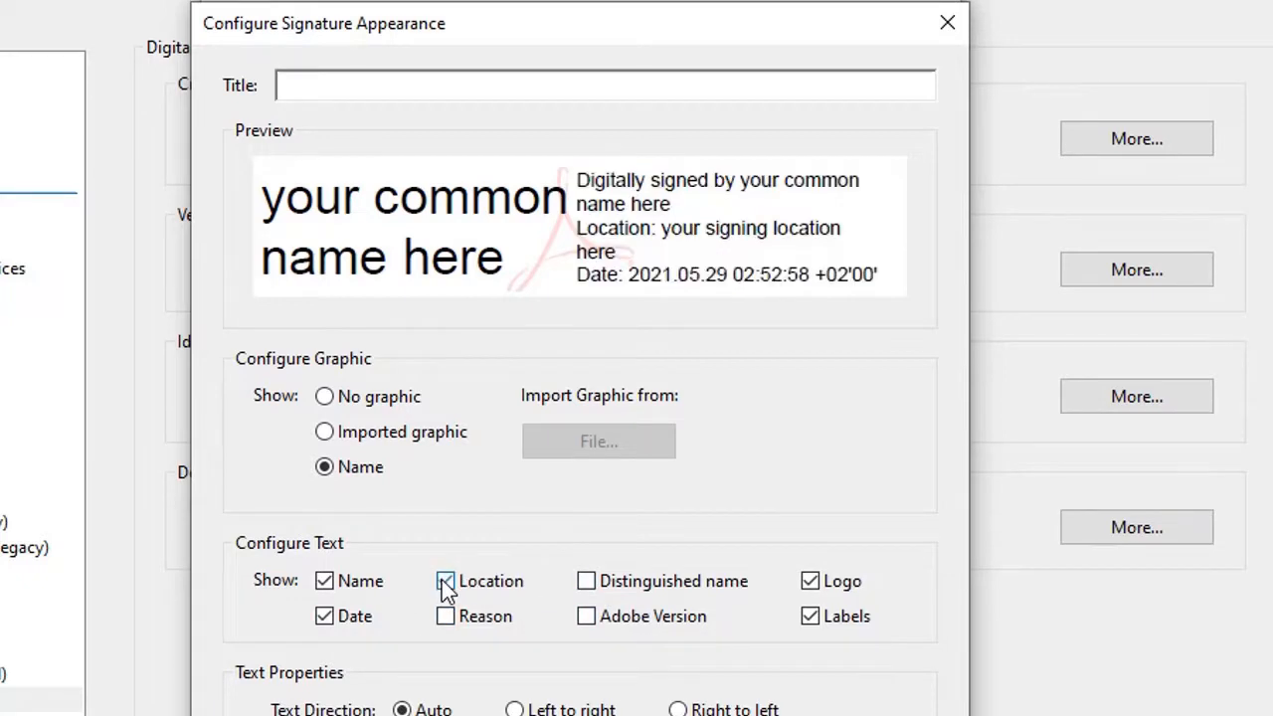
click(445, 583)
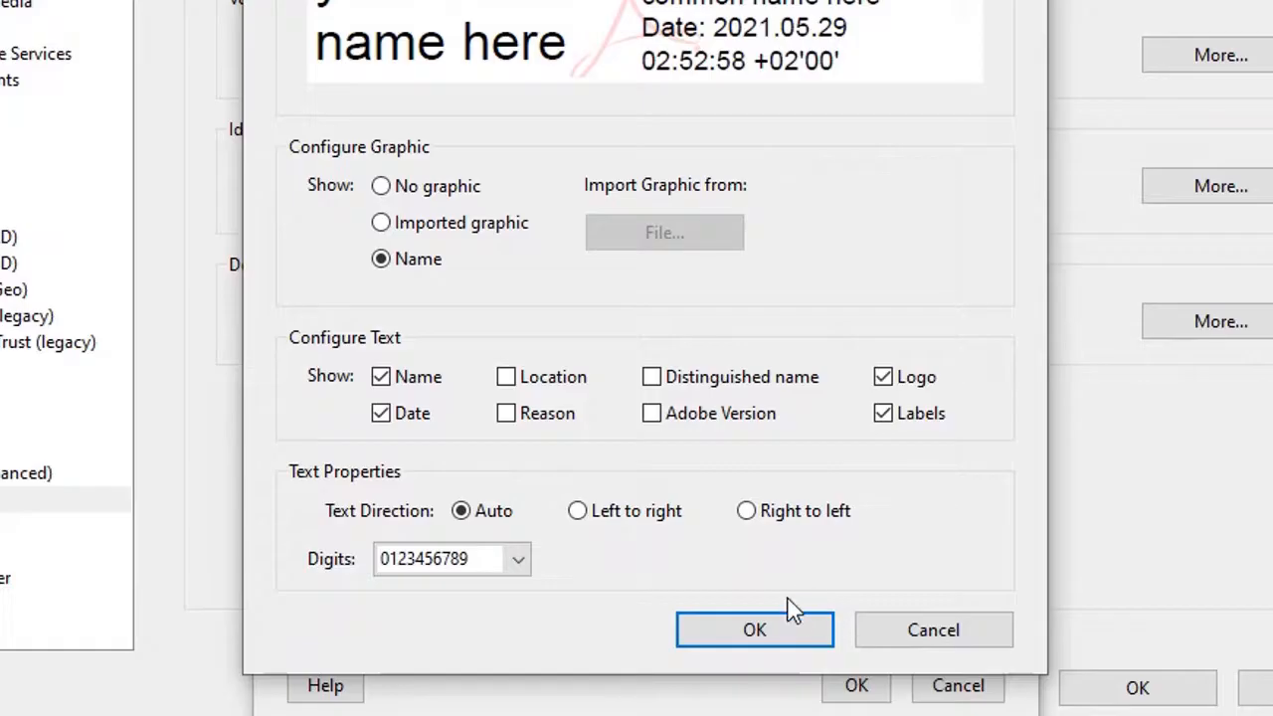
click(763, 626)
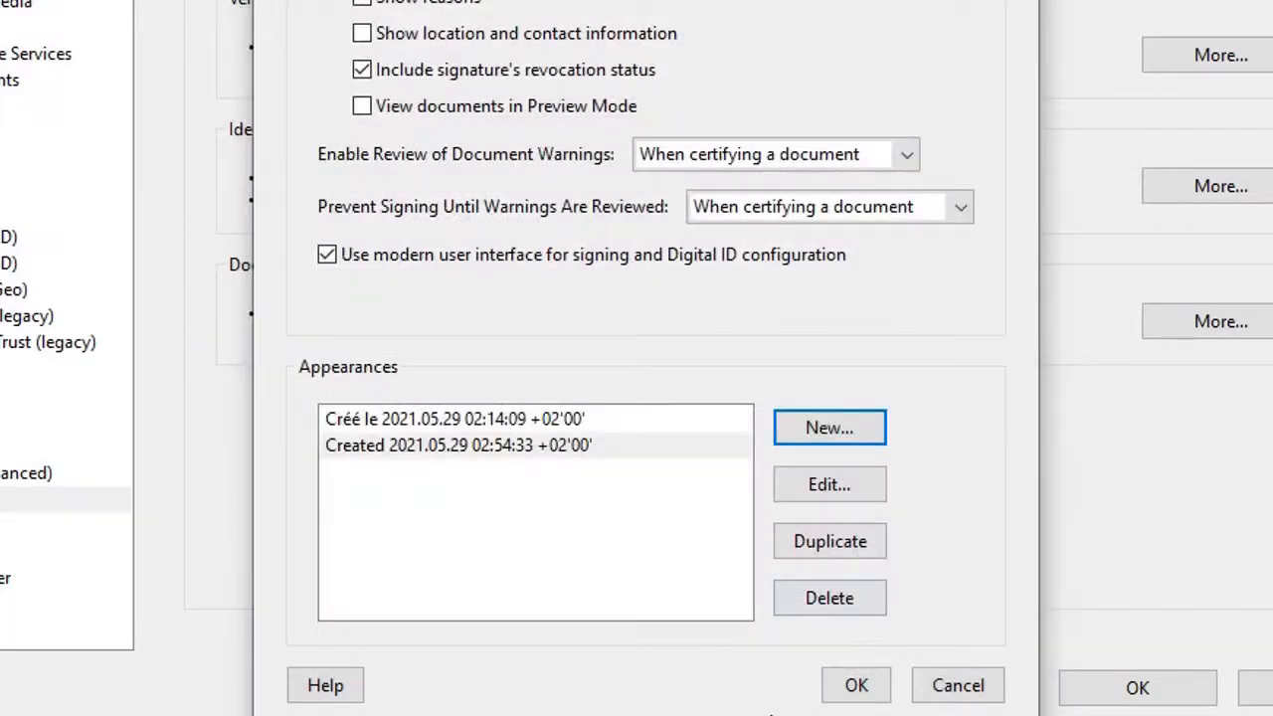
click(845, 693)
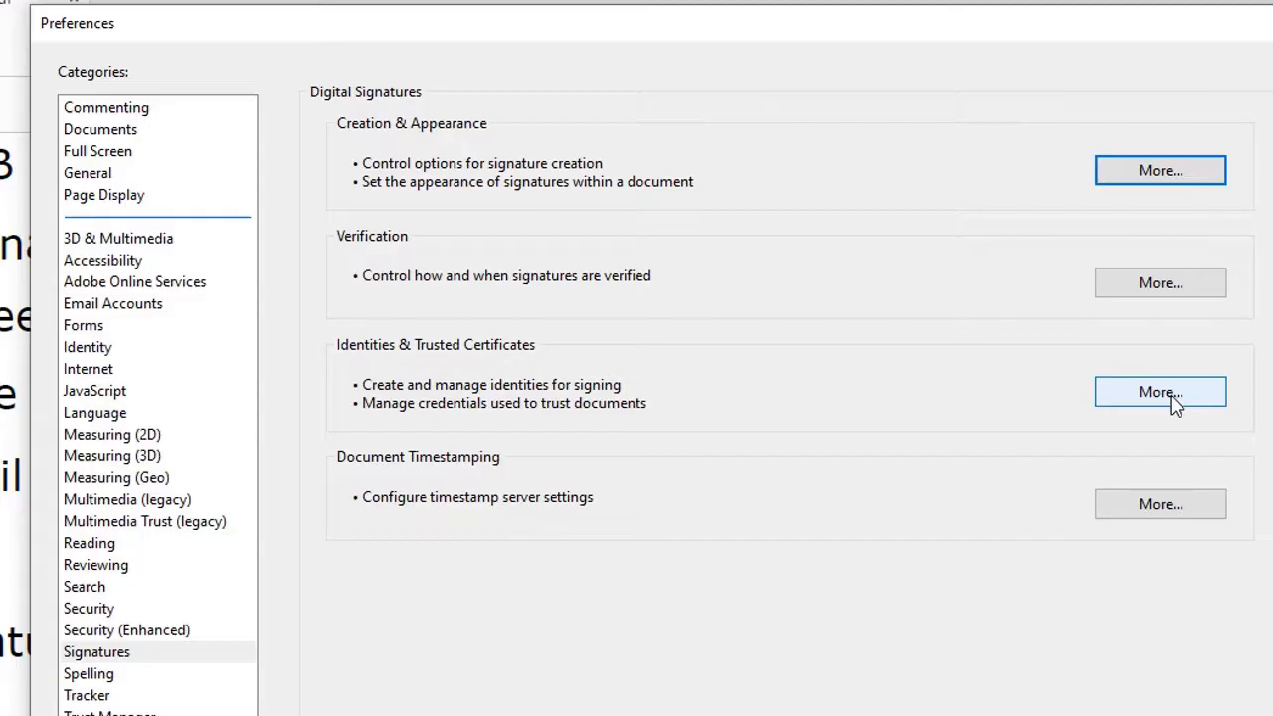
Open Digital ID and Trusted Certificate Settings, review the existing certificate, and start adding an ID.
click(1172, 395)
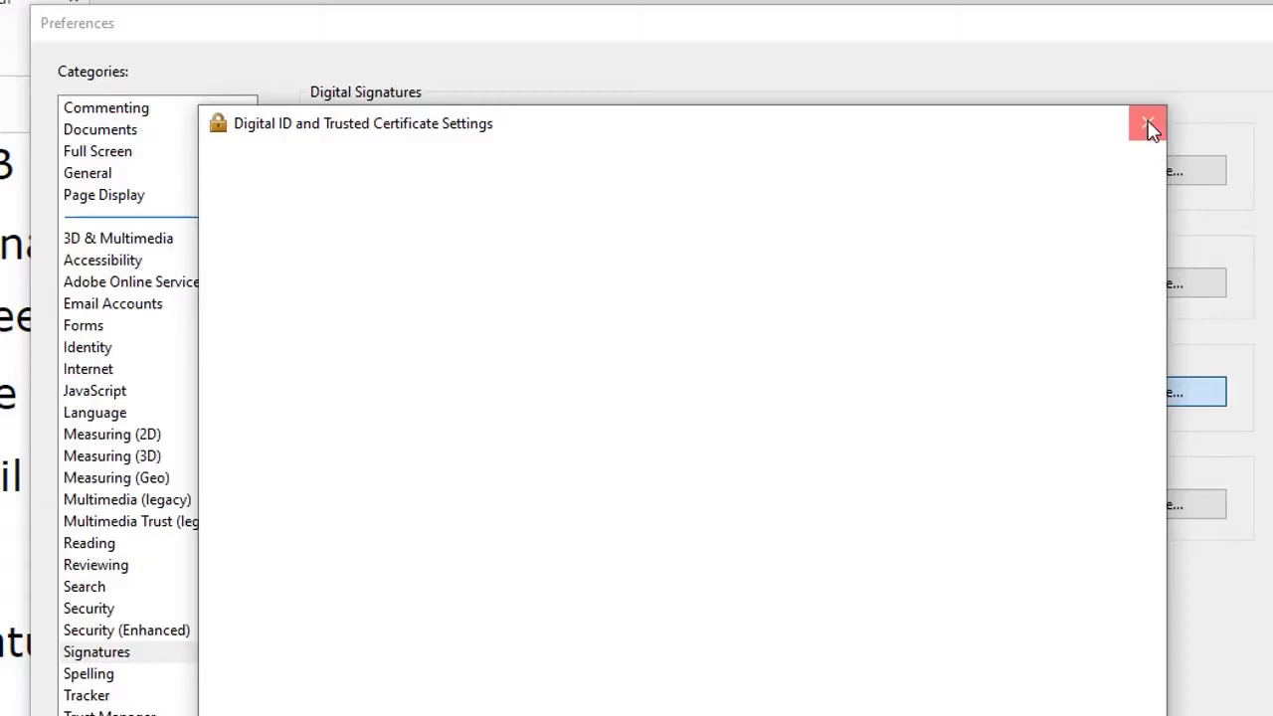
click(1150, 129)
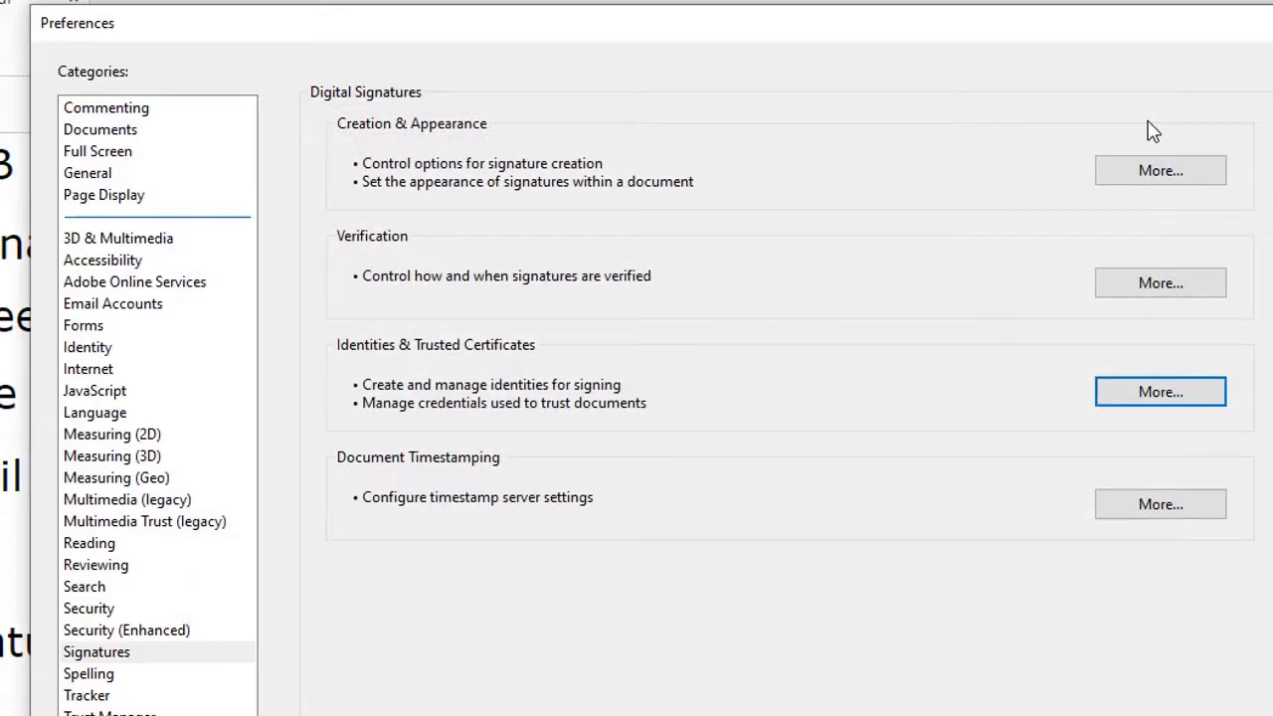
click(1172, 394)
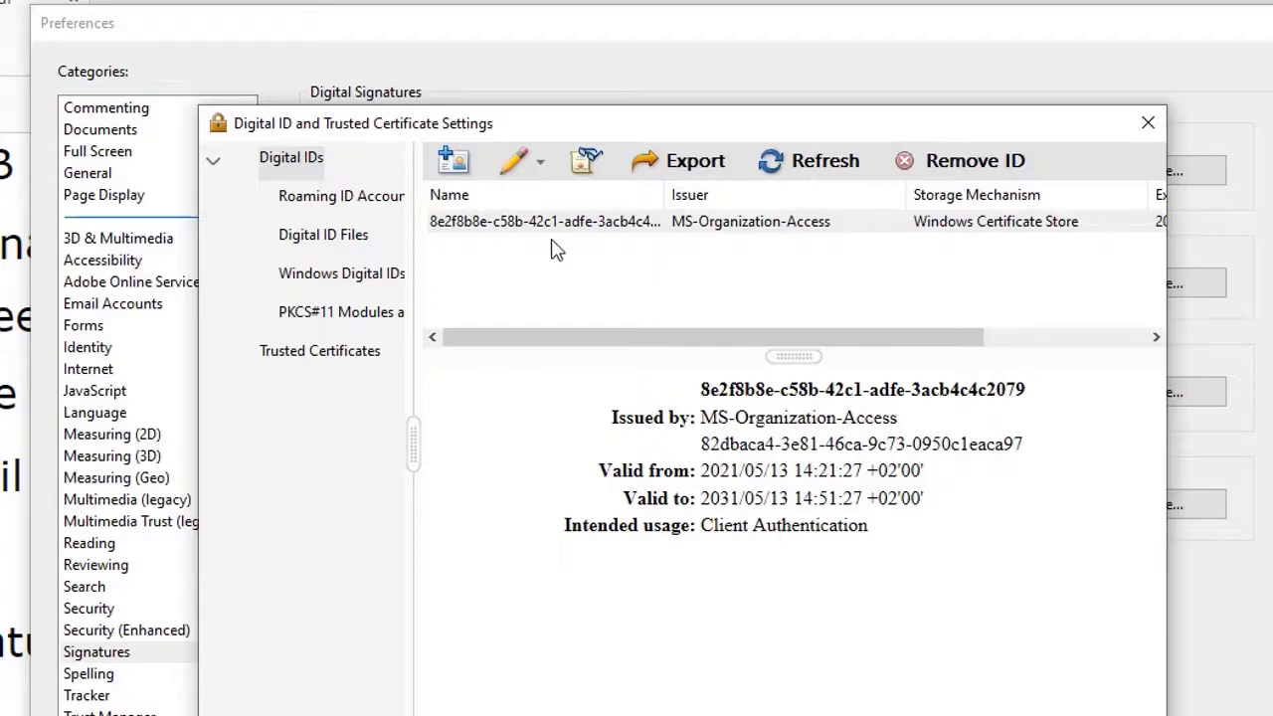
click(510, 227)
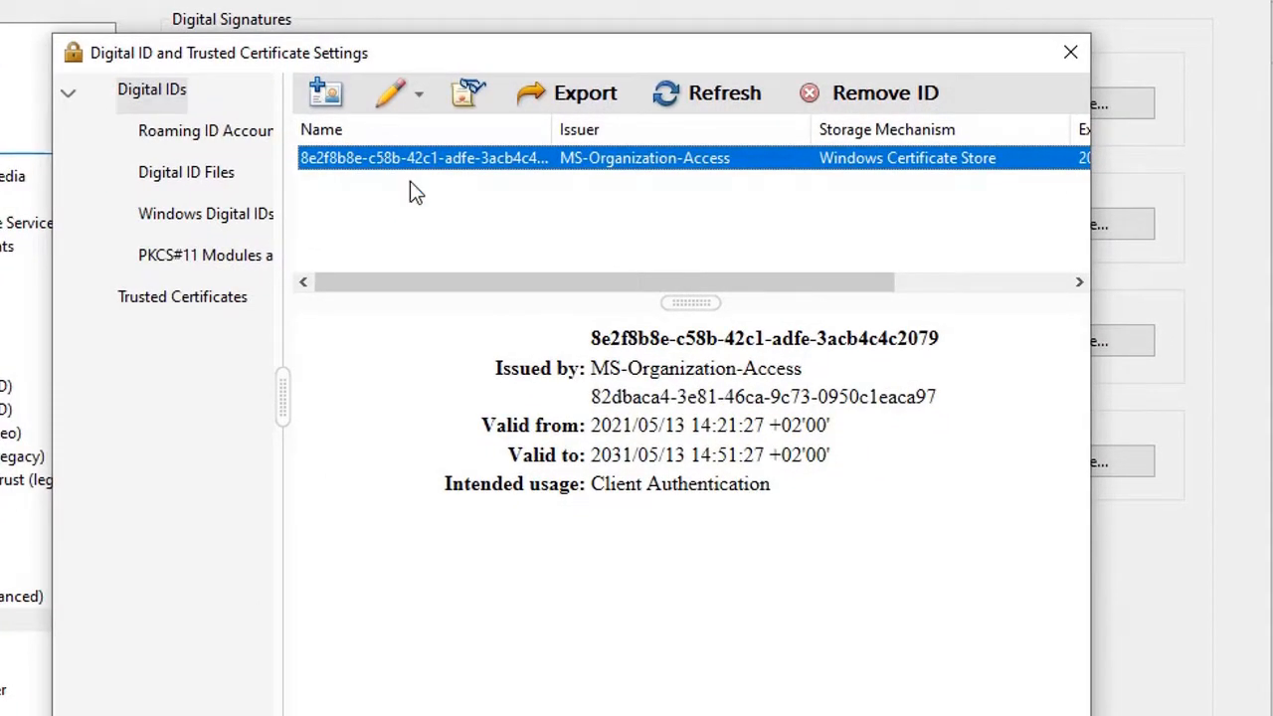
click(438, 212)
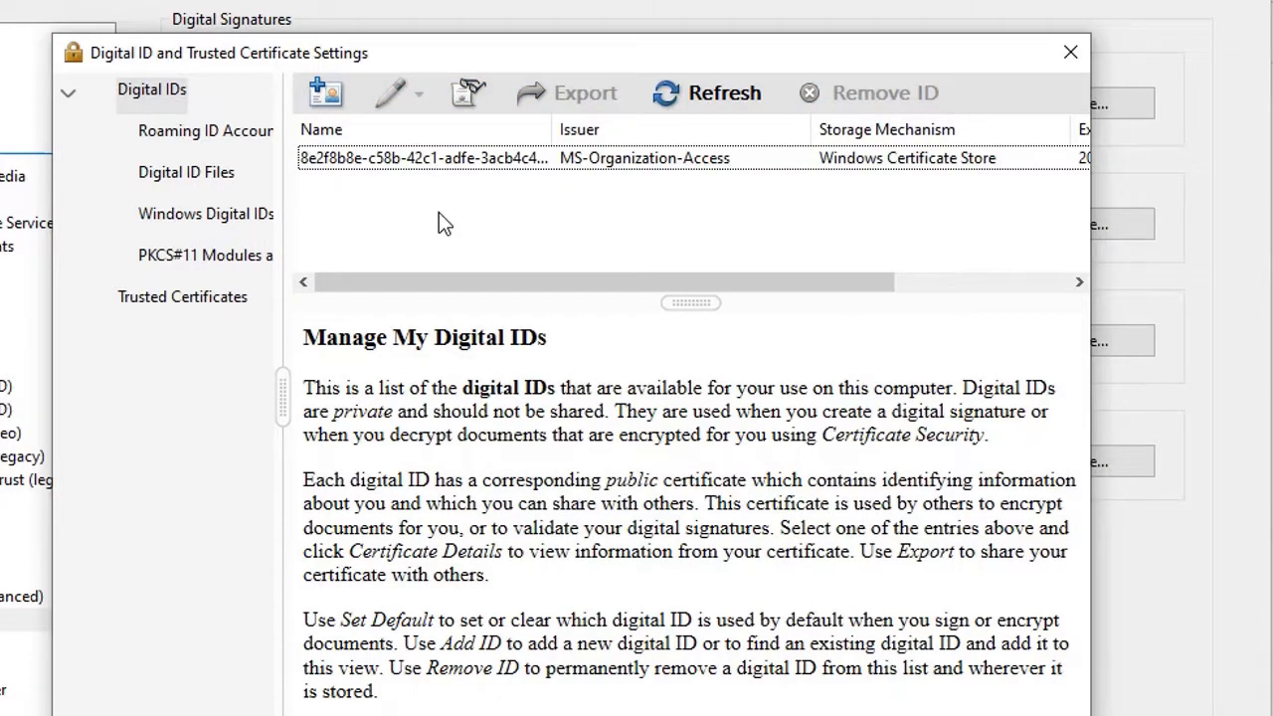
click(322, 90)
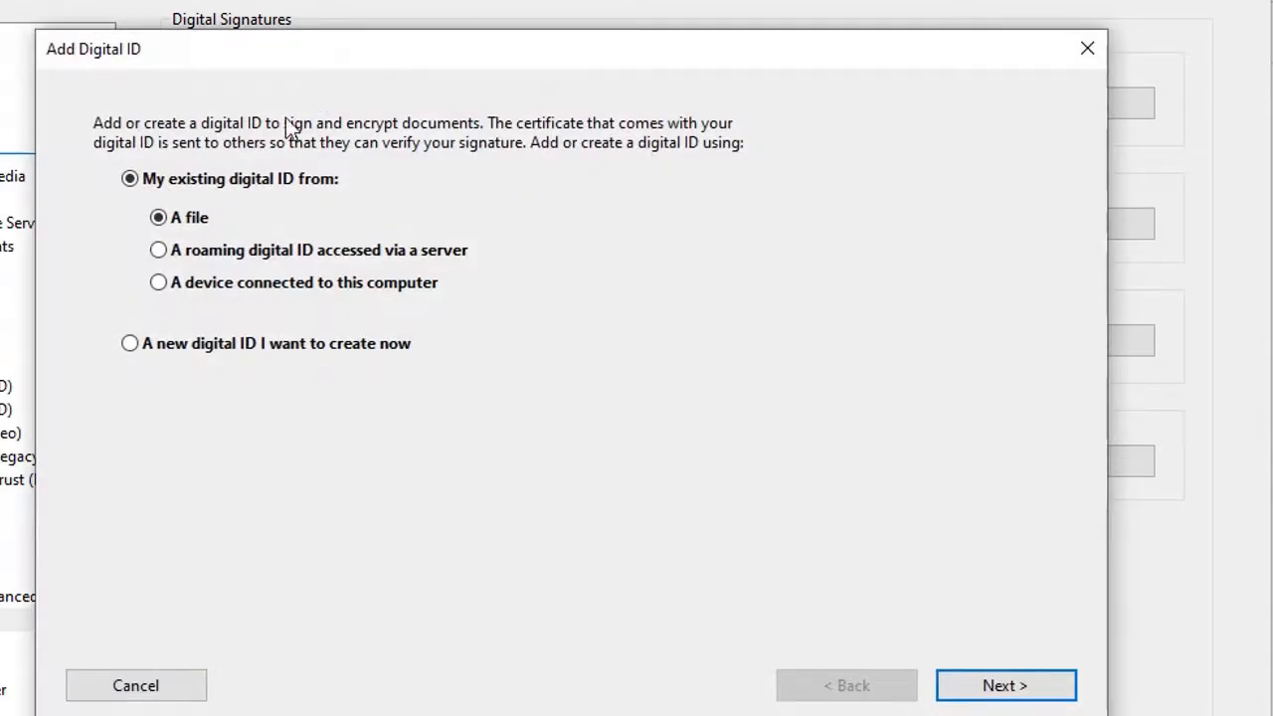
Choose to create a new digital ID stored as a new PKCS#12 file.
click(130, 344)
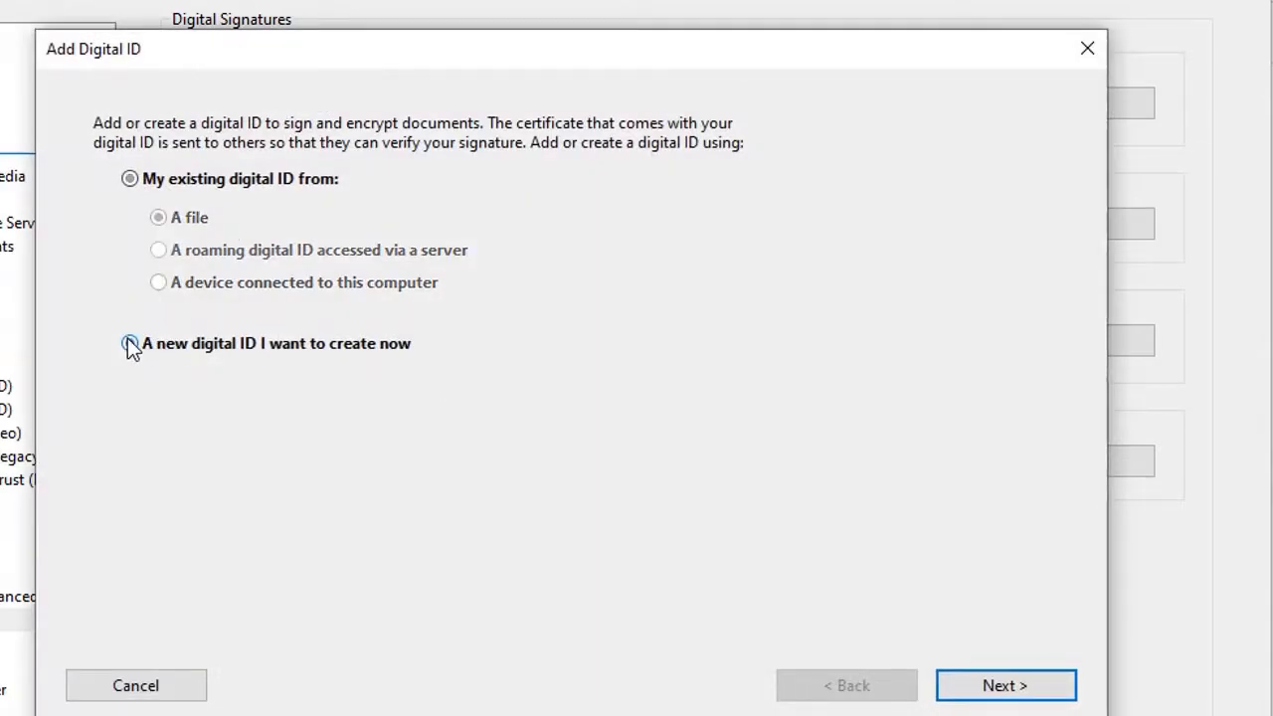
click(131, 344)
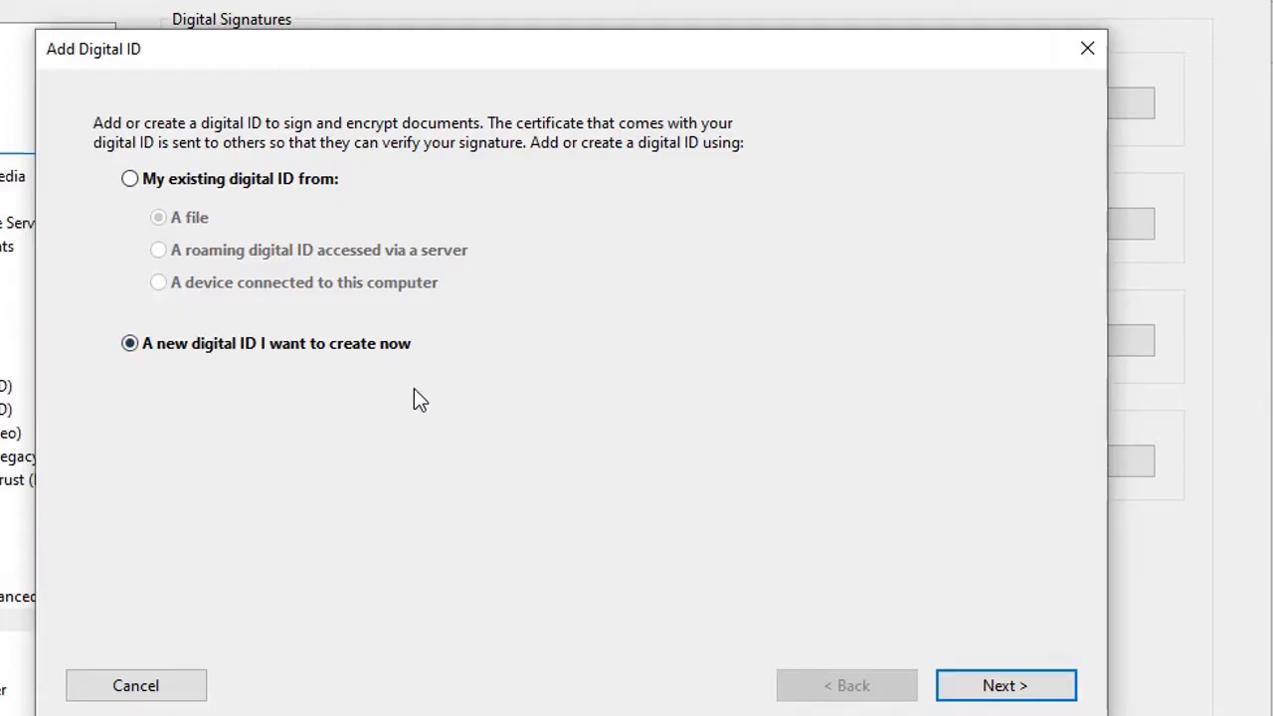
click(1002, 686)
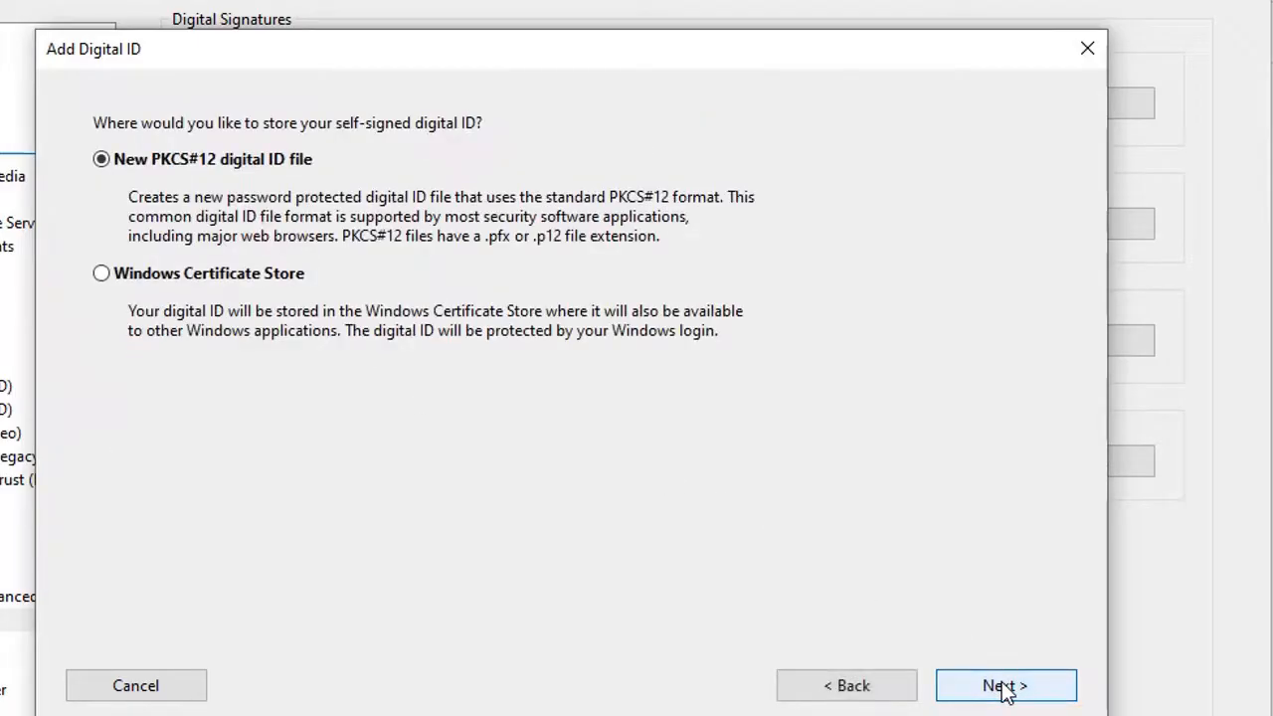
click(1004, 687)
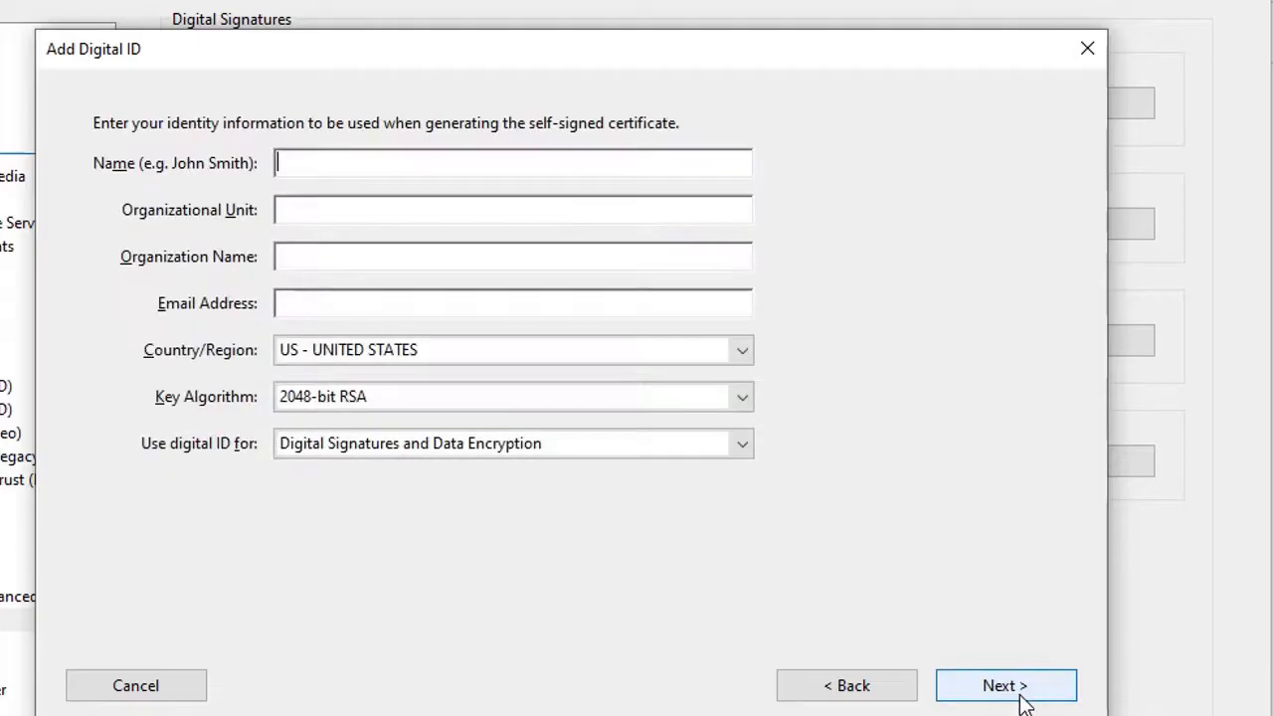
click(501, 169)
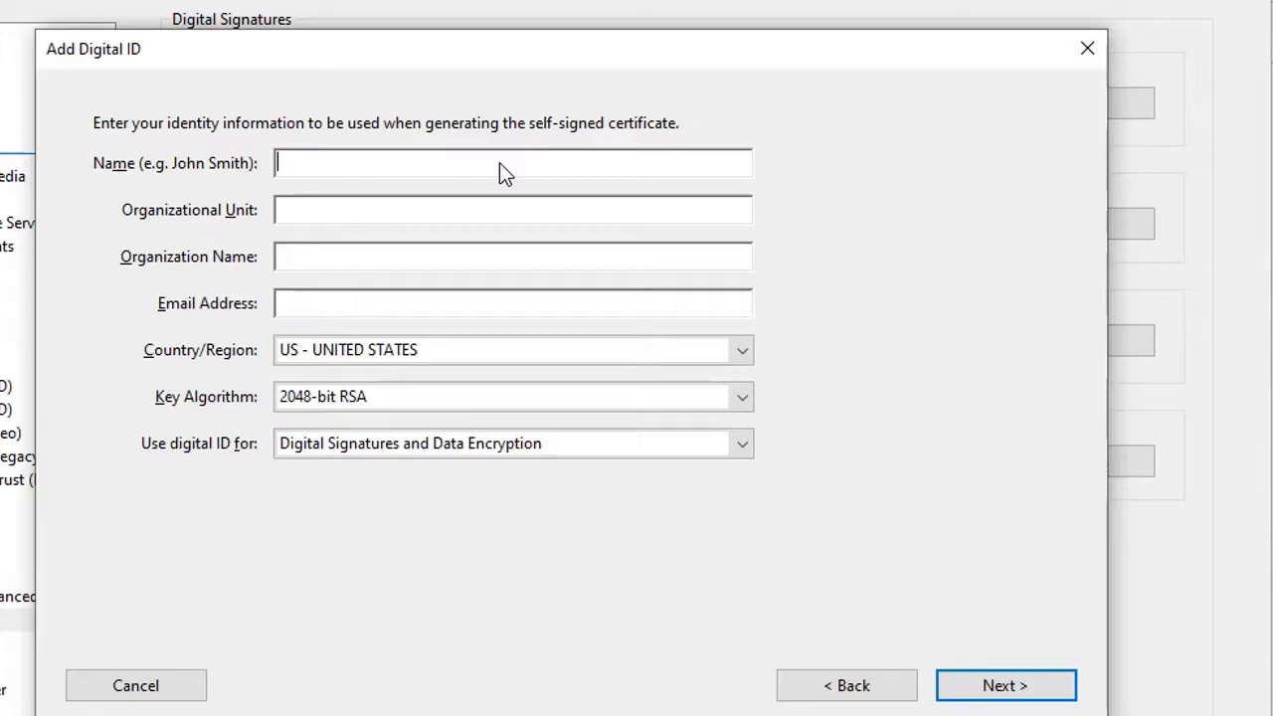
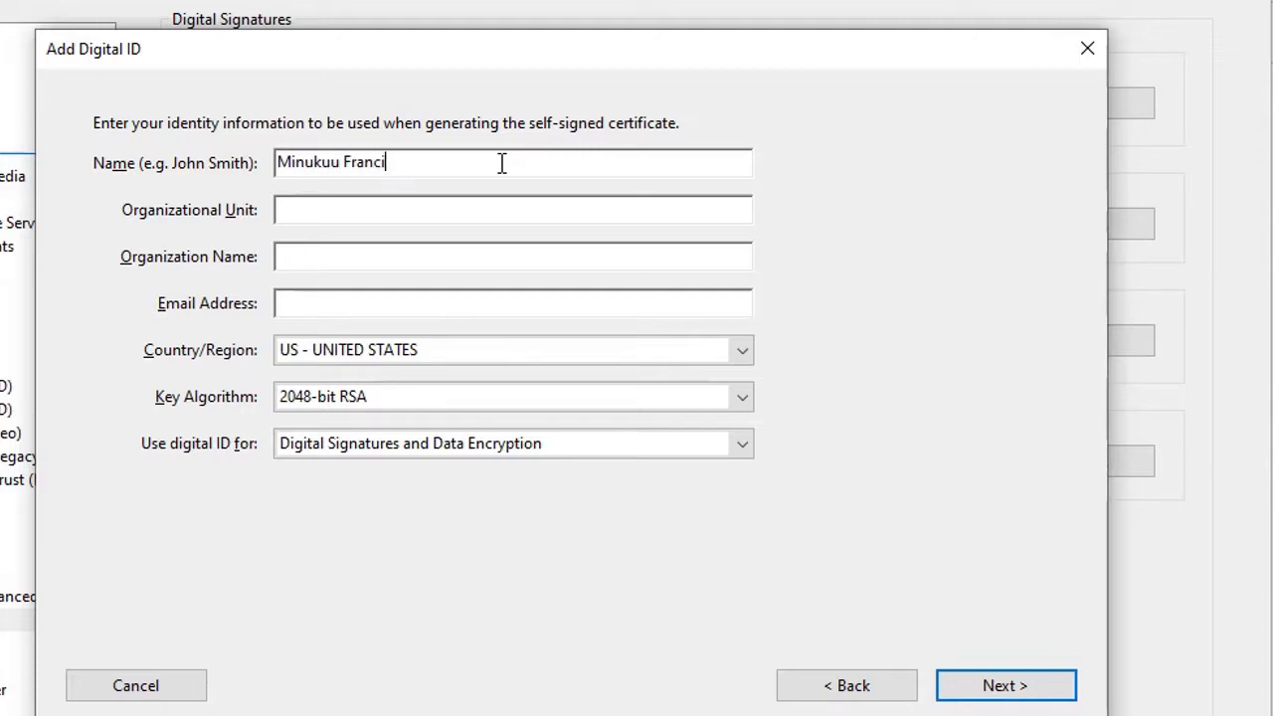
Set Organizational Unit to Hematology and Organization Name to Tamale hospital.
click(337, 217)
text(Tamal)
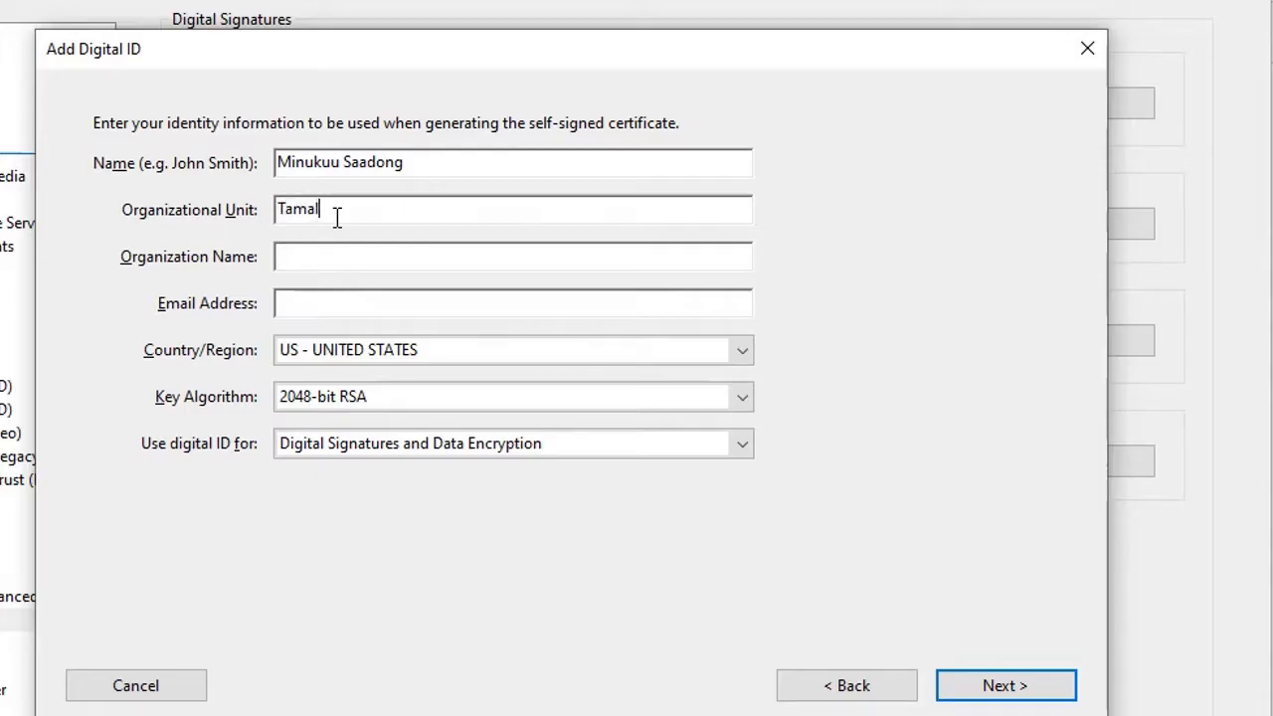
text(e Hospital)
drag(403, 209, 277, 213)
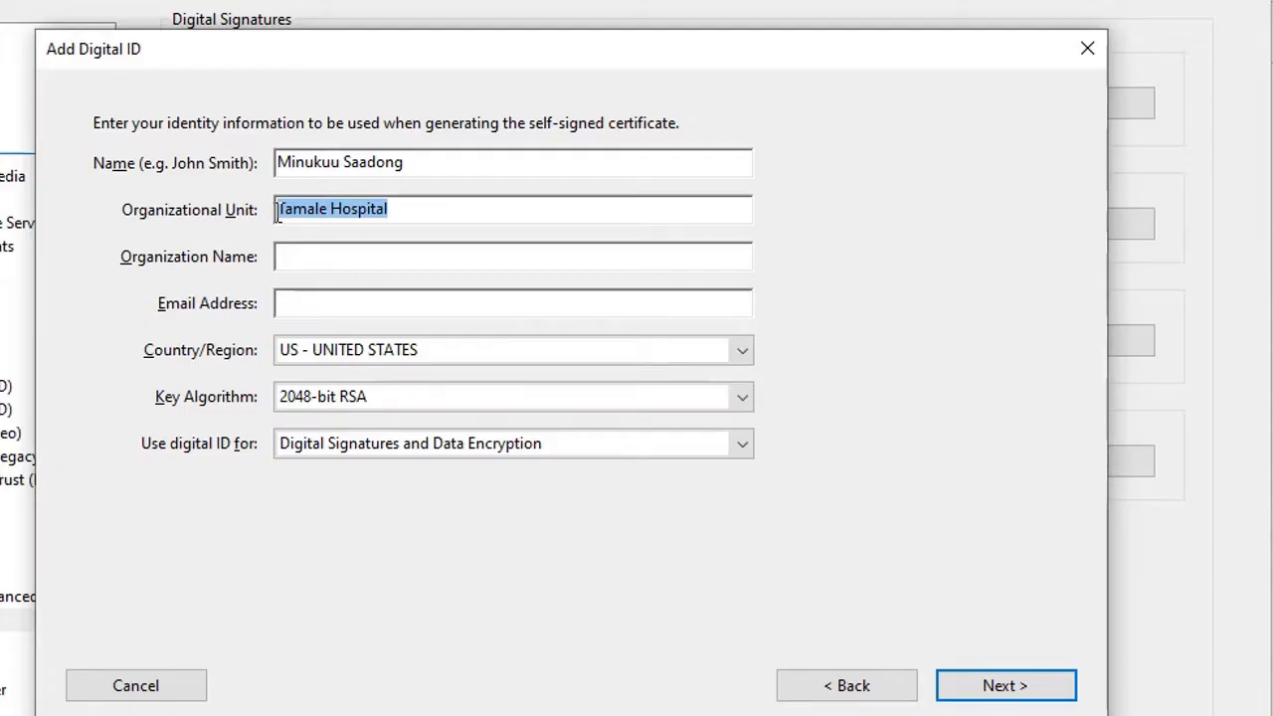
text(He)
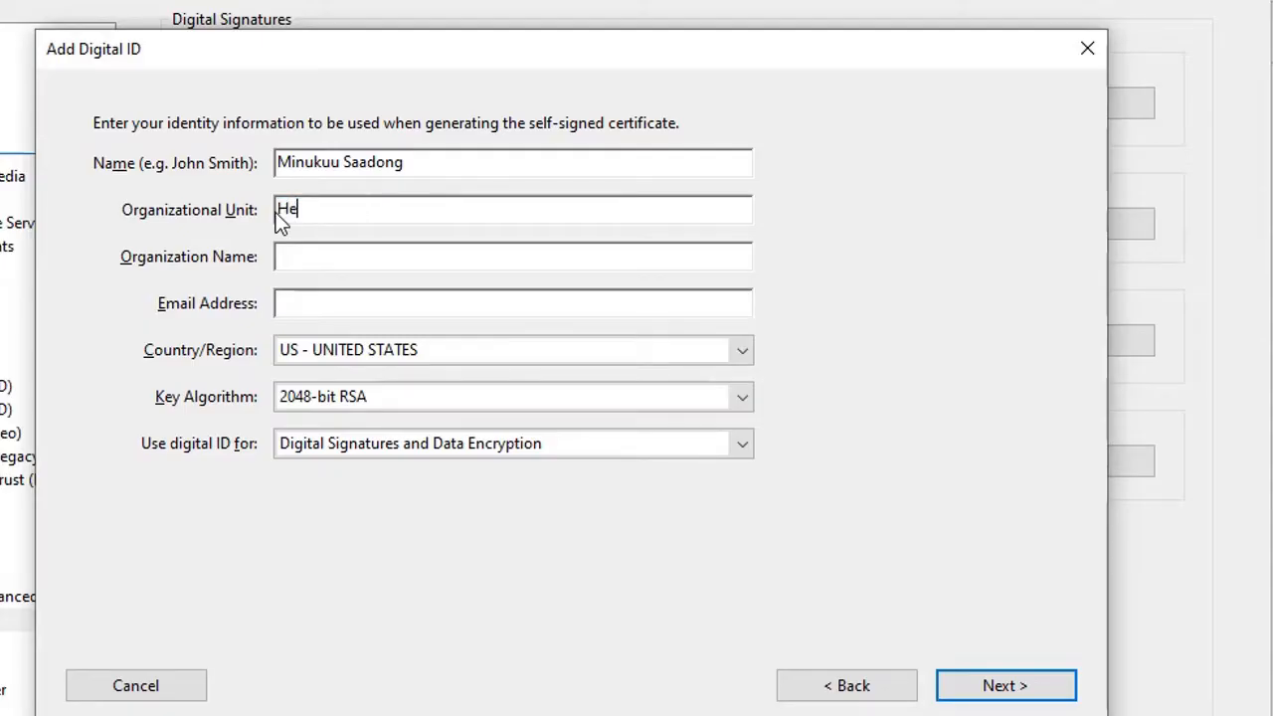
text(matology)
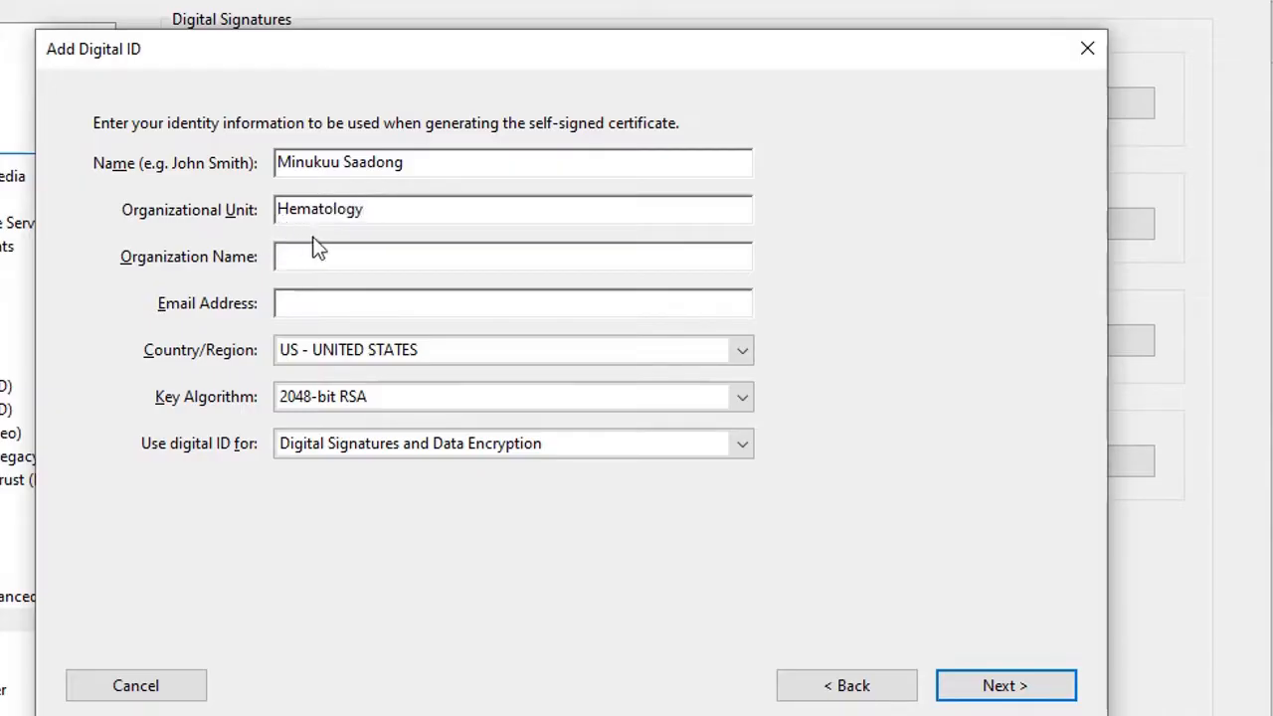
click(345, 269)
text(Tamale hospital)
Fill in the holder's e-mail address.
click(368, 303)
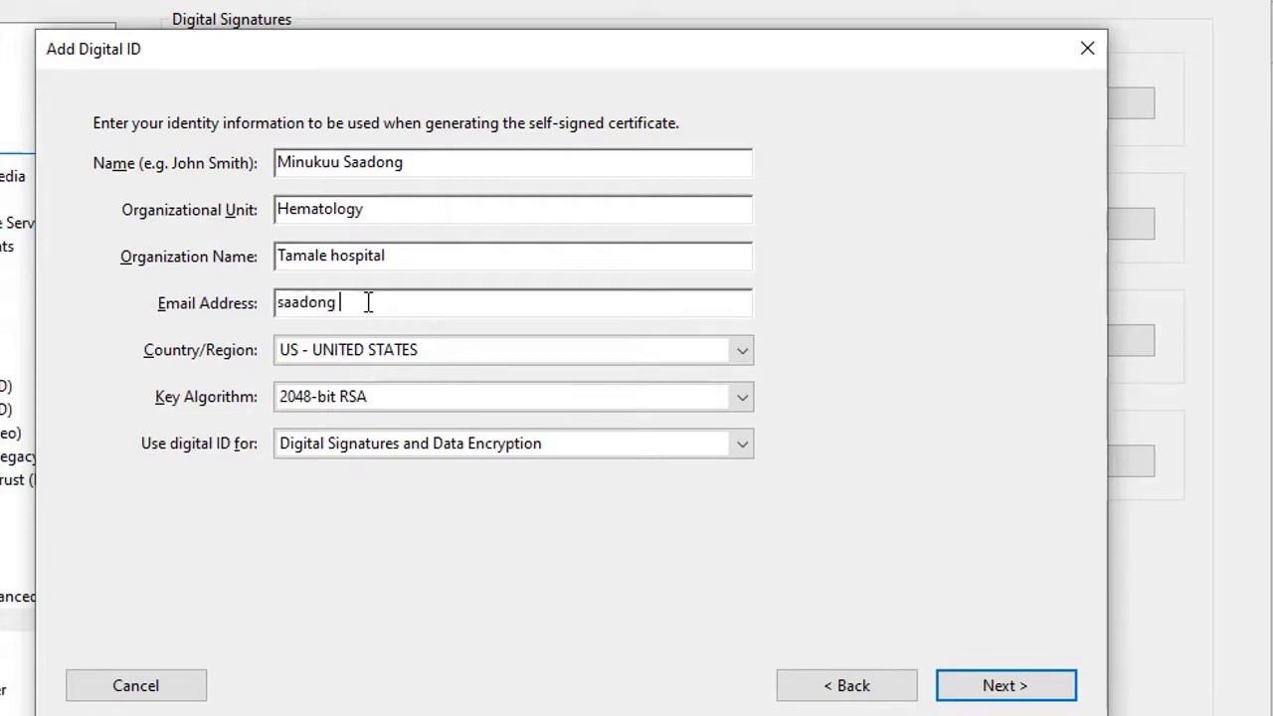
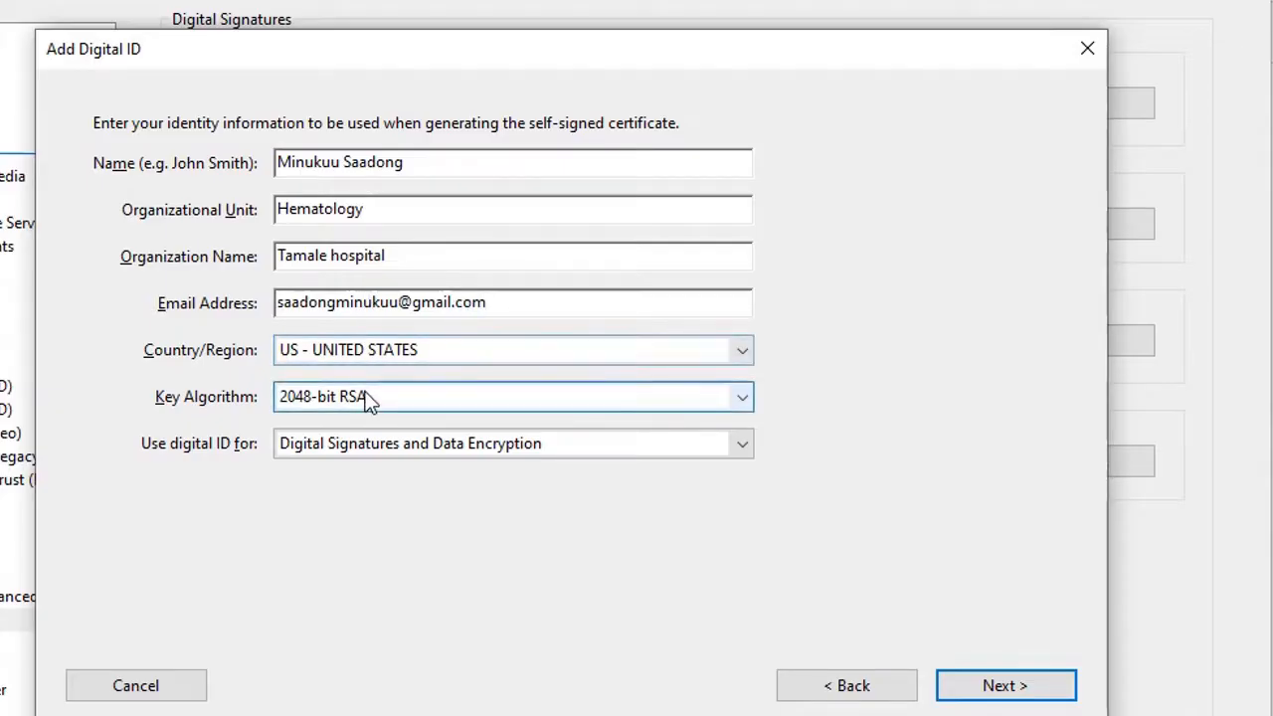
Choose FR - FRANCE as the new digital ID's country and continue to the password page.
click(618, 363)
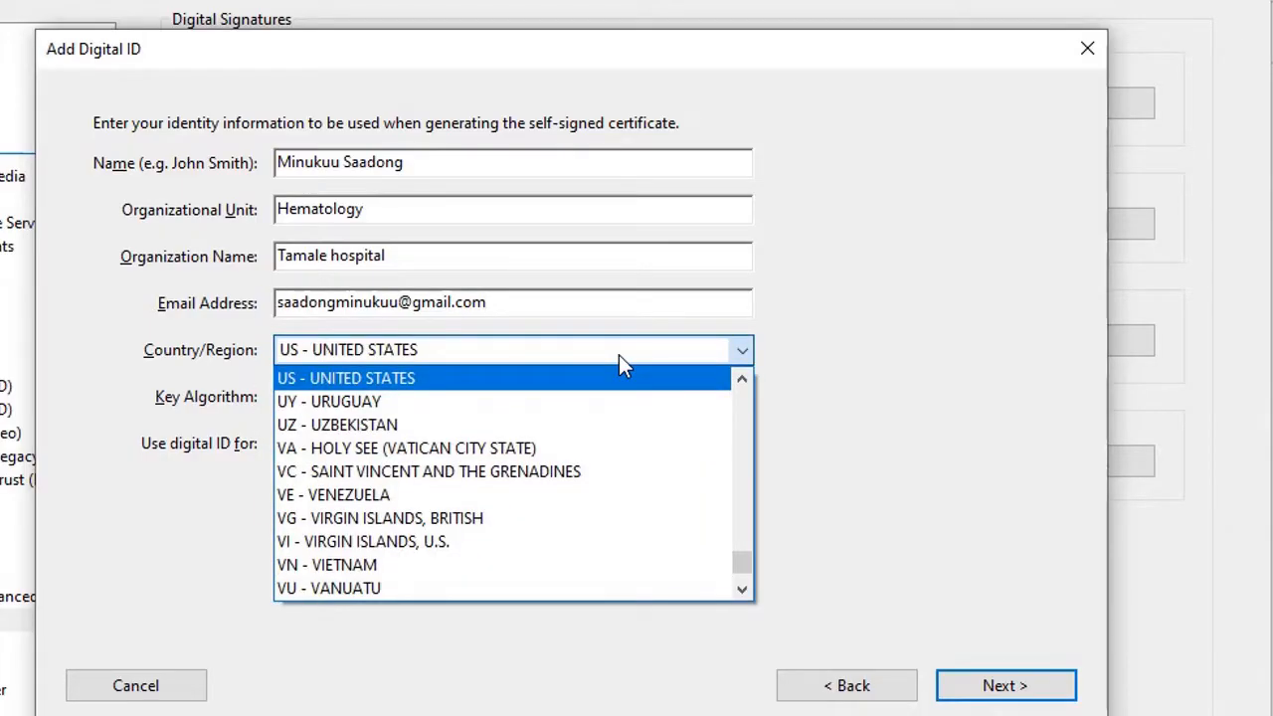
key(f)
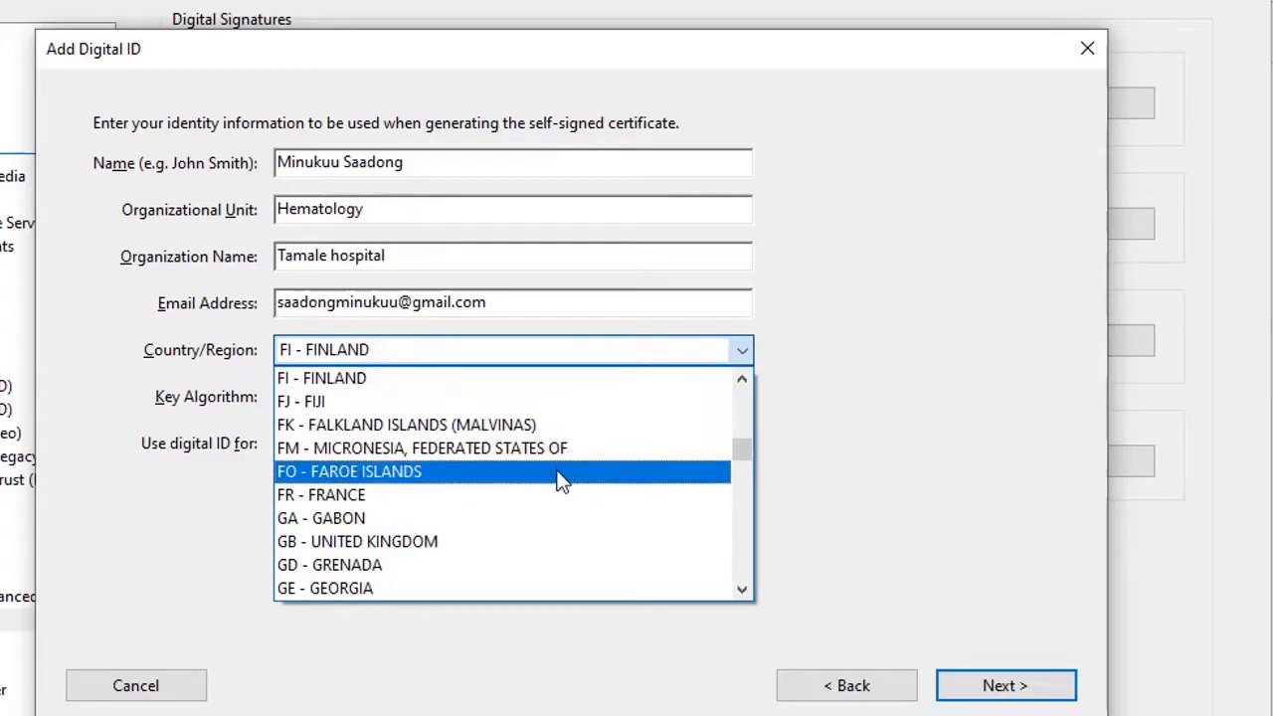
click(494, 489)
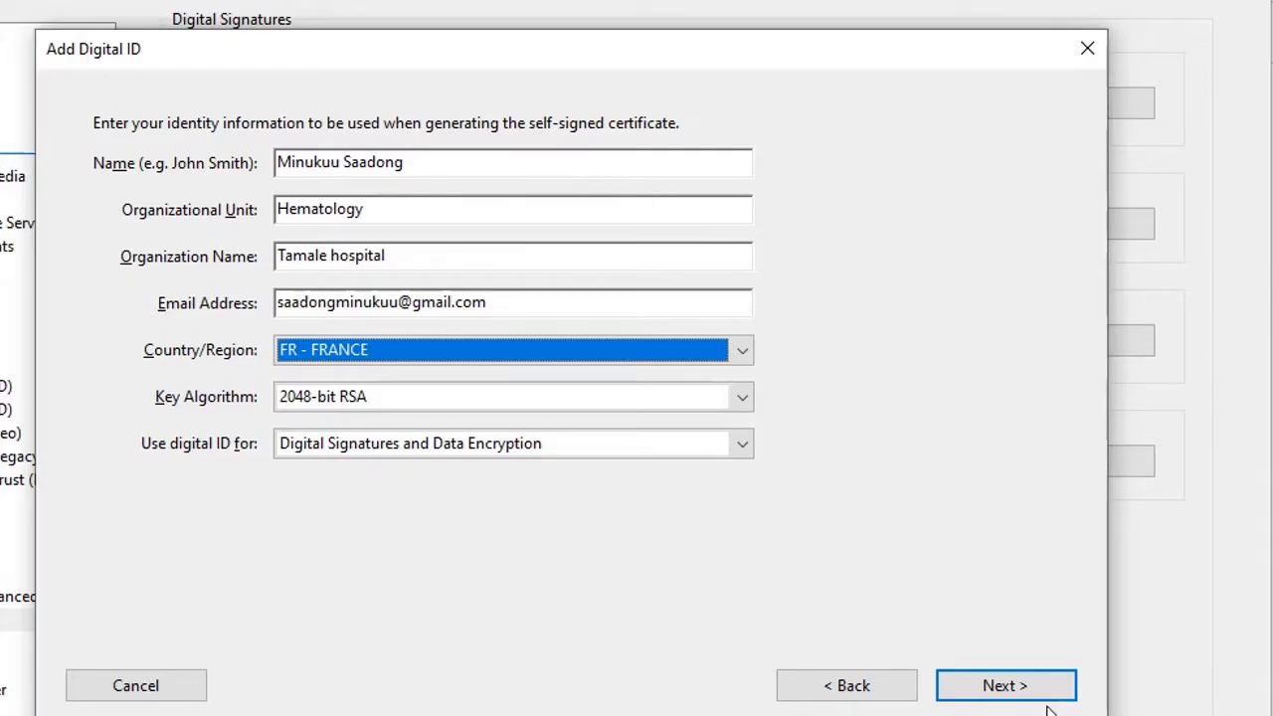
click(1004, 686)
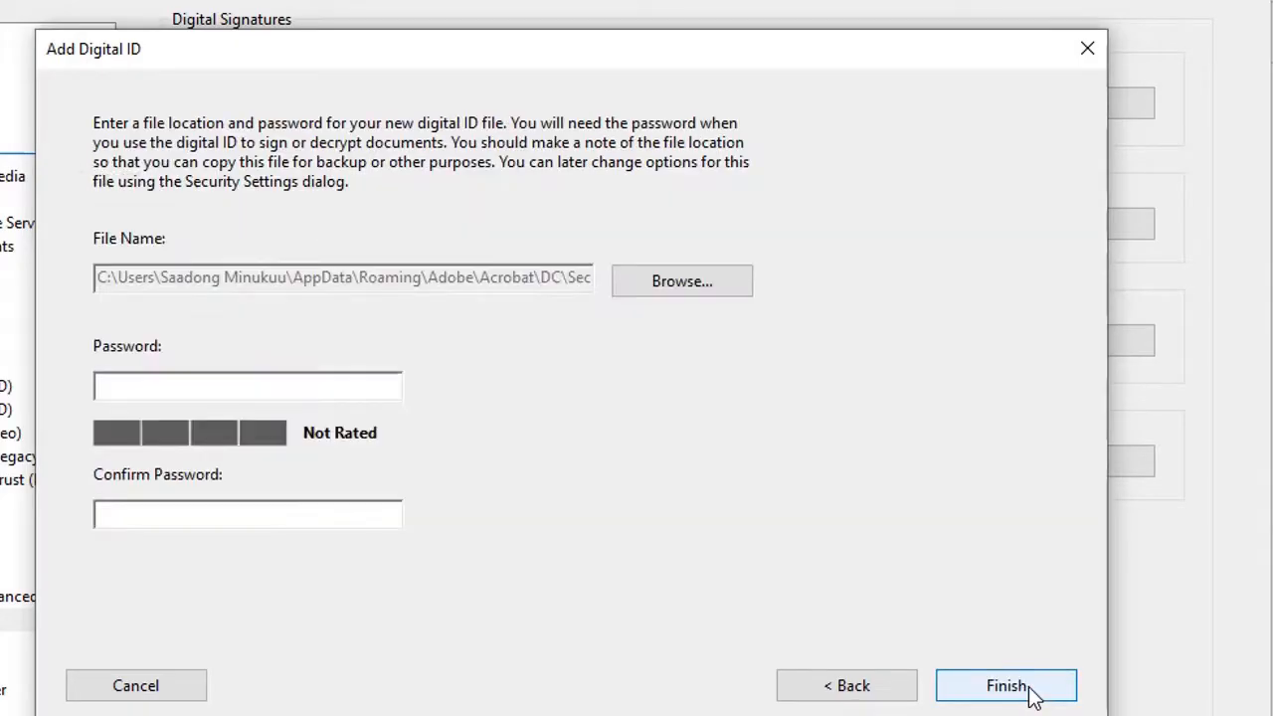
Enter and confirm a password for the new ID file, then finish creating the ID.
click(324, 382)
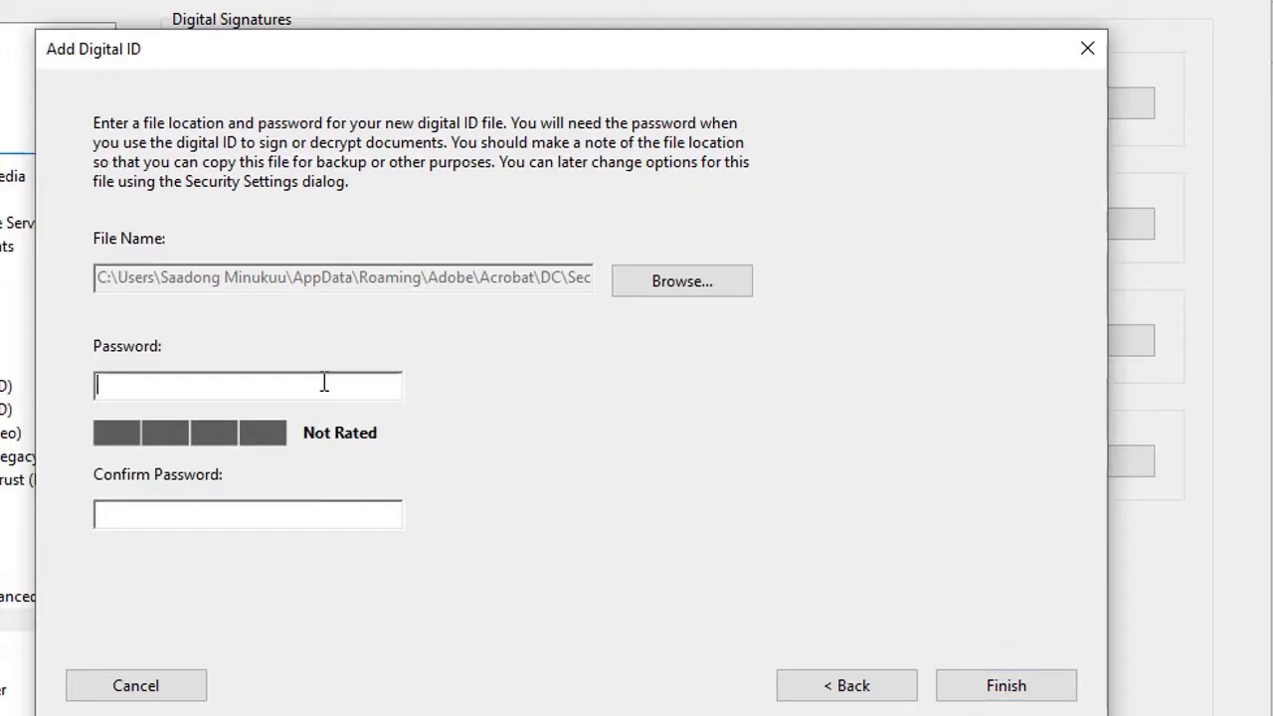
text(***)
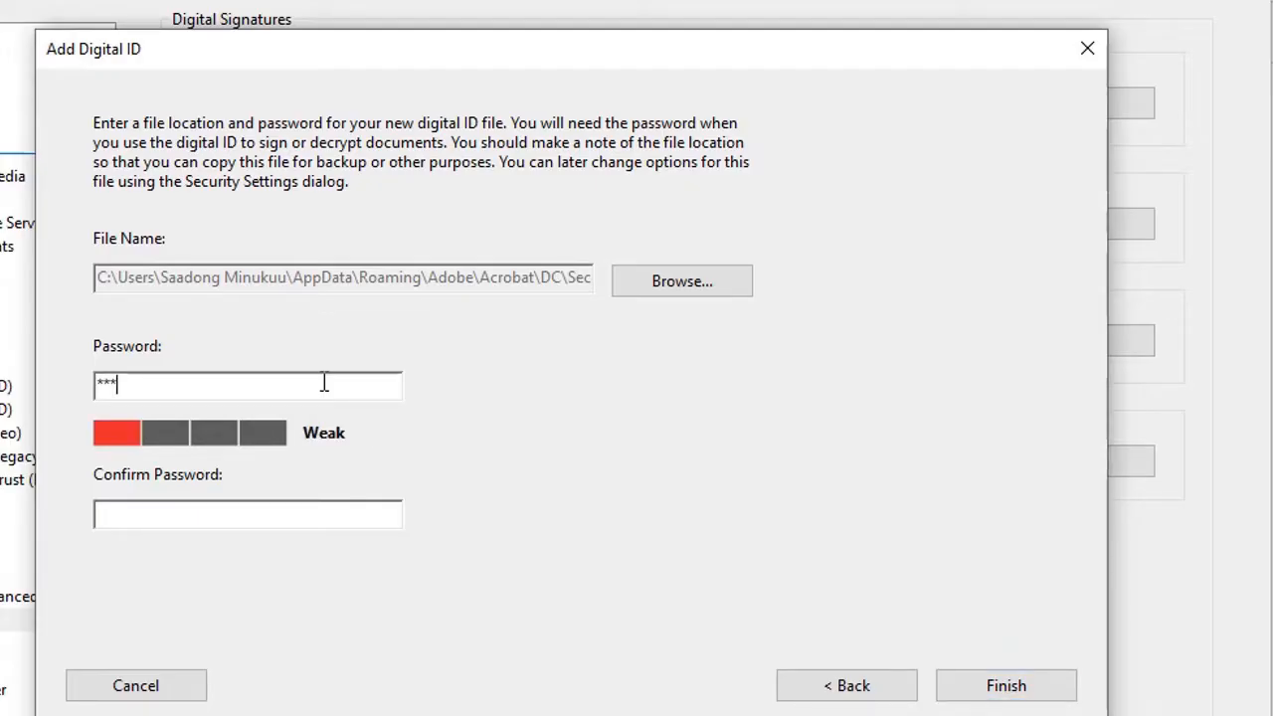
text(*******)
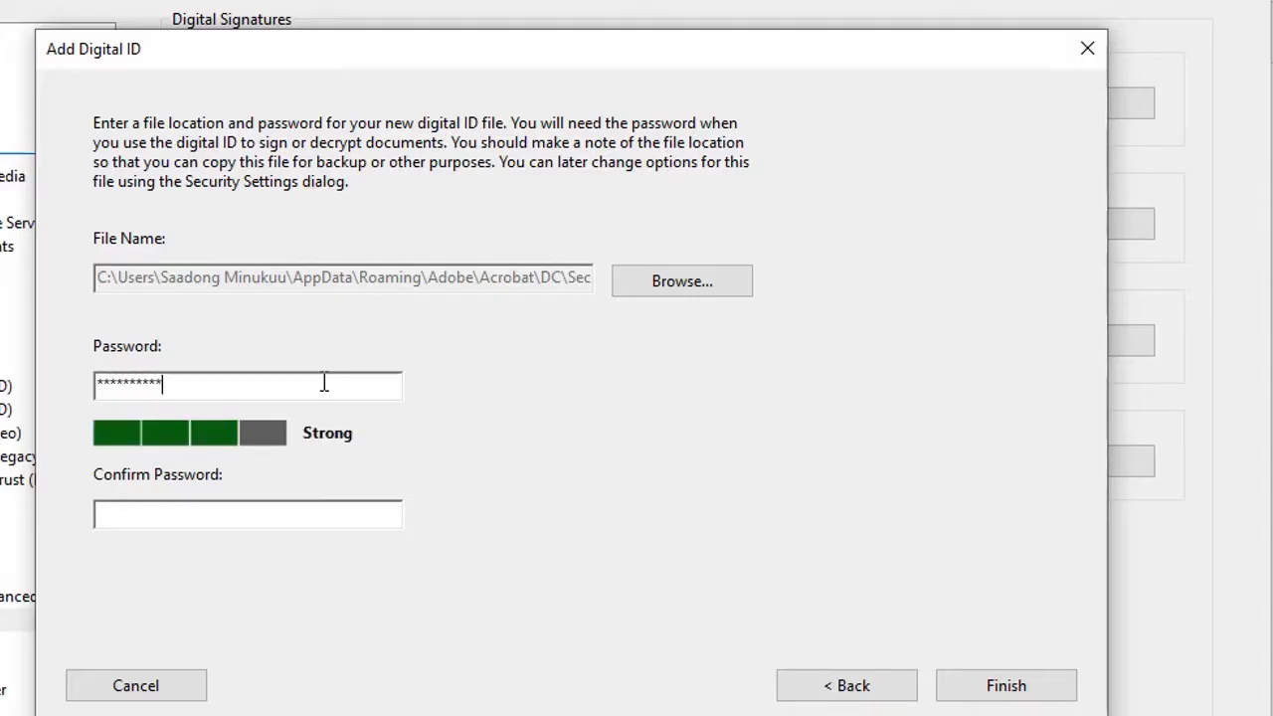
text(*****)
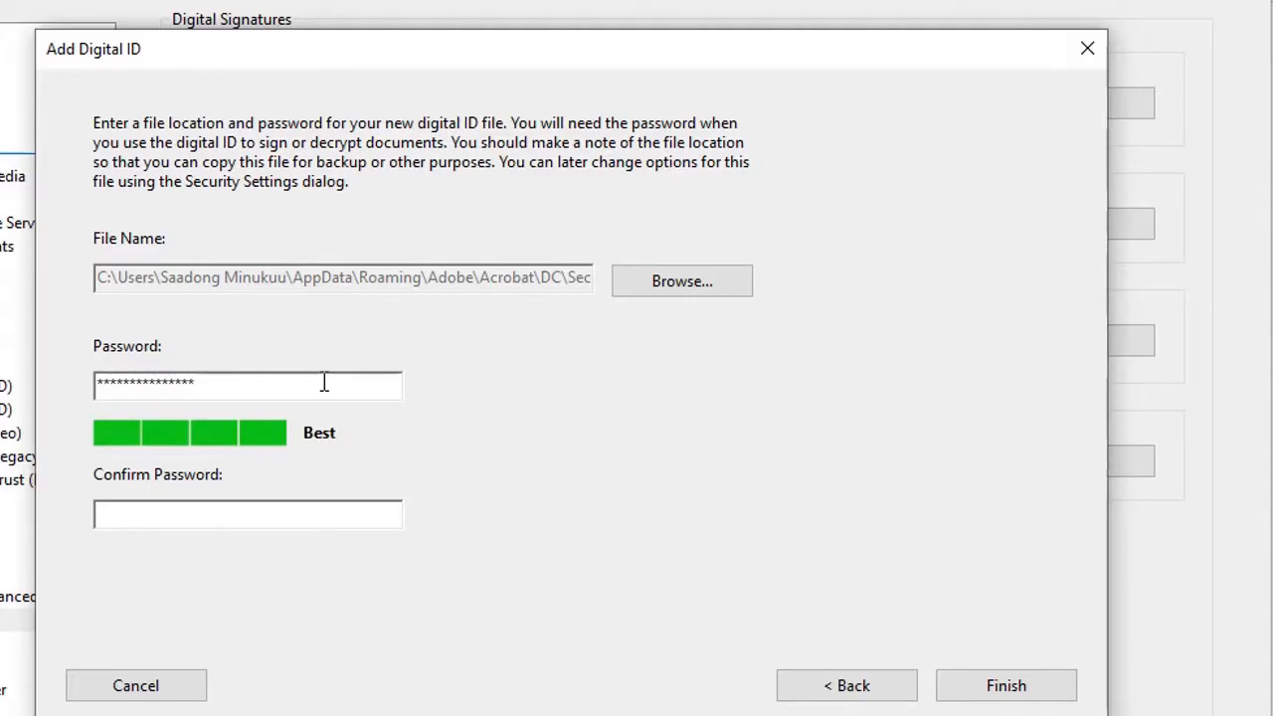
text(*)
click(290, 514)
text(****************)
click(1005, 686)
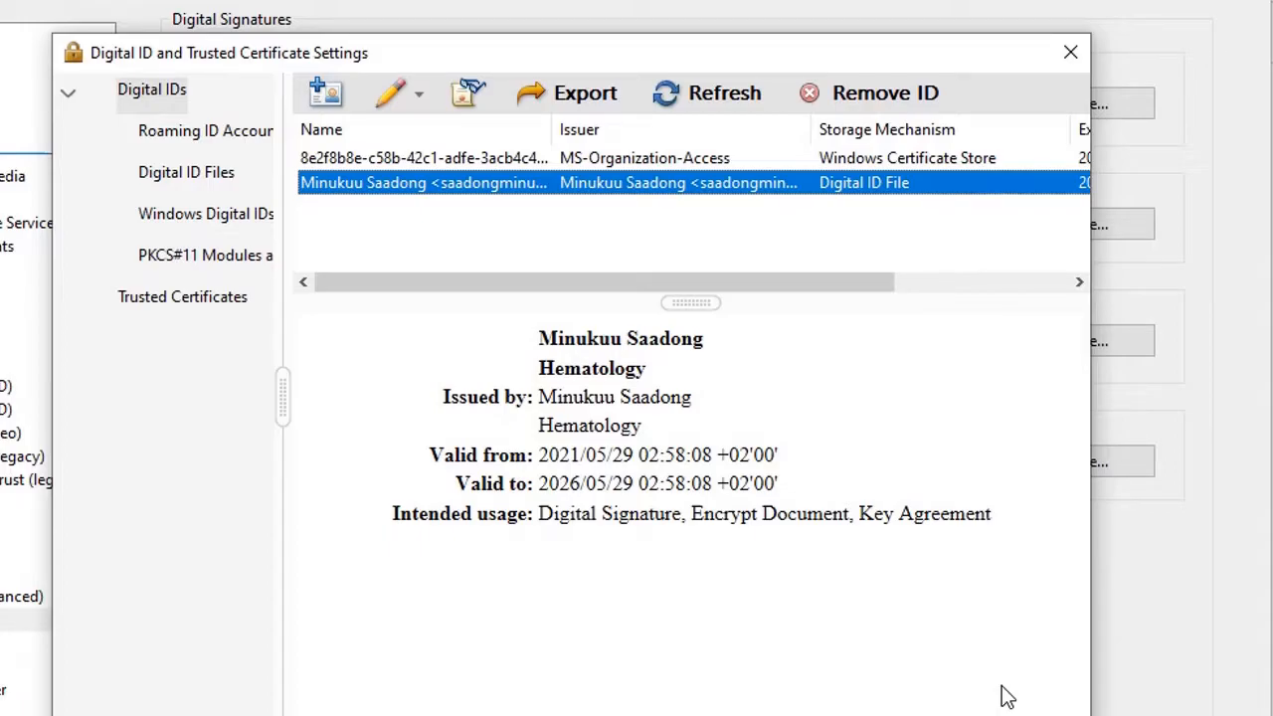
Inspect the details and usage options of the older ID and the new self-signed ID.
click(443, 161)
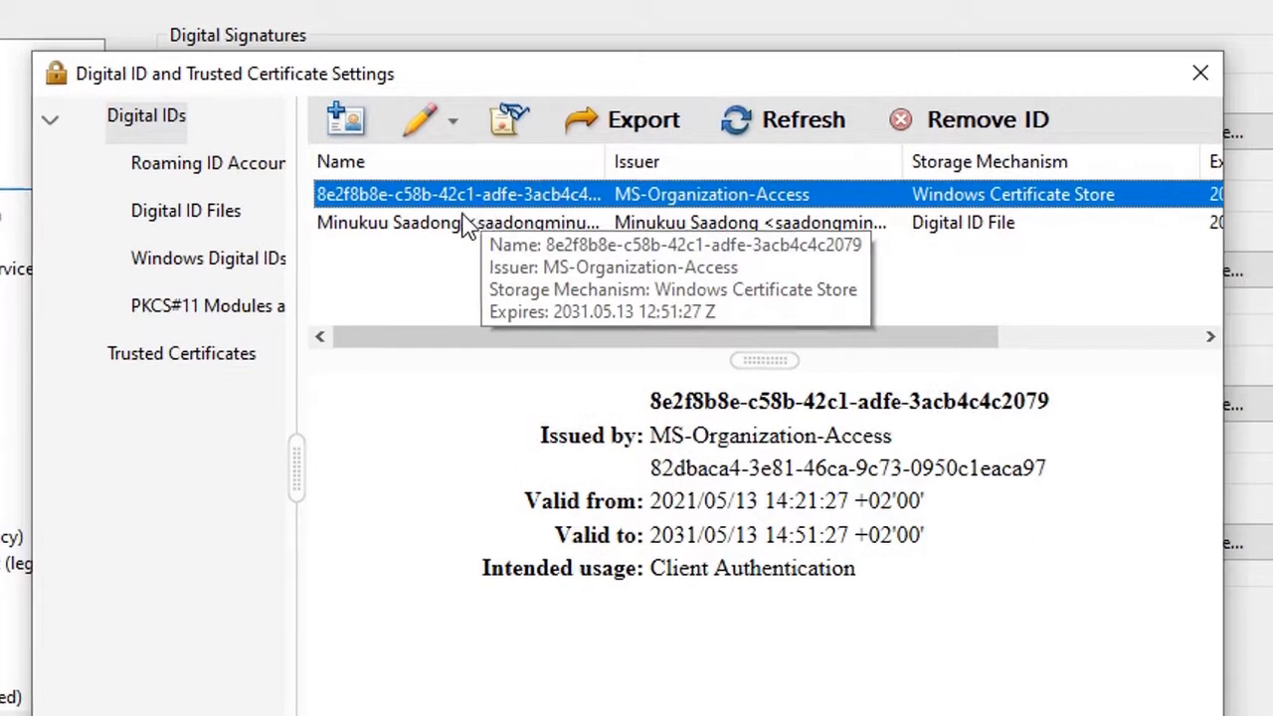
click(430, 227)
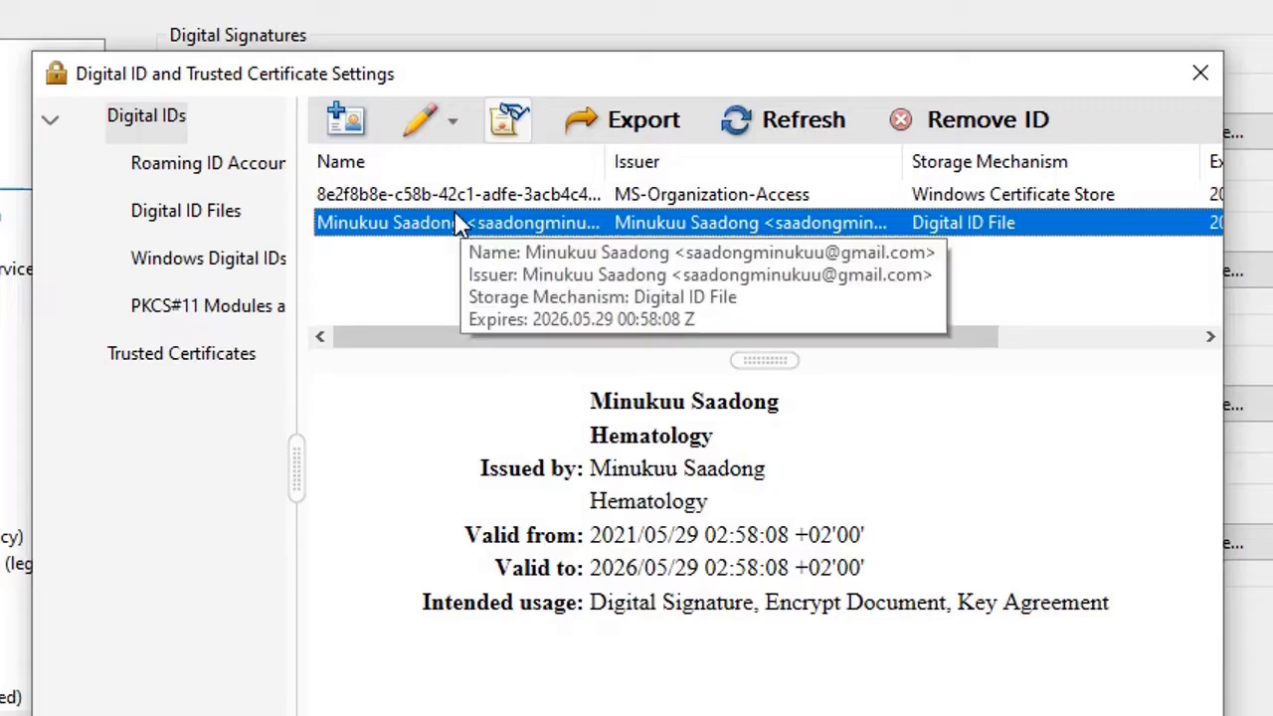
click(449, 121)
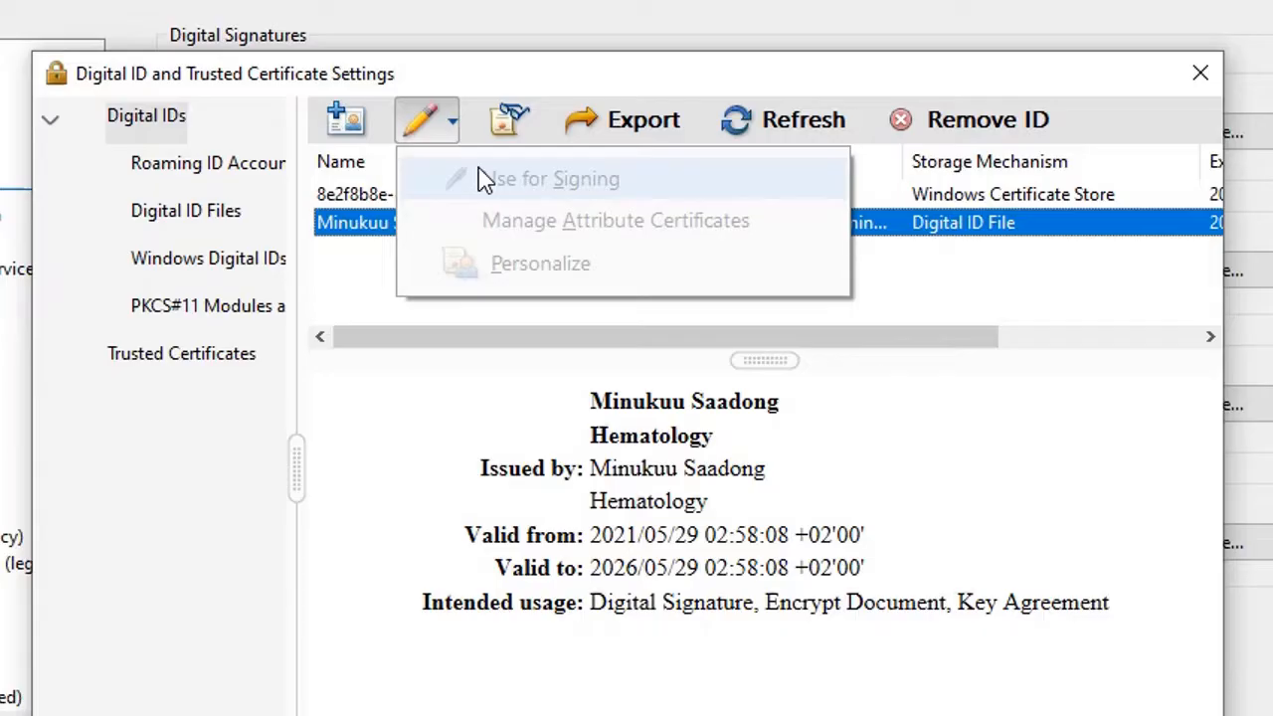
click(358, 276)
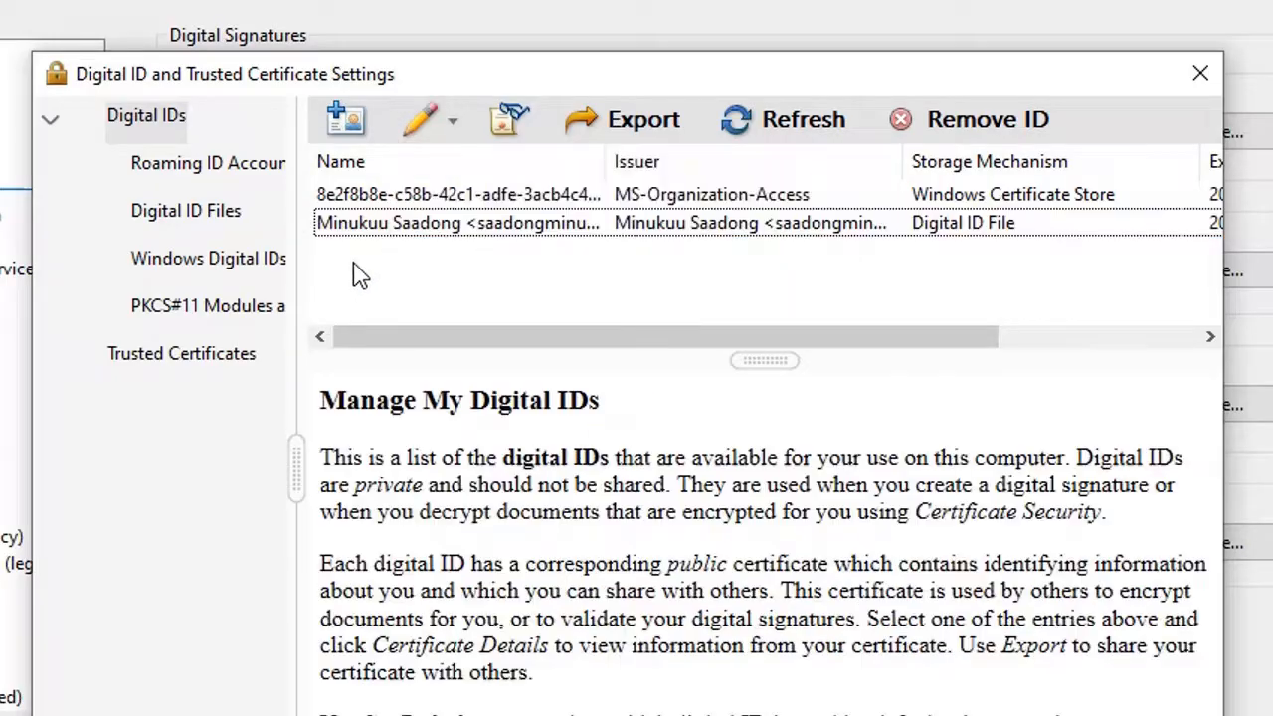
click(527, 236)
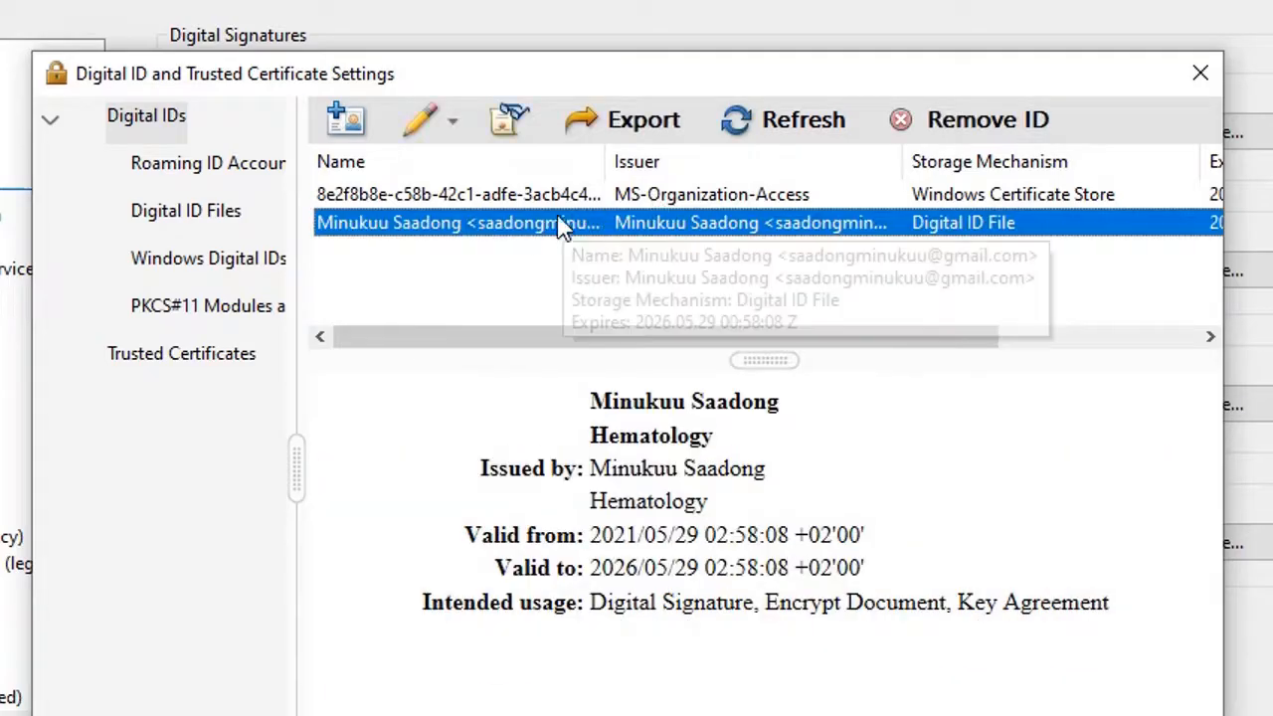
click(455, 137)
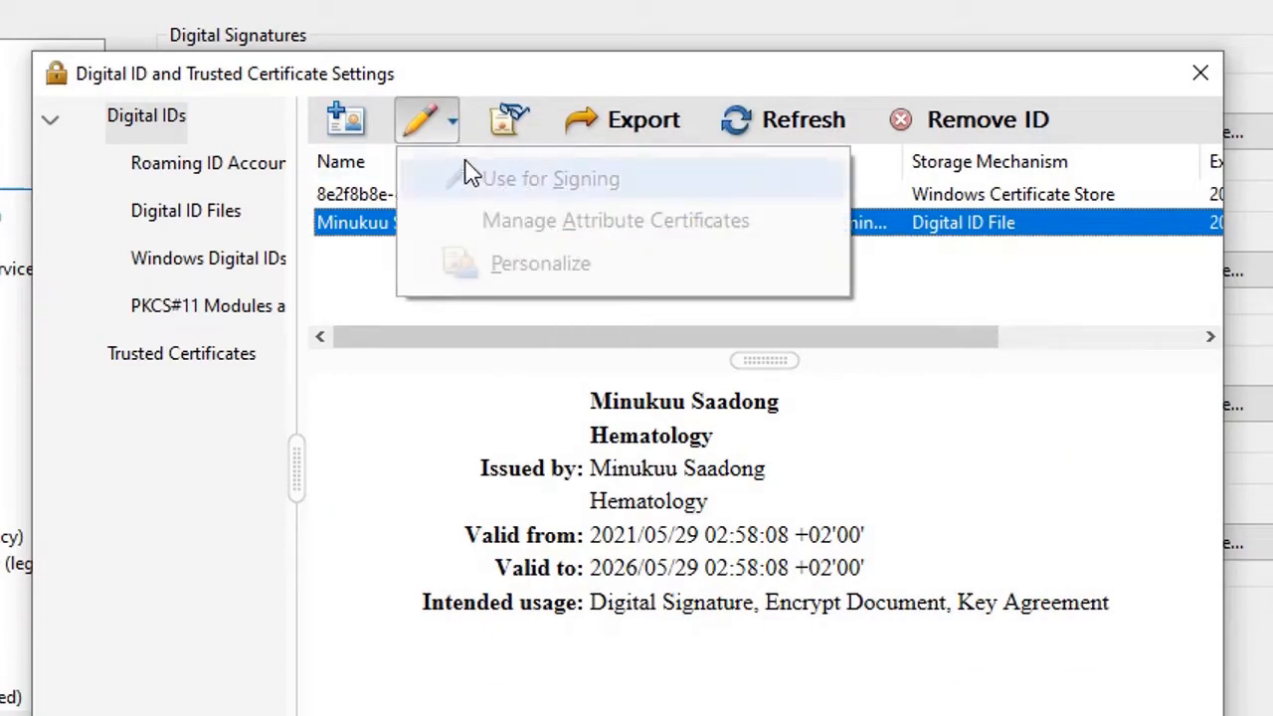
click(387, 448)
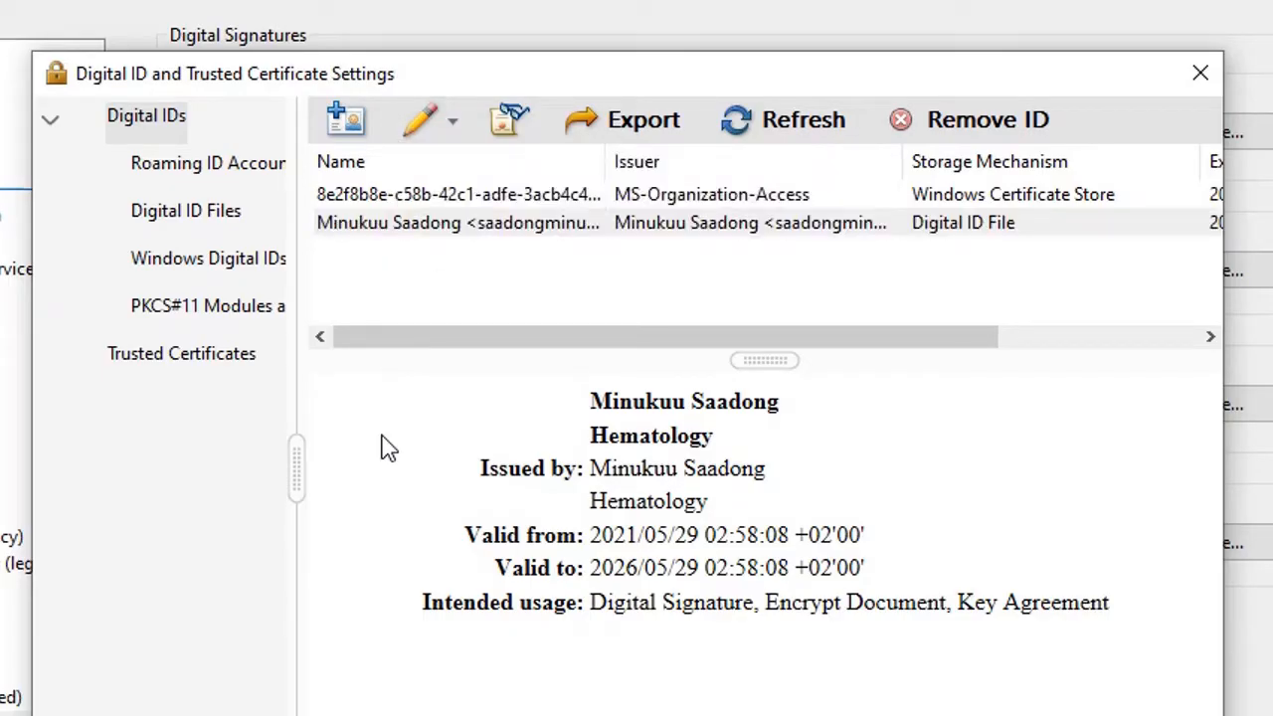
Close the Digital ID settings and confirm Preferences to get back to Tuto.pdf.
click(1200, 73)
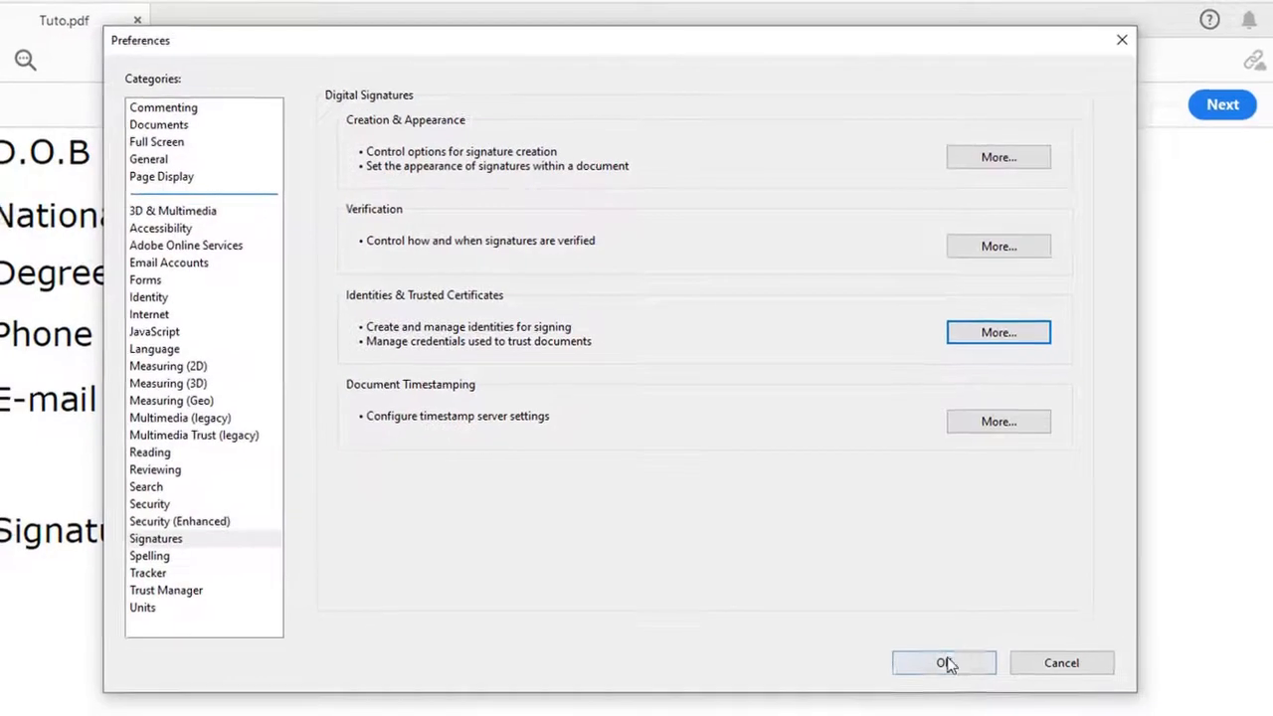
click(947, 664)
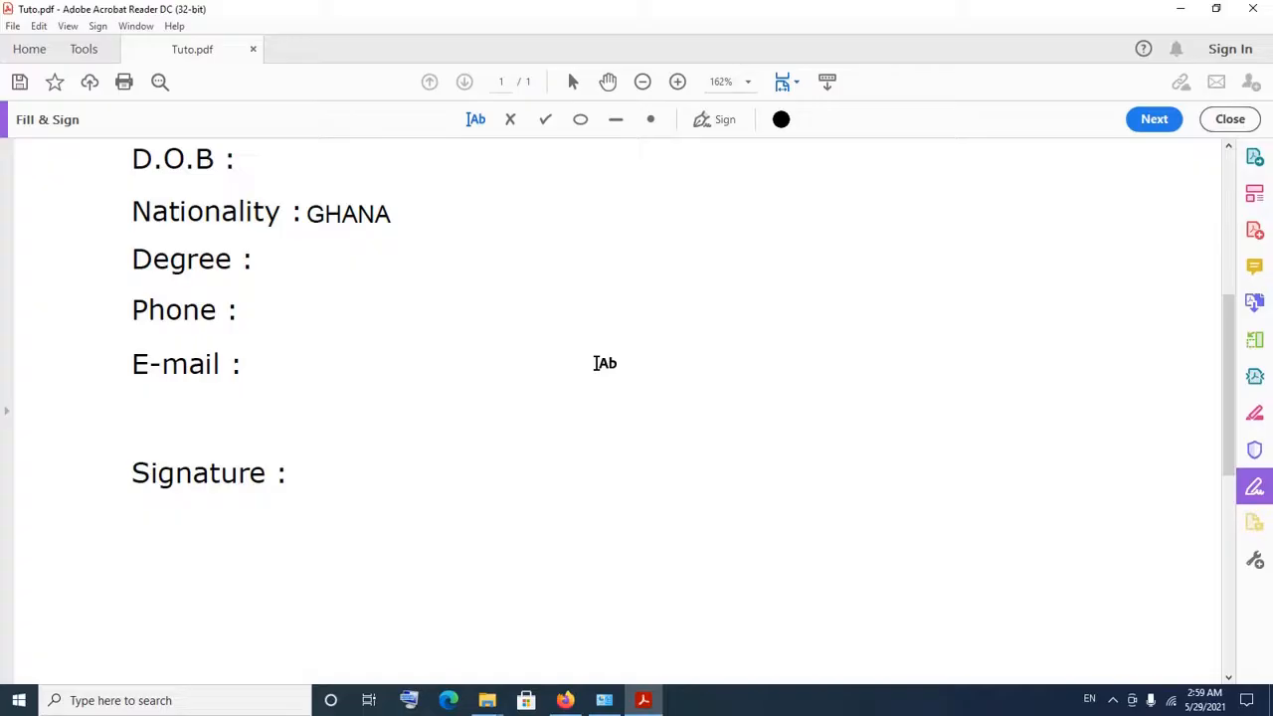
scroll(605, 363, up, 4)
scroll(604, 363, down, 6)
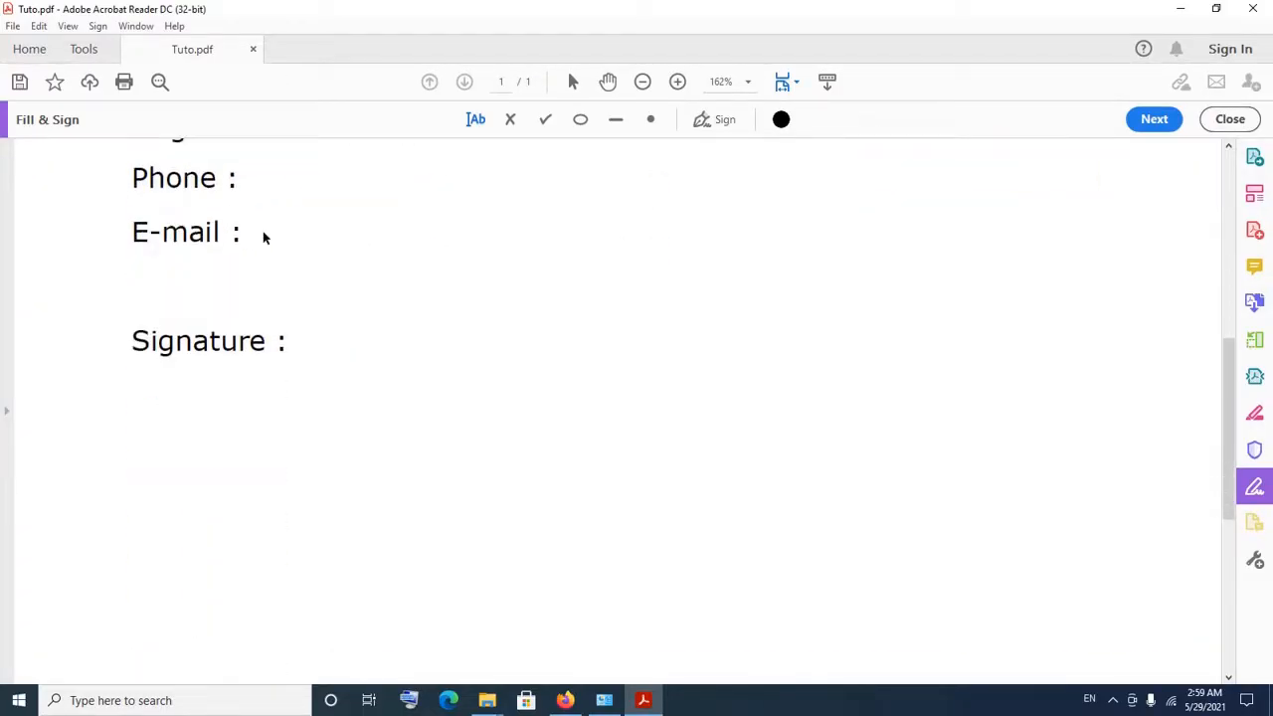
scroll(263, 231, up, 6)
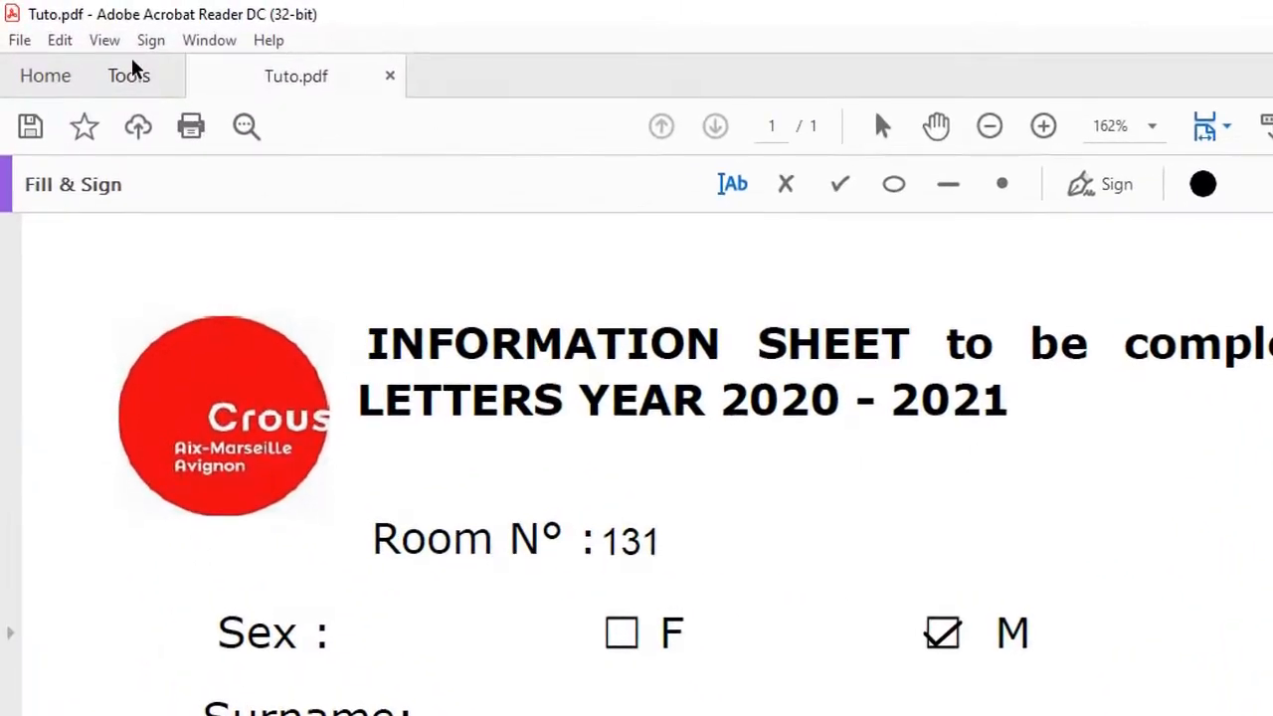
Open the Certificates tool from the Tools overview for Tuto.pdf.
click(132, 64)
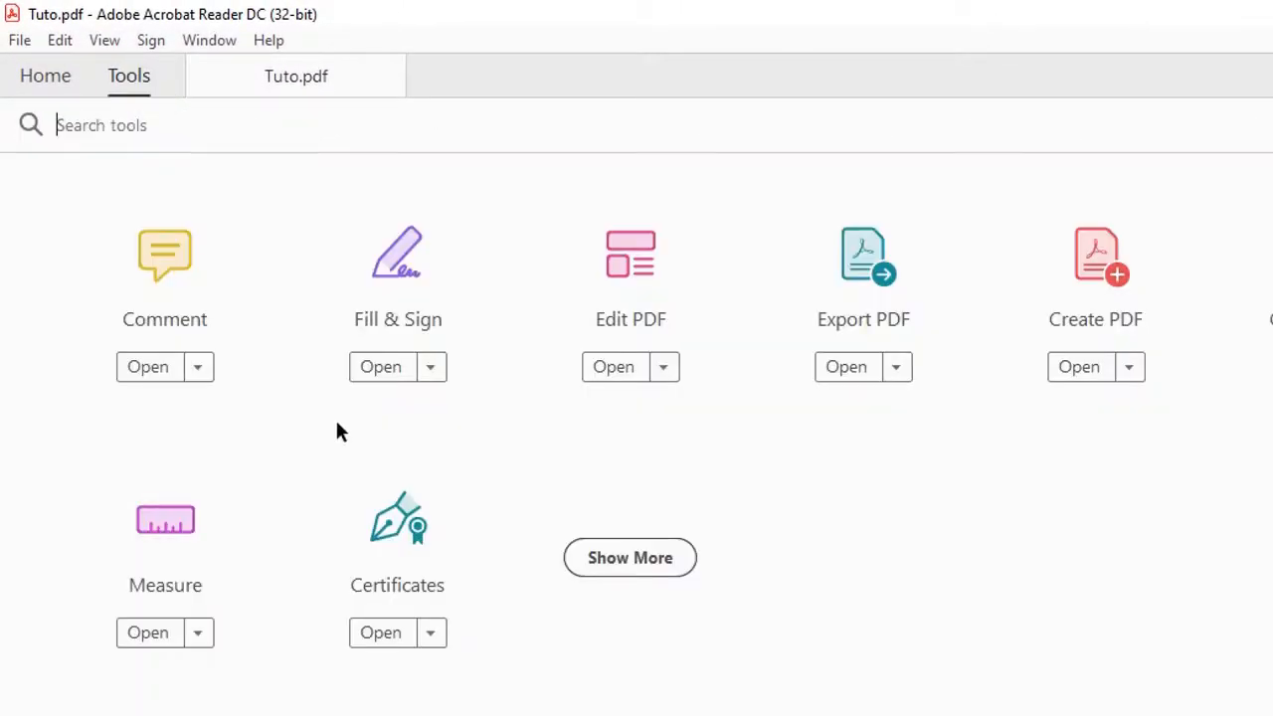
click(390, 560)
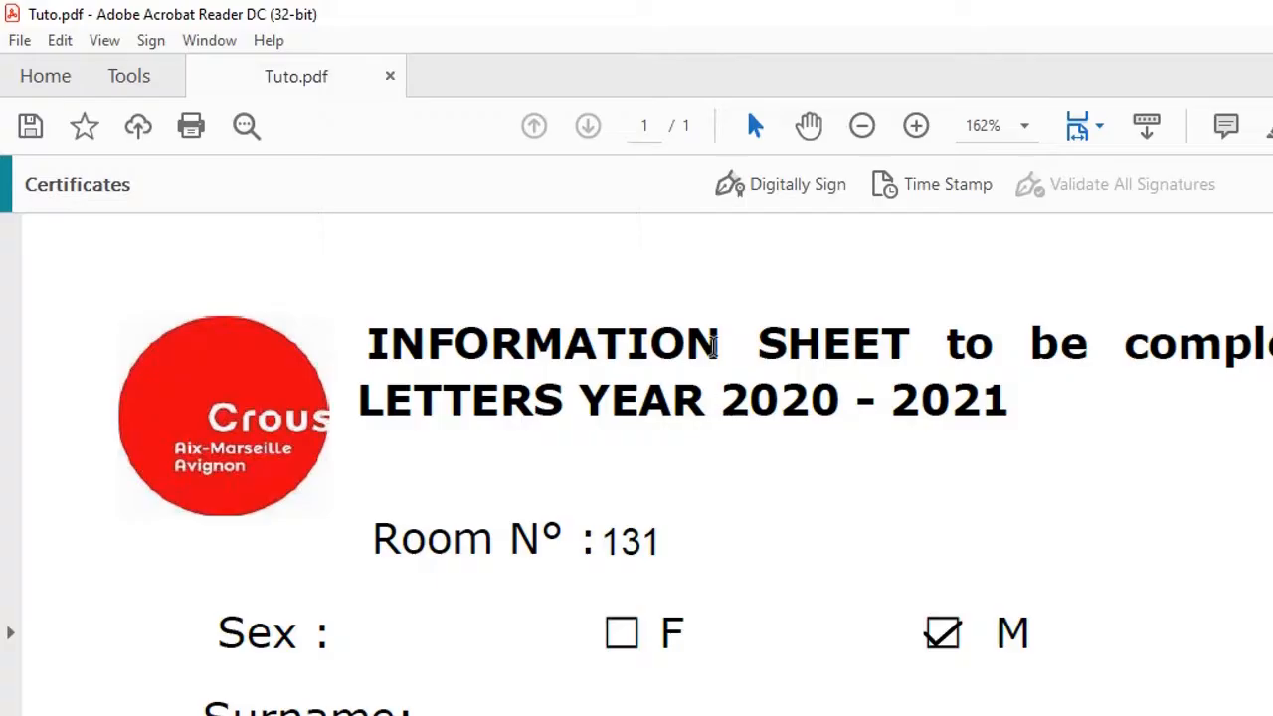
Start Digitally Sign and drag a signature rectangle just below the form's Signature line.
click(793, 191)
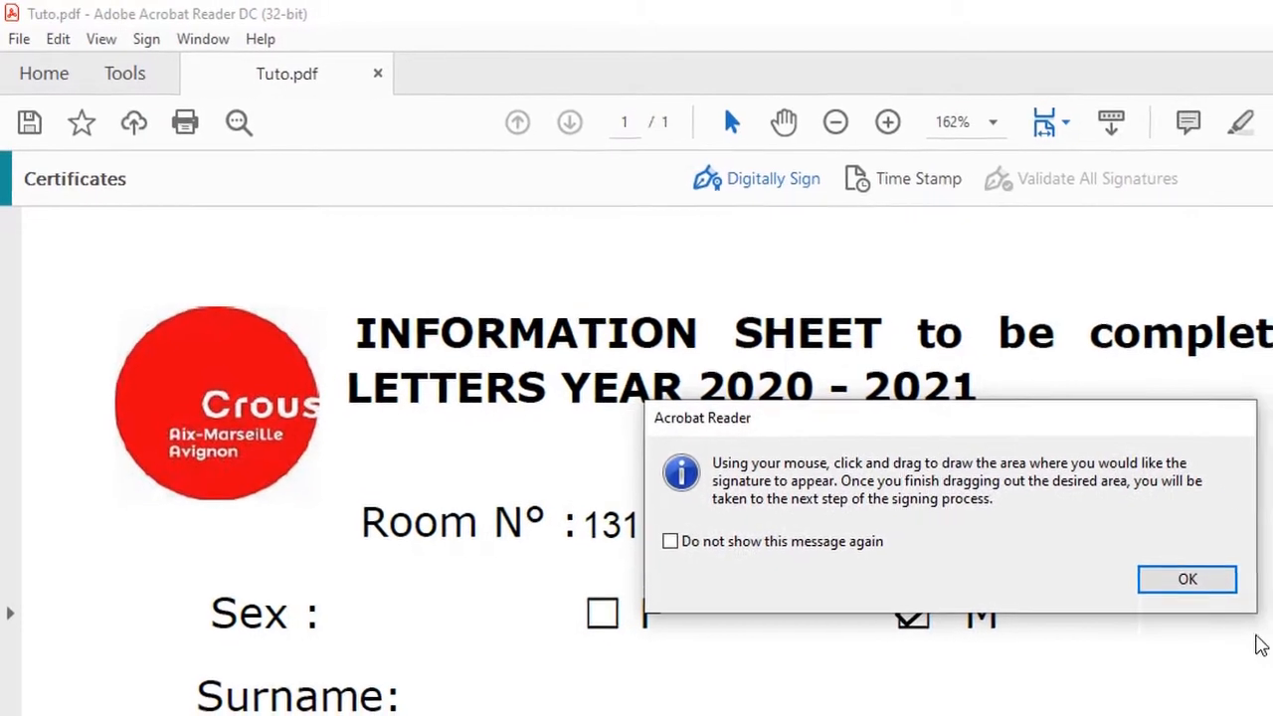
click(1211, 584)
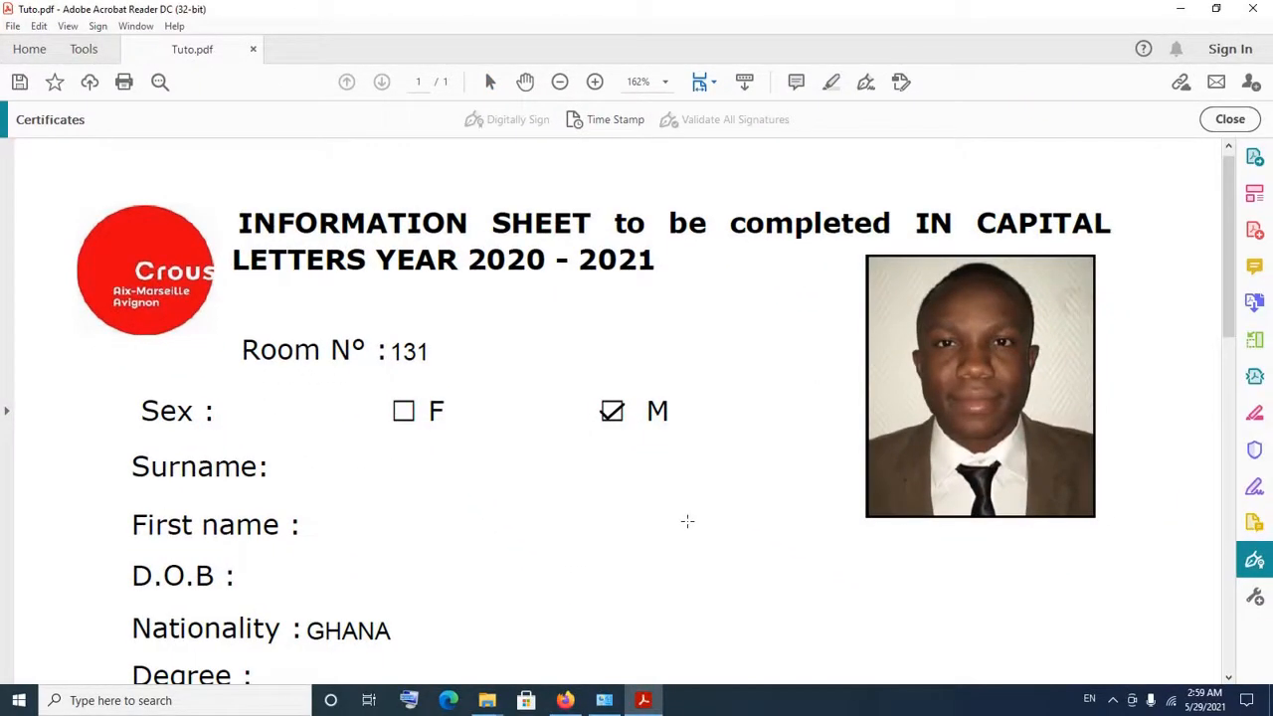
scroll(780, 593, down, 3)
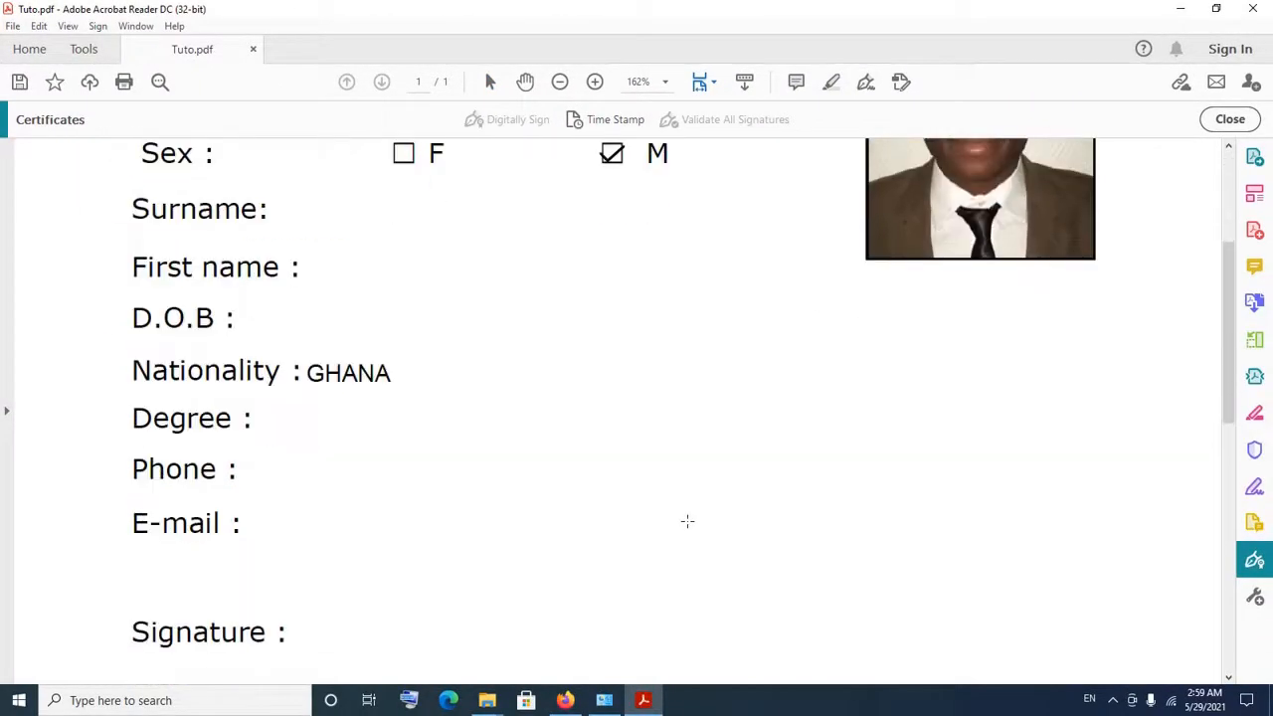
scroll(687, 520, down, 3)
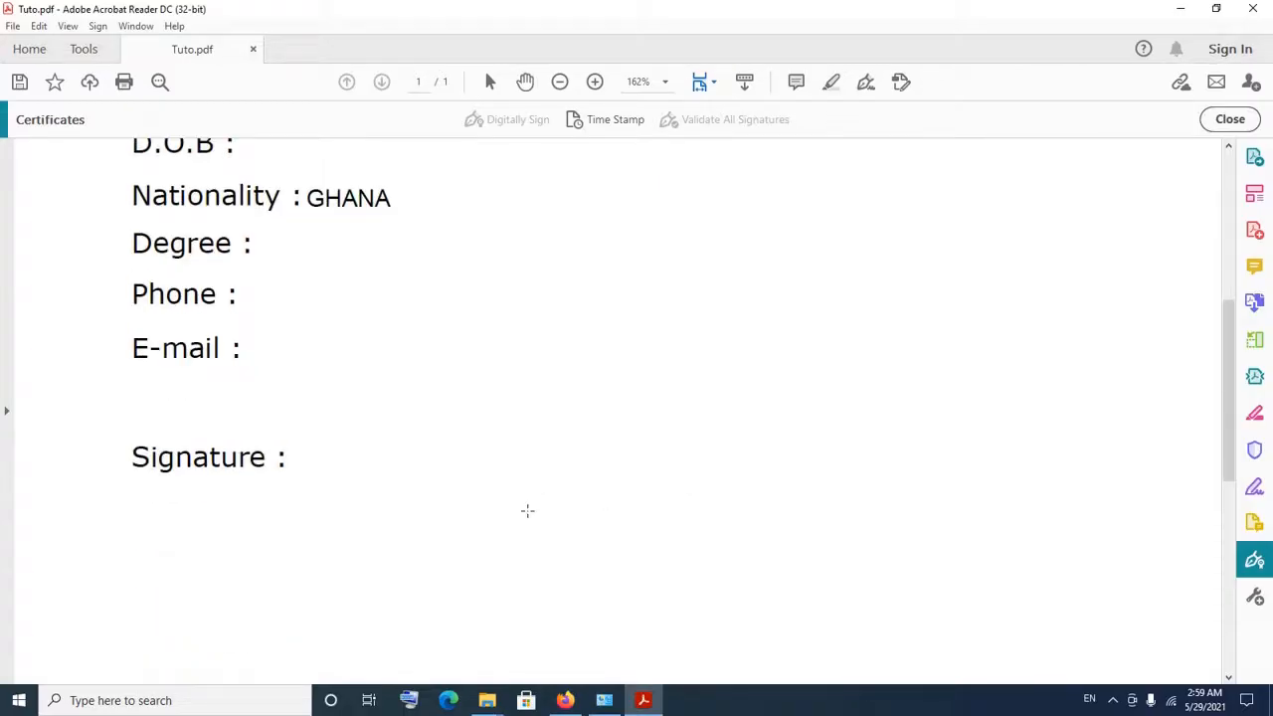
scroll(526, 511, down, 2)
scroll(526, 511, up, 2)
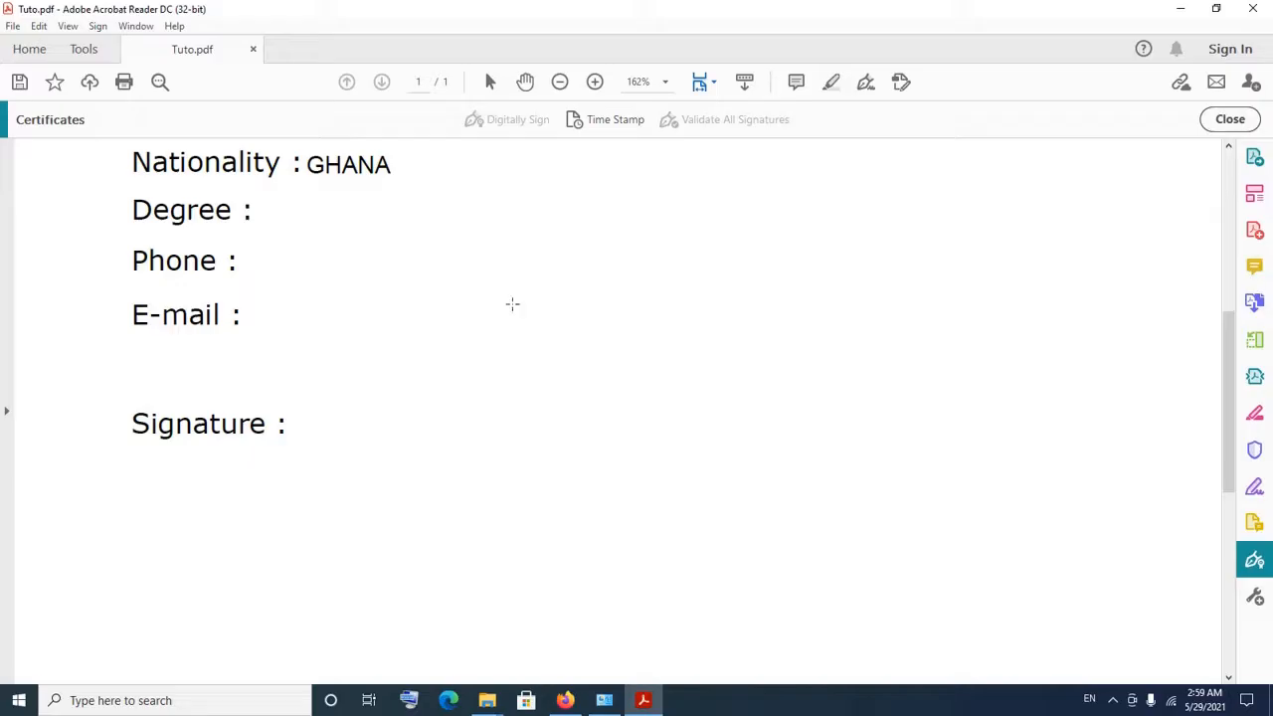
scroll(512, 304, down, 1)
scroll(512, 305, down, 1)
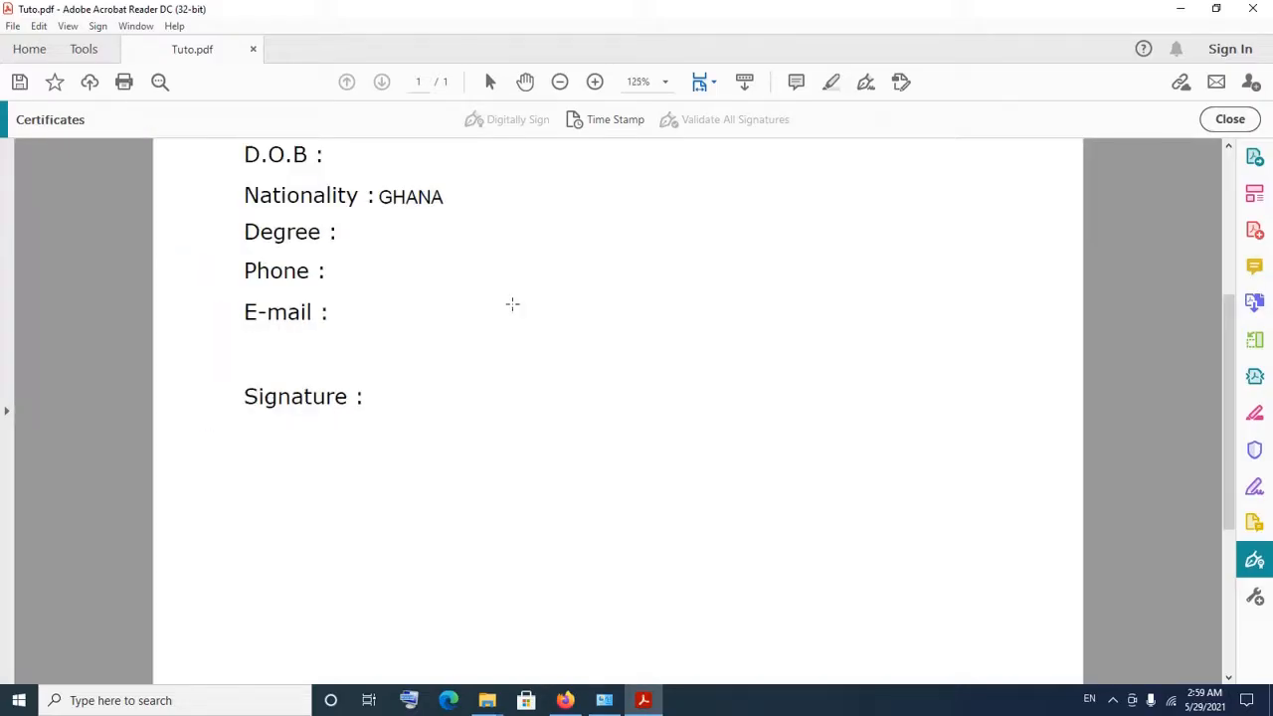
scroll(512, 304, down, 1)
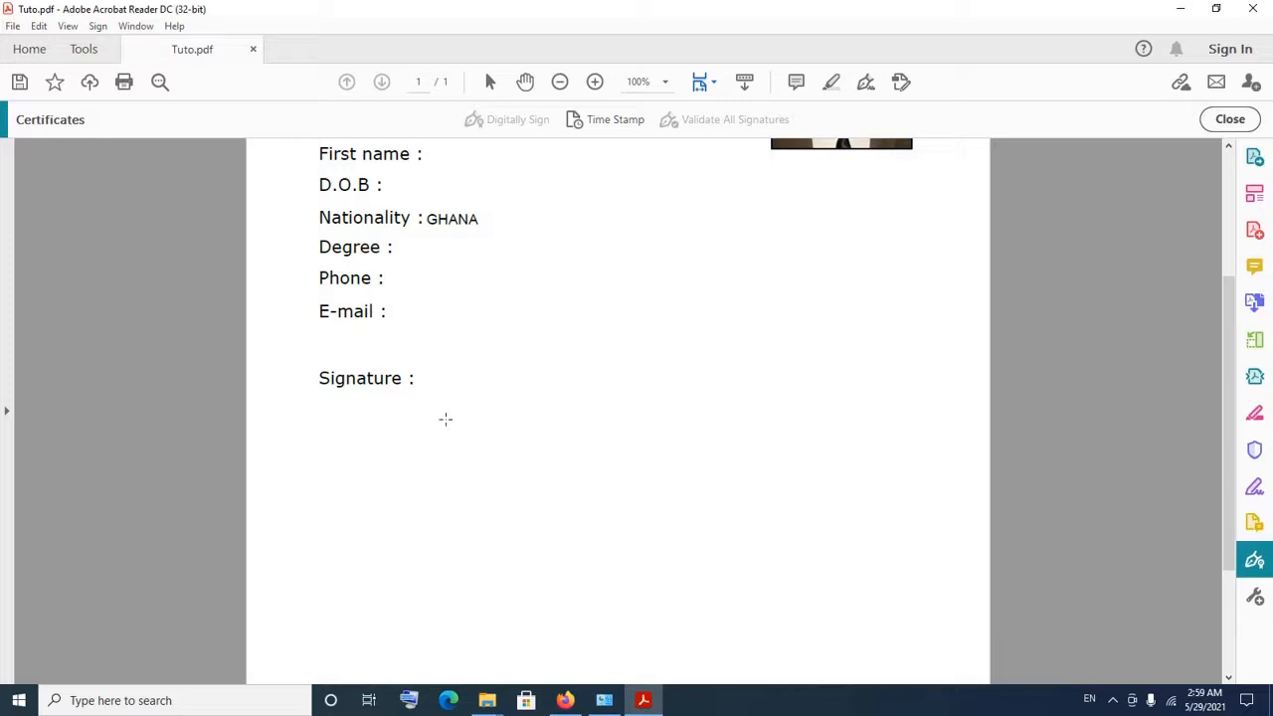
scroll(445, 418, up, 3)
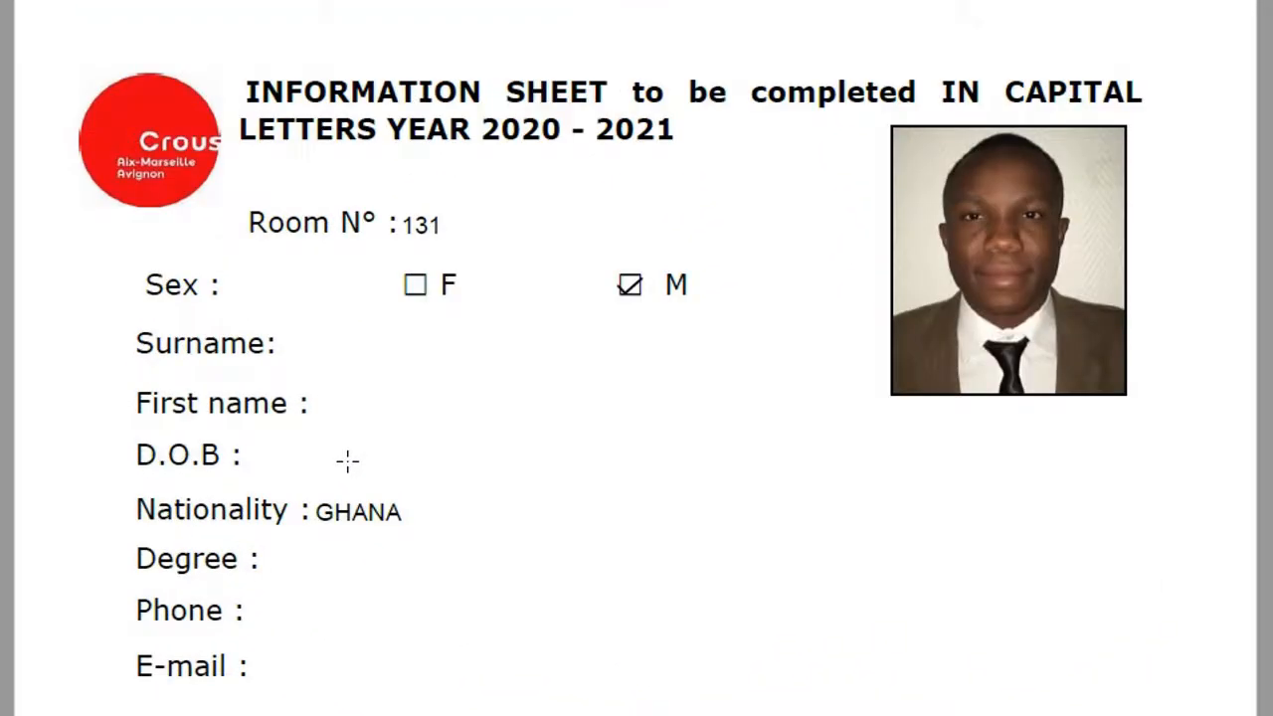
scroll(347, 459, down, 5)
scroll(347, 460, up, 5)
scroll(347, 459, down, 5)
scroll(347, 459, down, 2)
scroll(347, 459, up, 5)
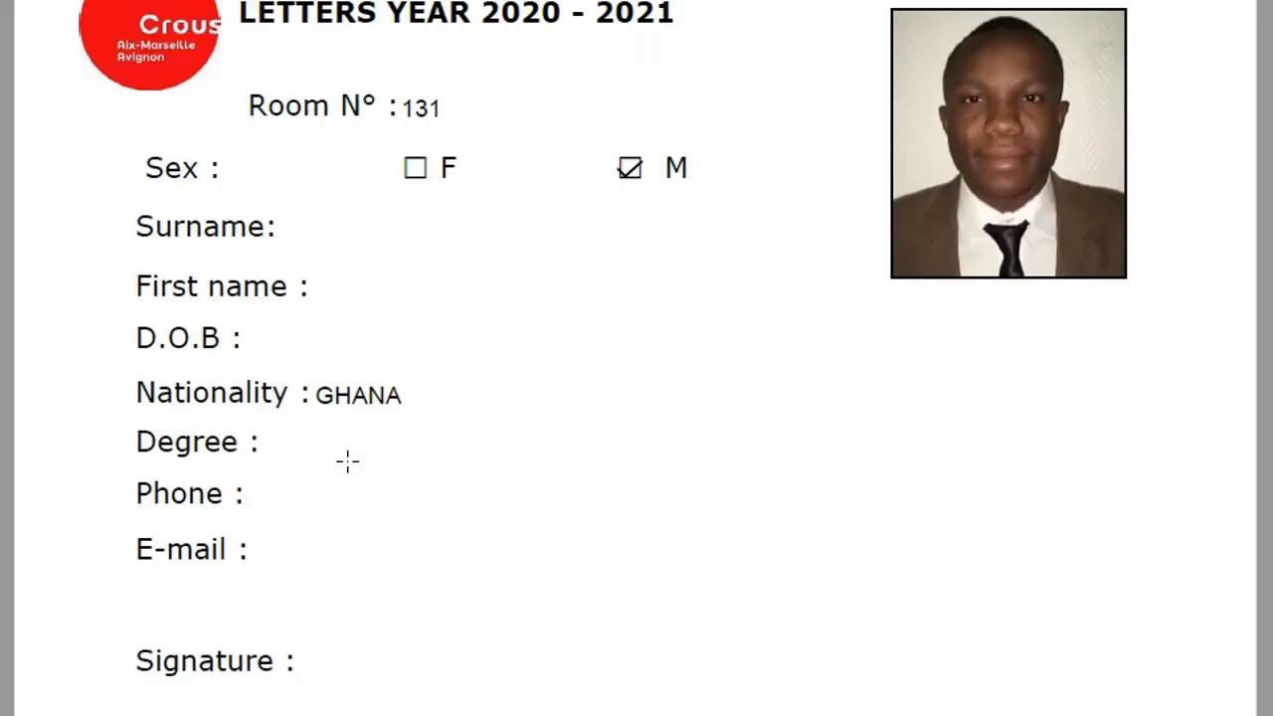
scroll(347, 459, down, 4)
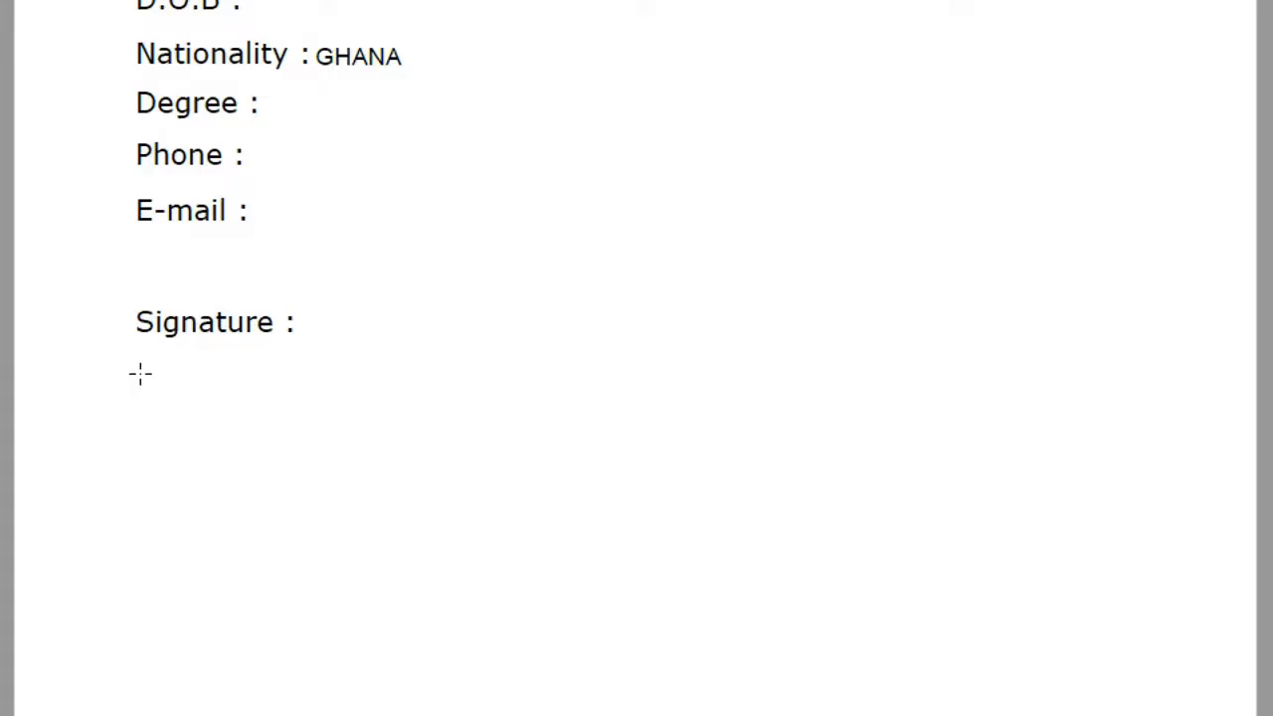
mouse_move(140, 373)
mouse_down()
mouse_move(293, 472)
mouse_move(673, 621)
mouse_move(747, 699)
mouse_move(934, 625)
mouse_move(958, 665)
mouse_move(858, 654)
mouse_move(848, 679)
mouse_up()
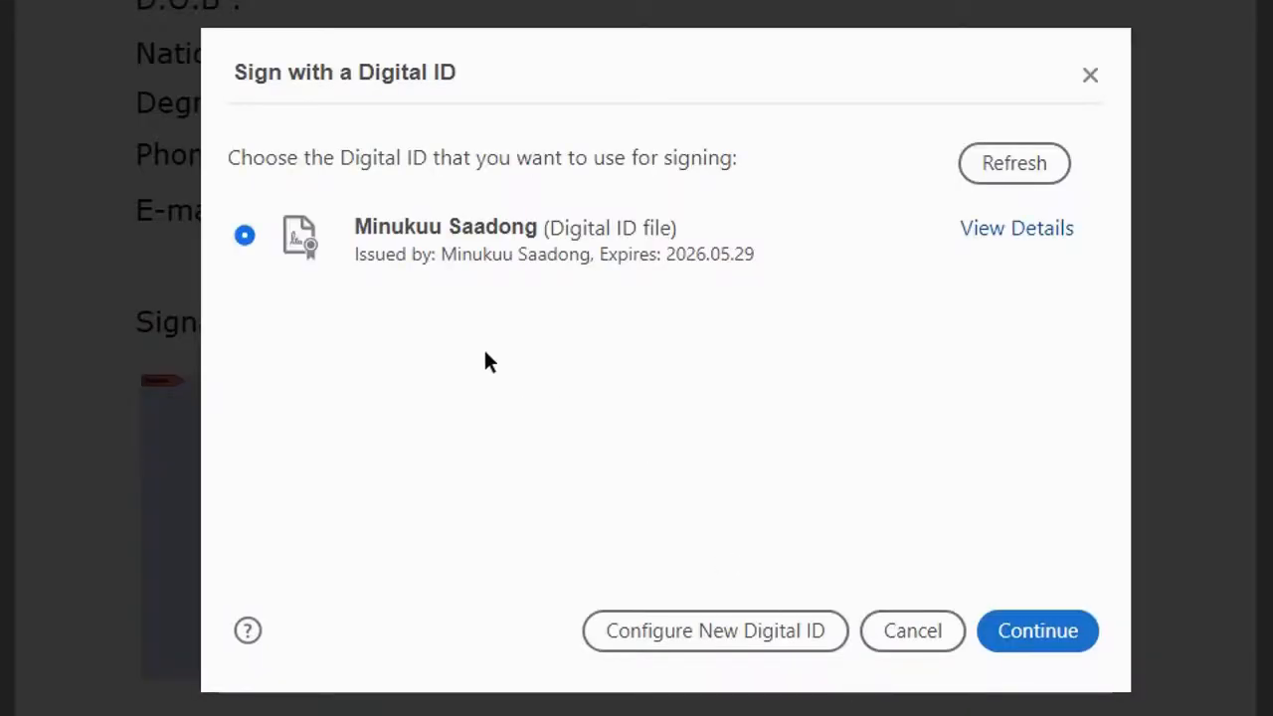
Select the self-signed Digital ID file entry and continue to the appearance step.
click(457, 253)
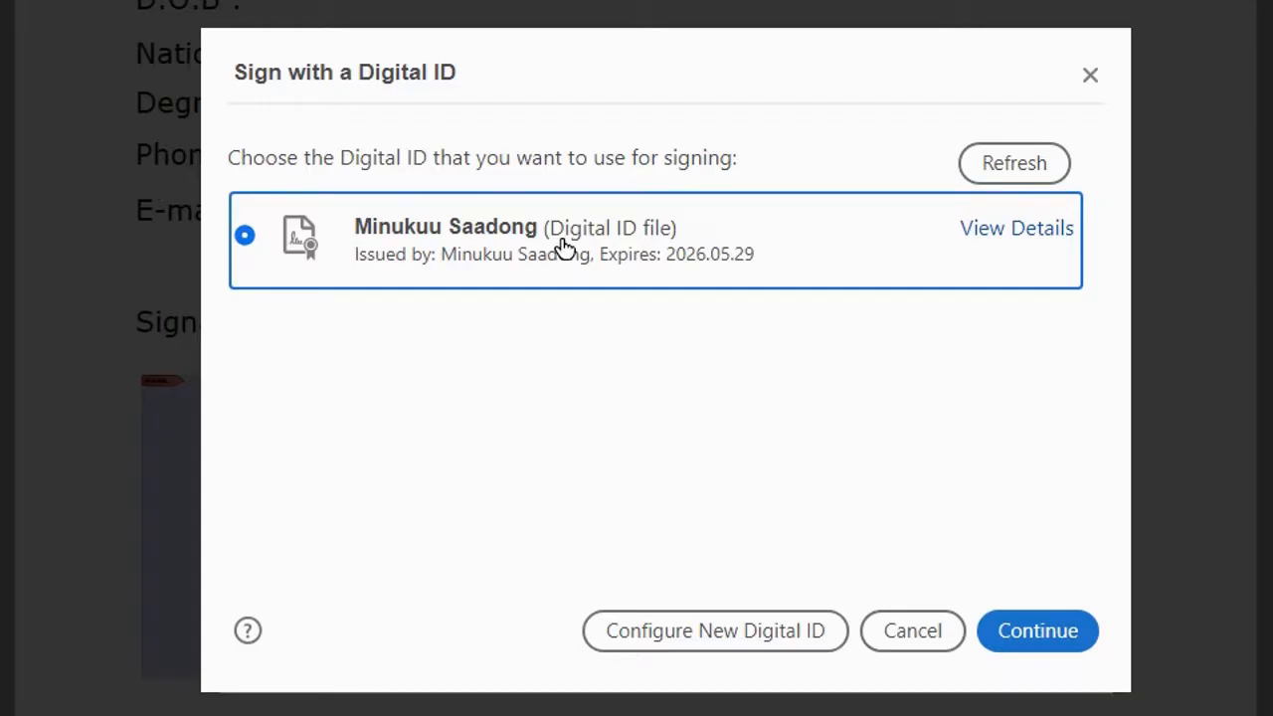
click(1025, 625)
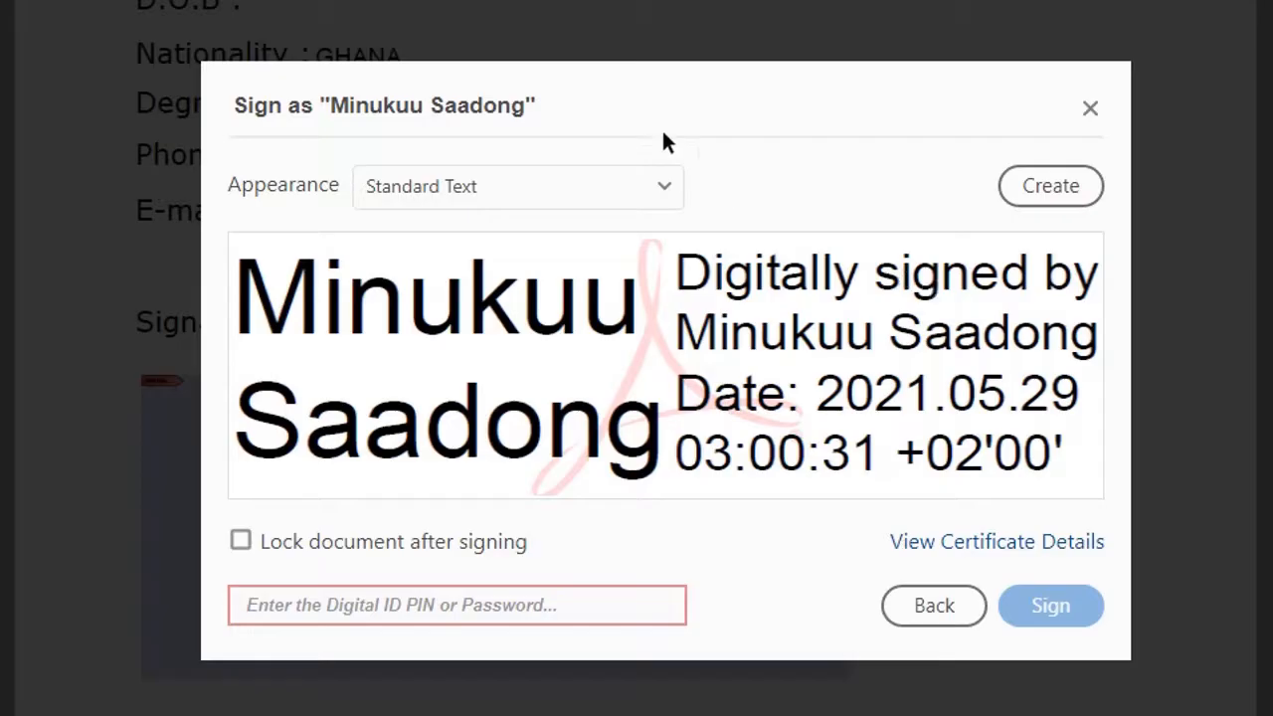
Pick the 'Created 2021.05.29 02:54:33' appearance preset and open it for editing.
click(663, 193)
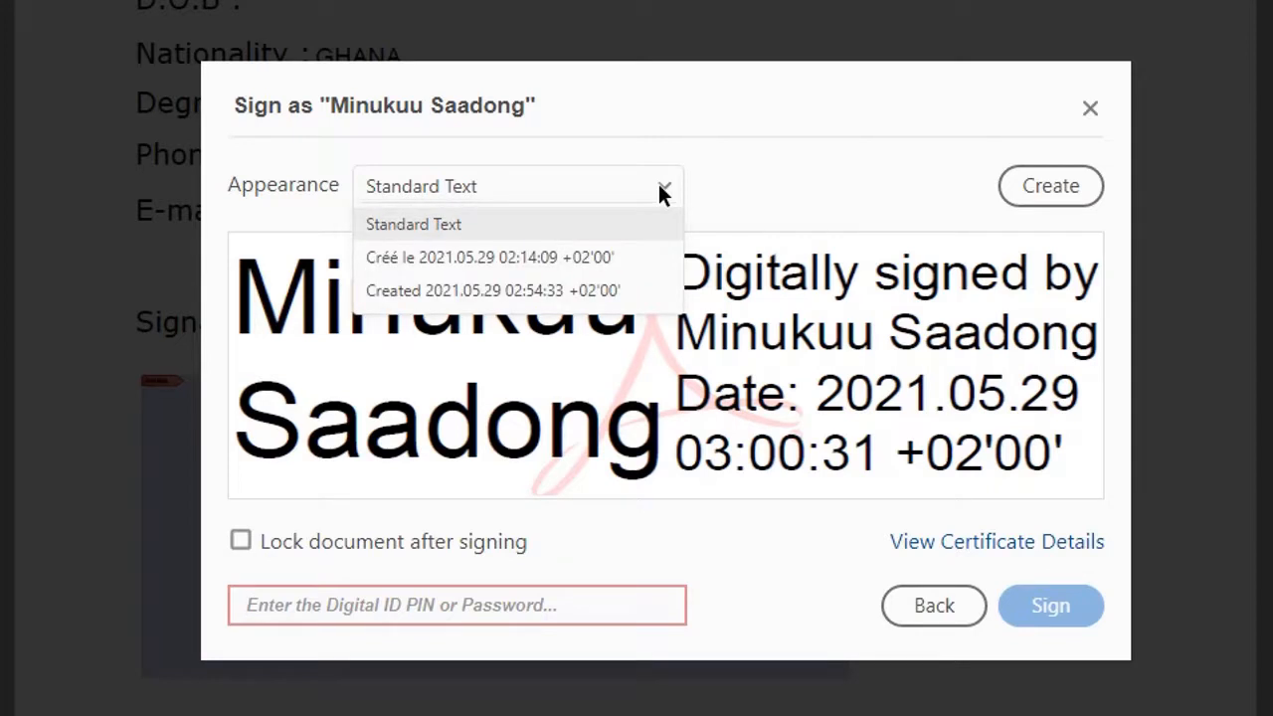
click(605, 288)
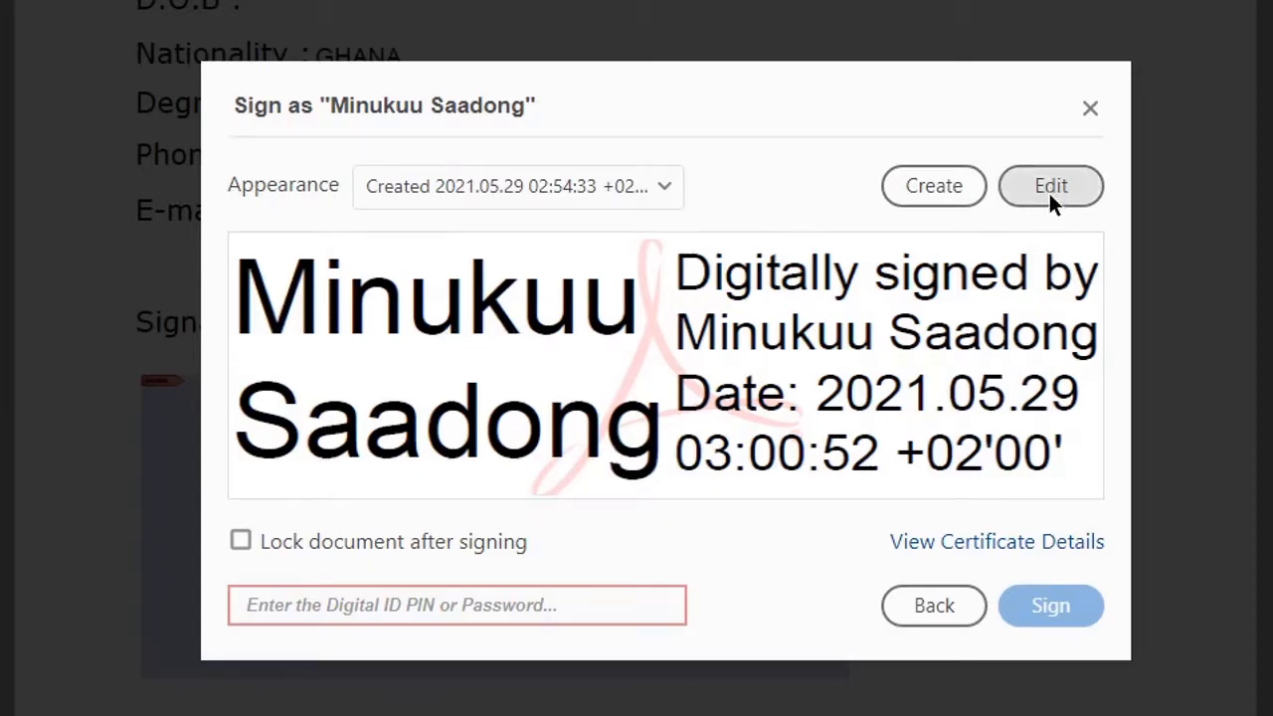
click(664, 186)
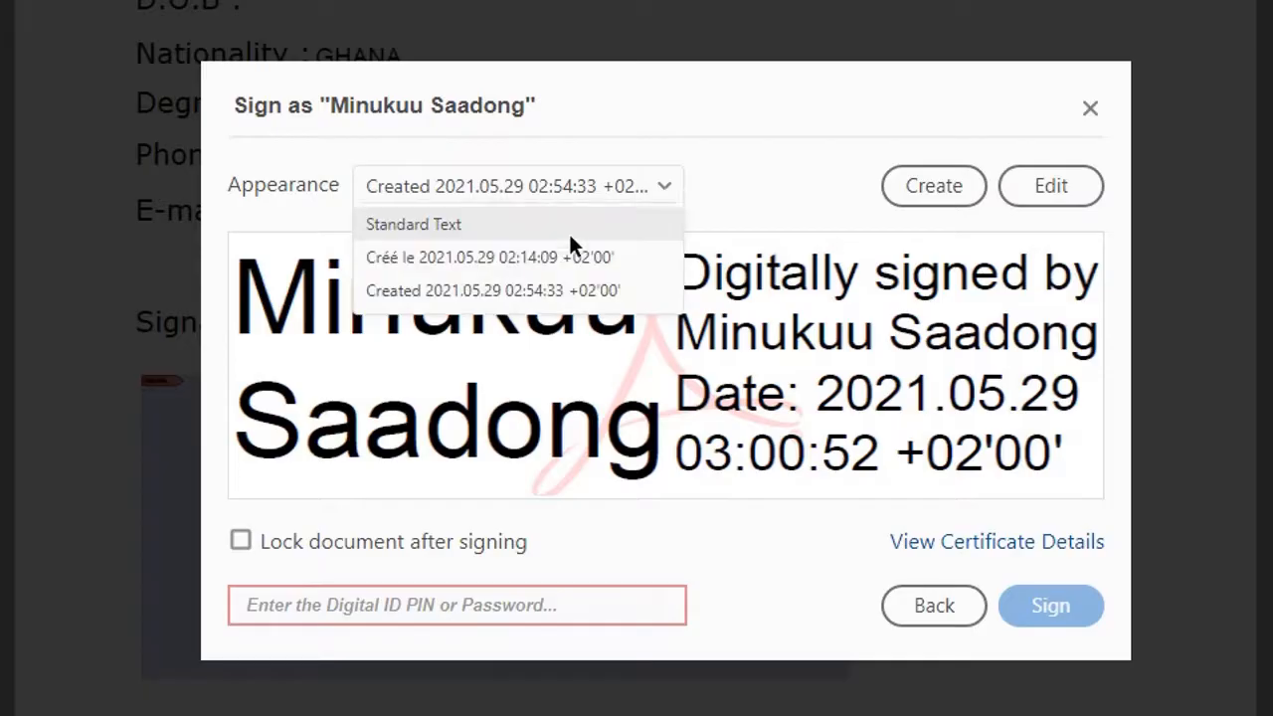
click(553, 223)
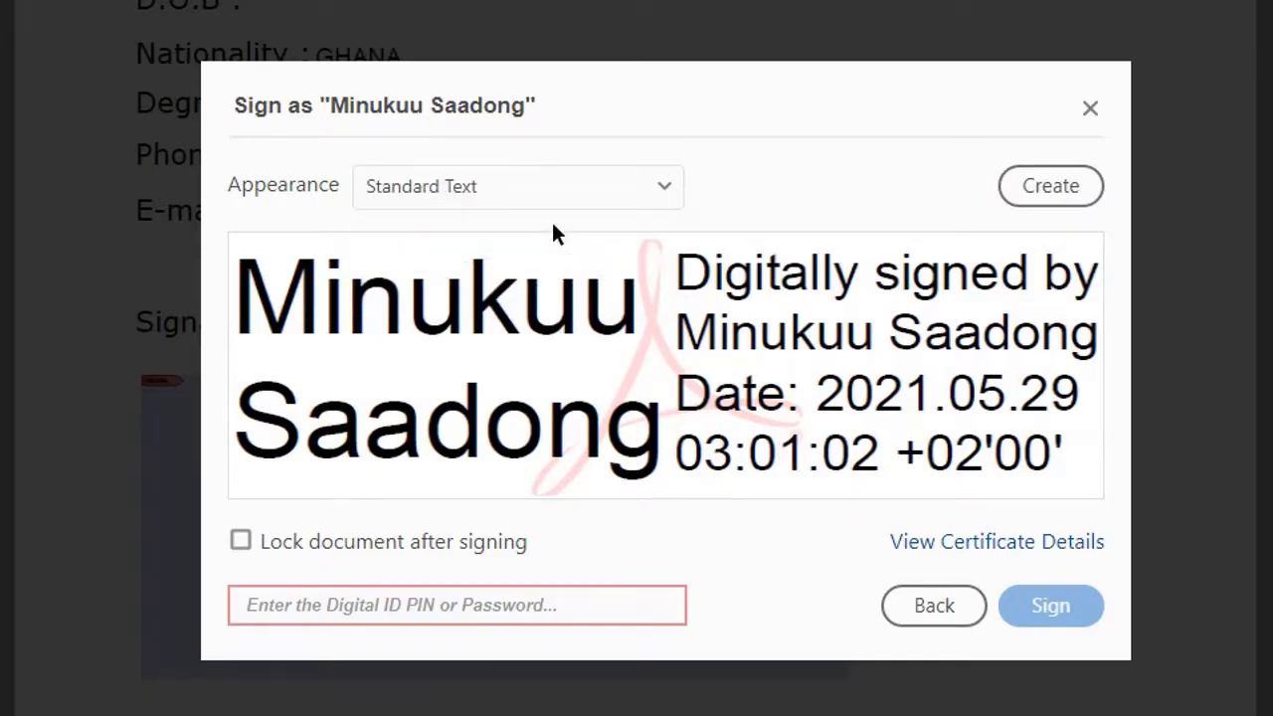
click(656, 187)
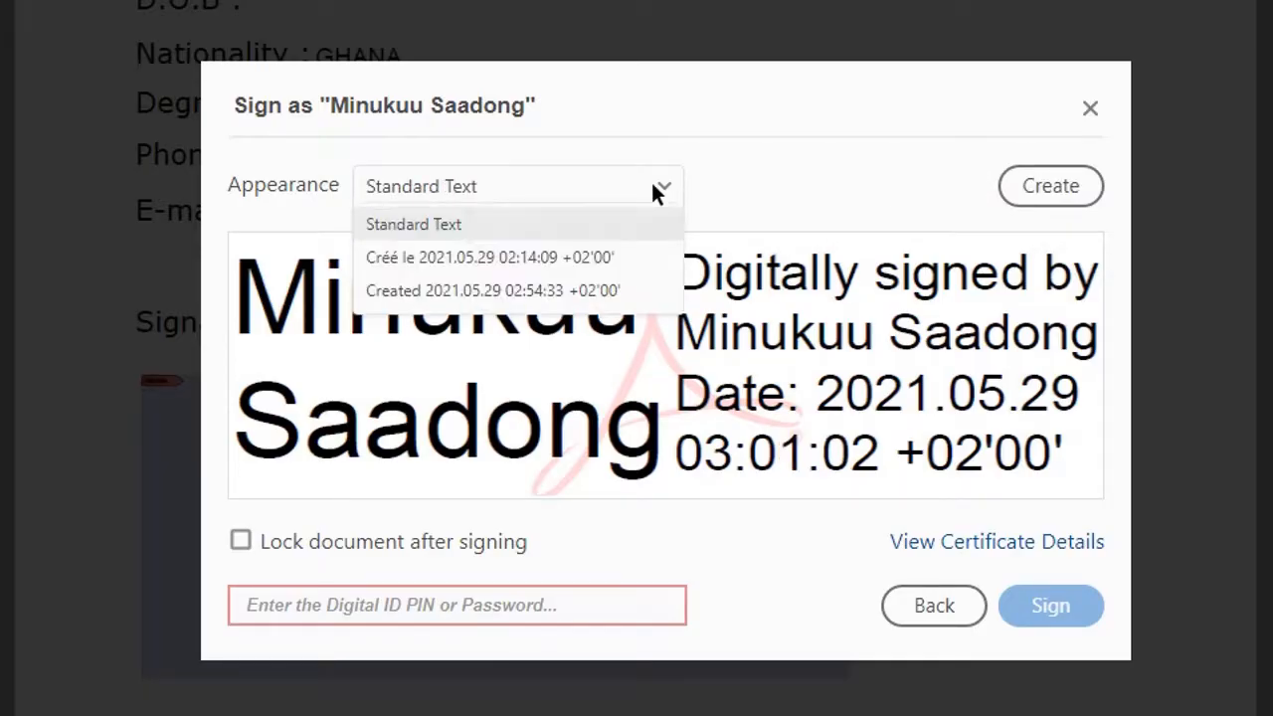
click(584, 291)
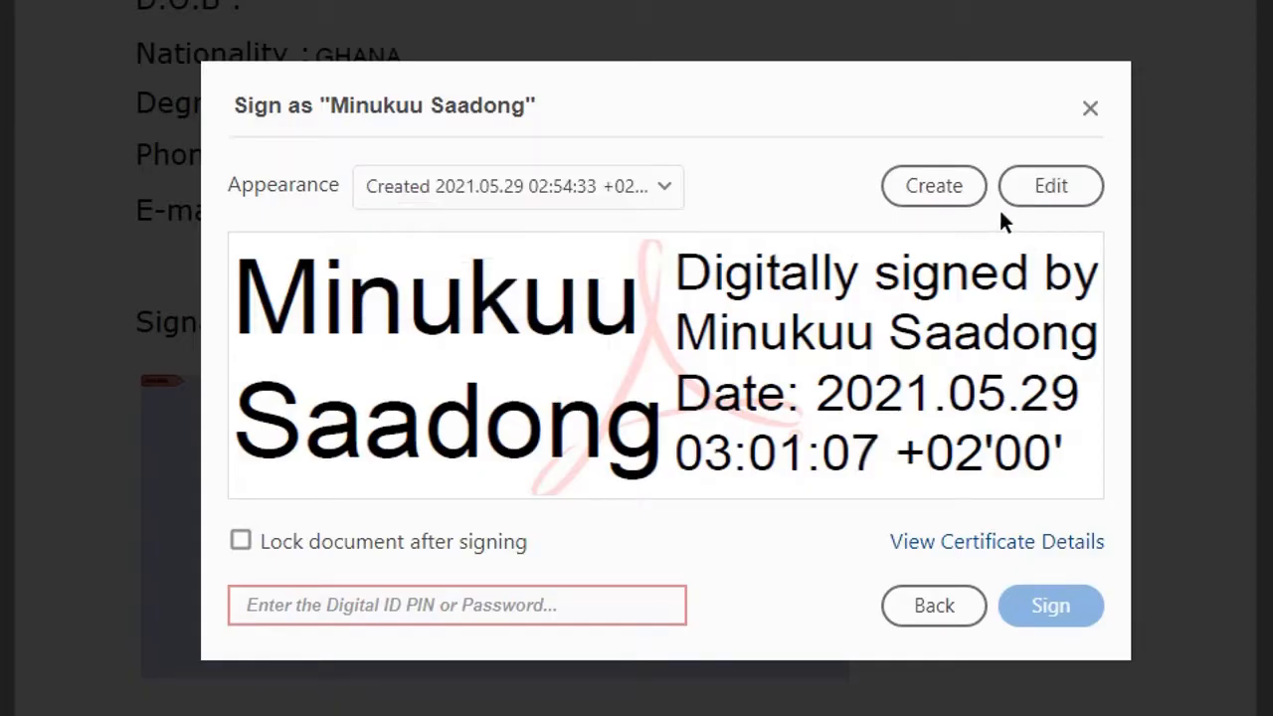
click(1047, 186)
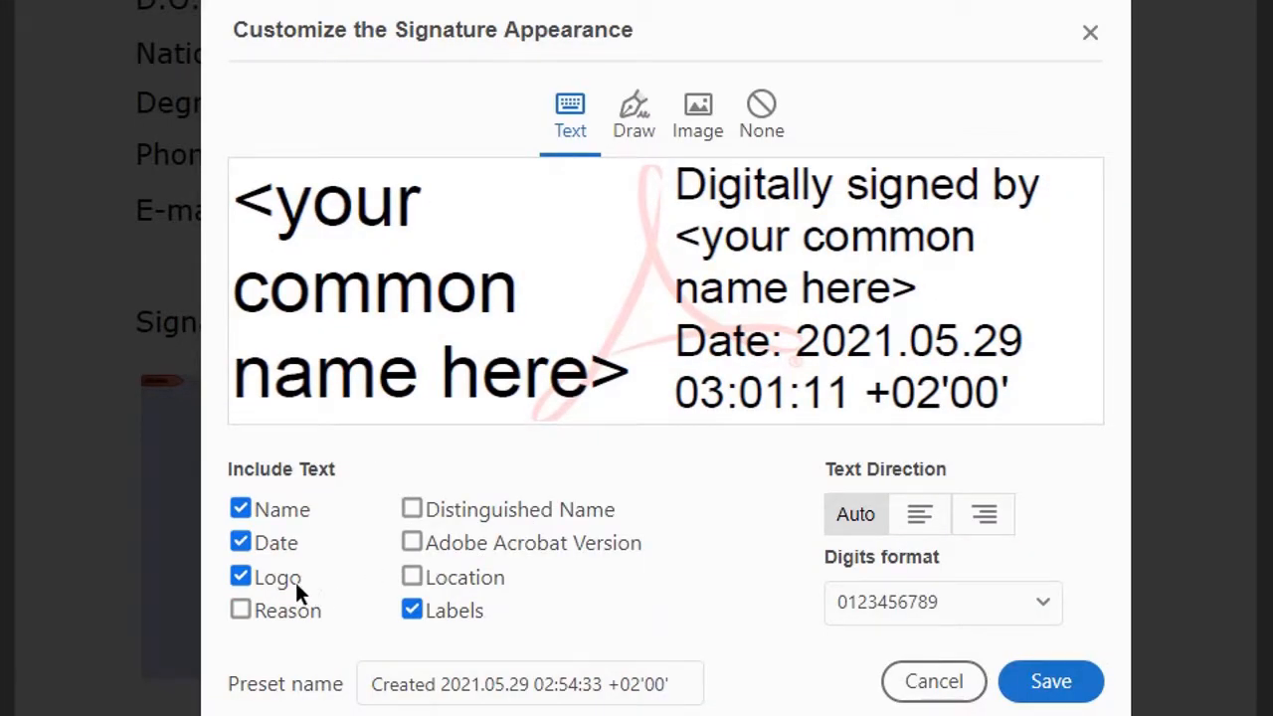
Try the Logo and Location options, keep name, date, logo and labels, and save.
click(239, 577)
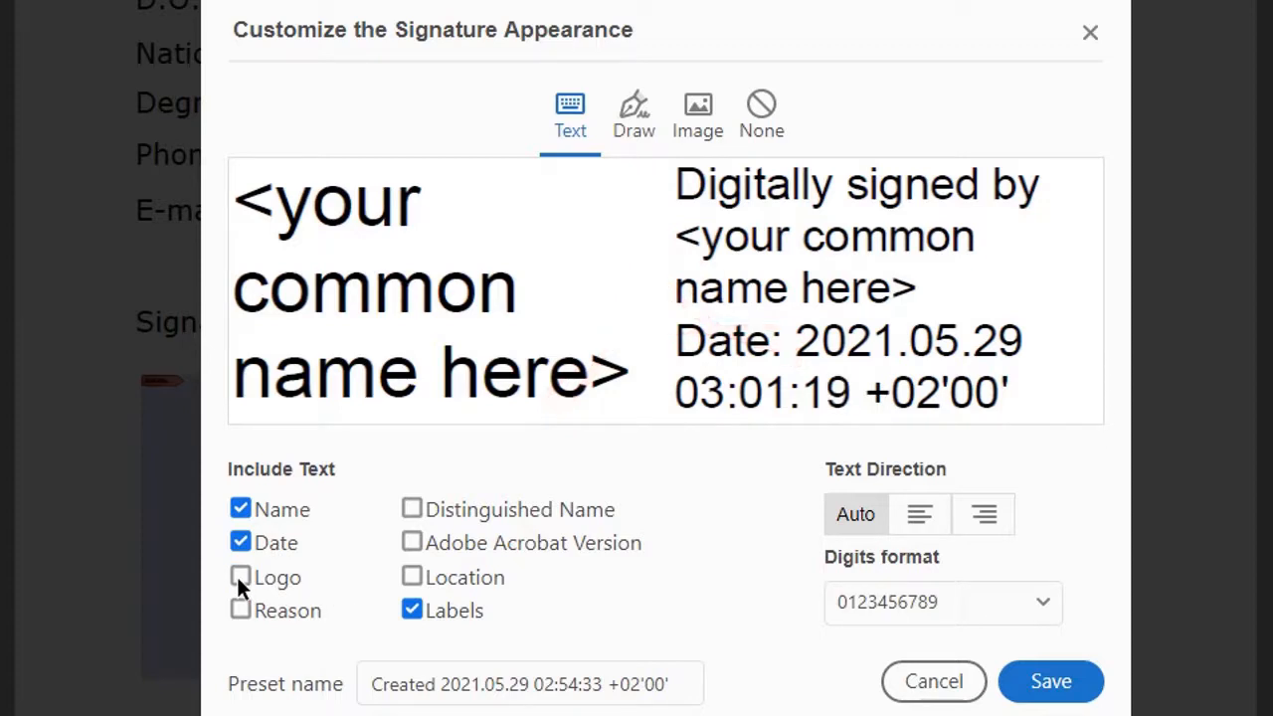
click(238, 585)
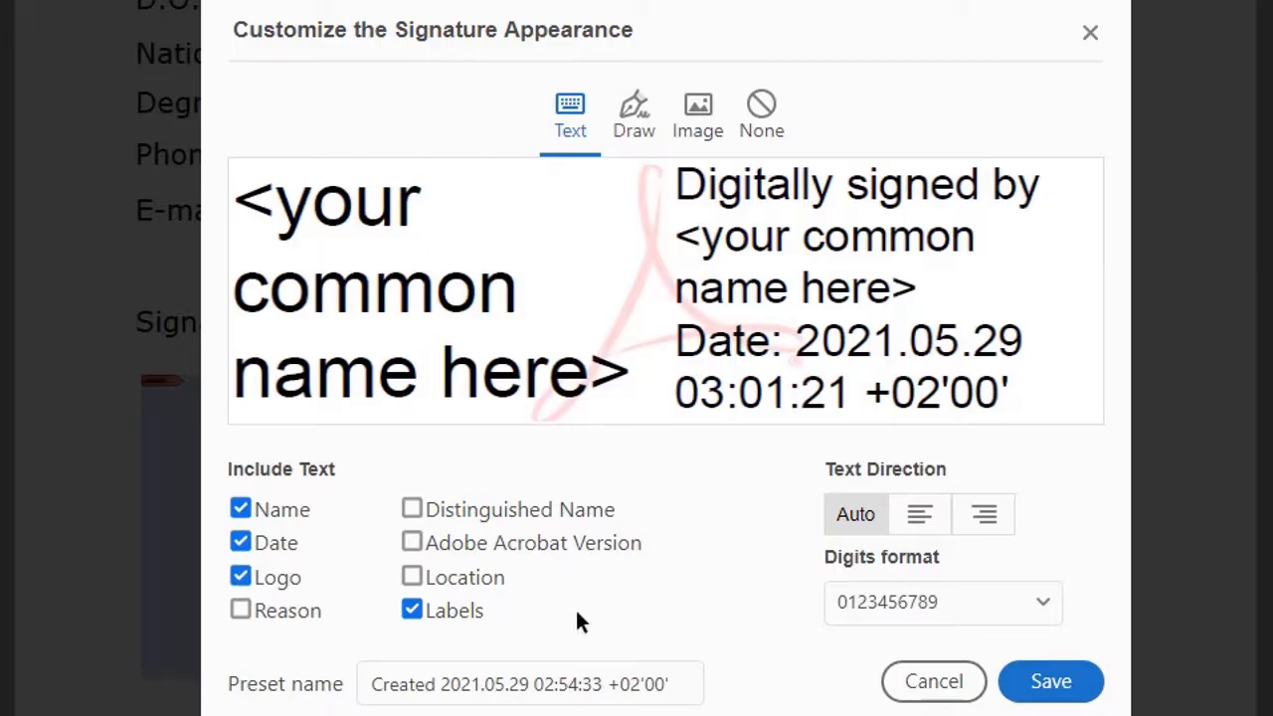
click(413, 576)
click(418, 579)
click(1057, 678)
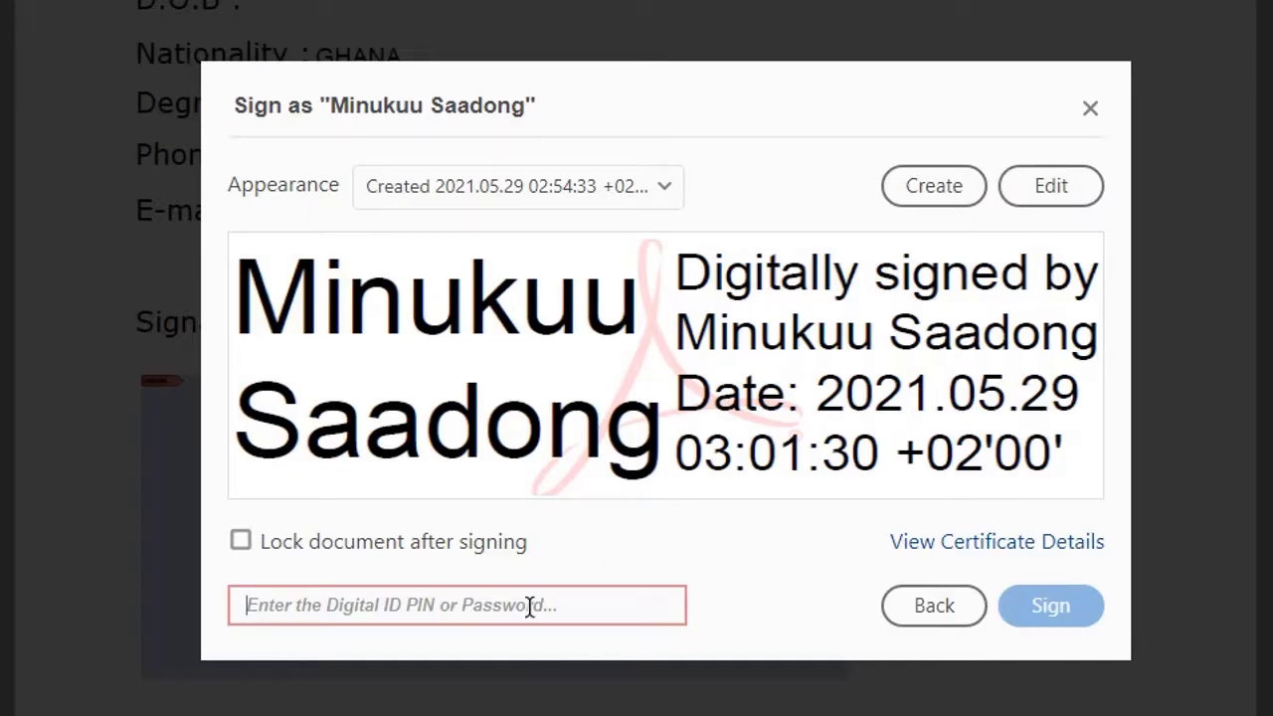
Open Customize the Signature Appearance again via Edit for the chosen preset.
click(1044, 187)
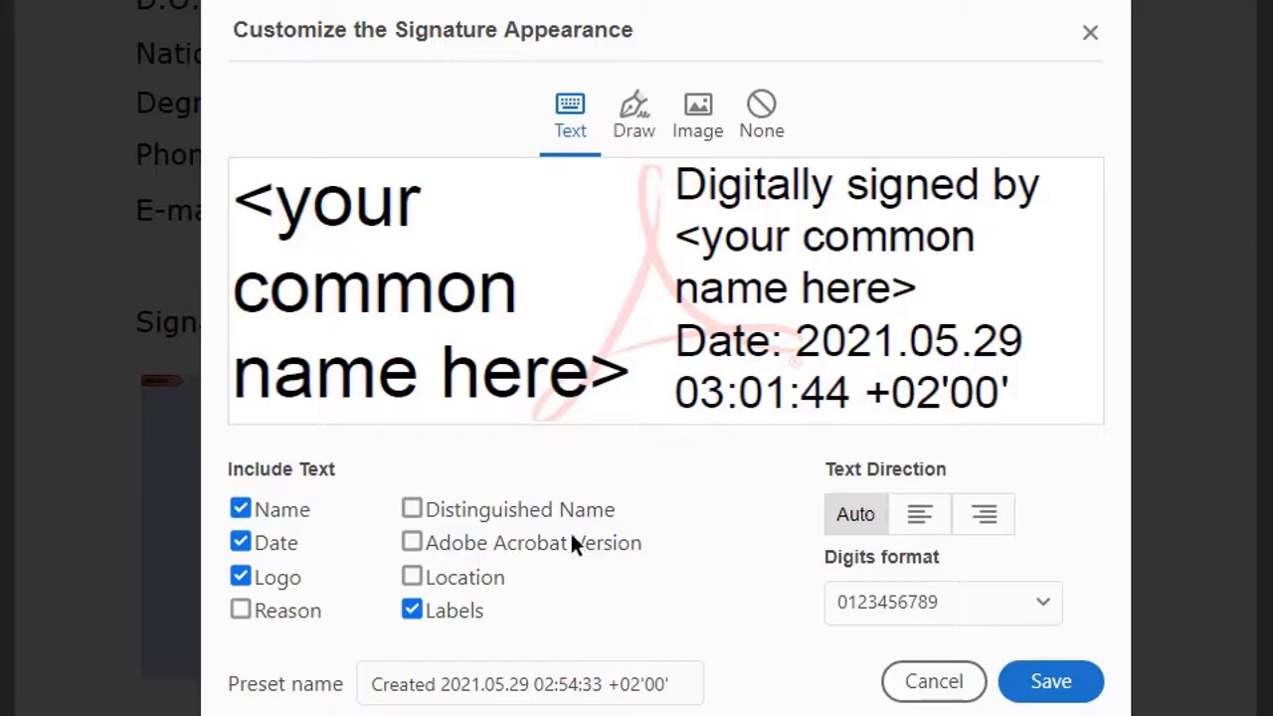
Preview Reason and Location, leave both unticked, and save the appearance.
click(241, 609)
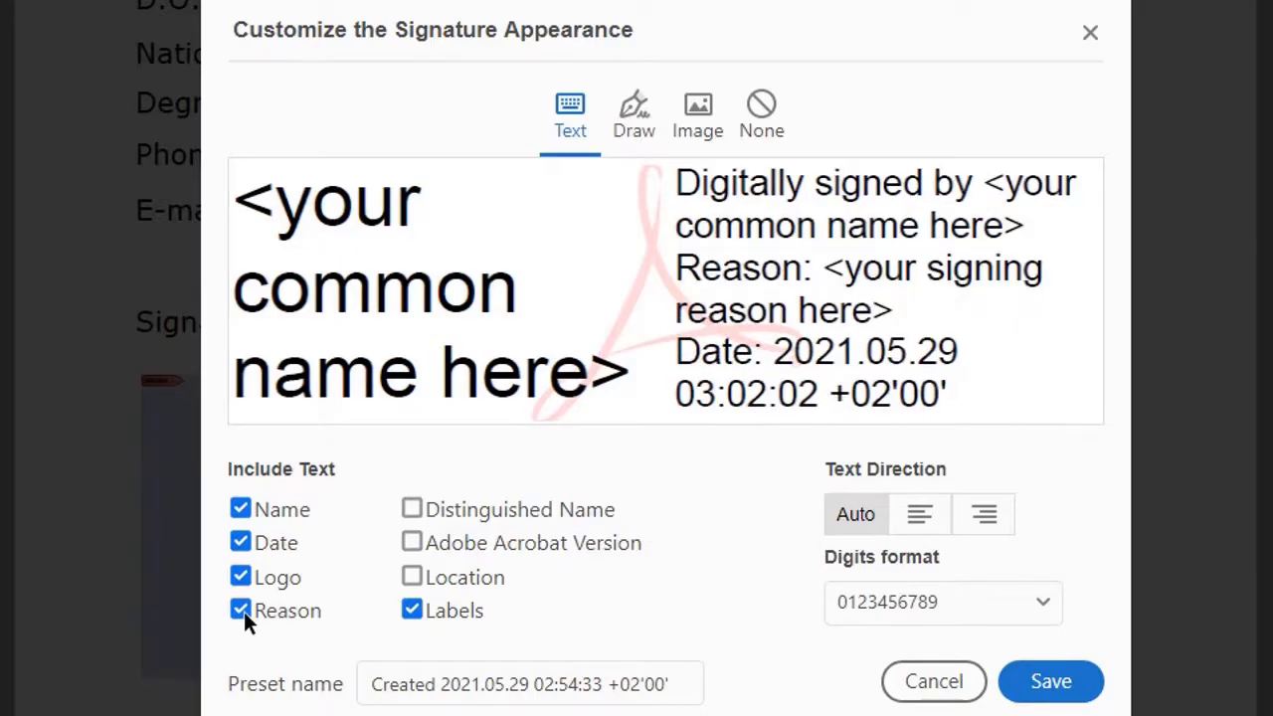
click(241, 610)
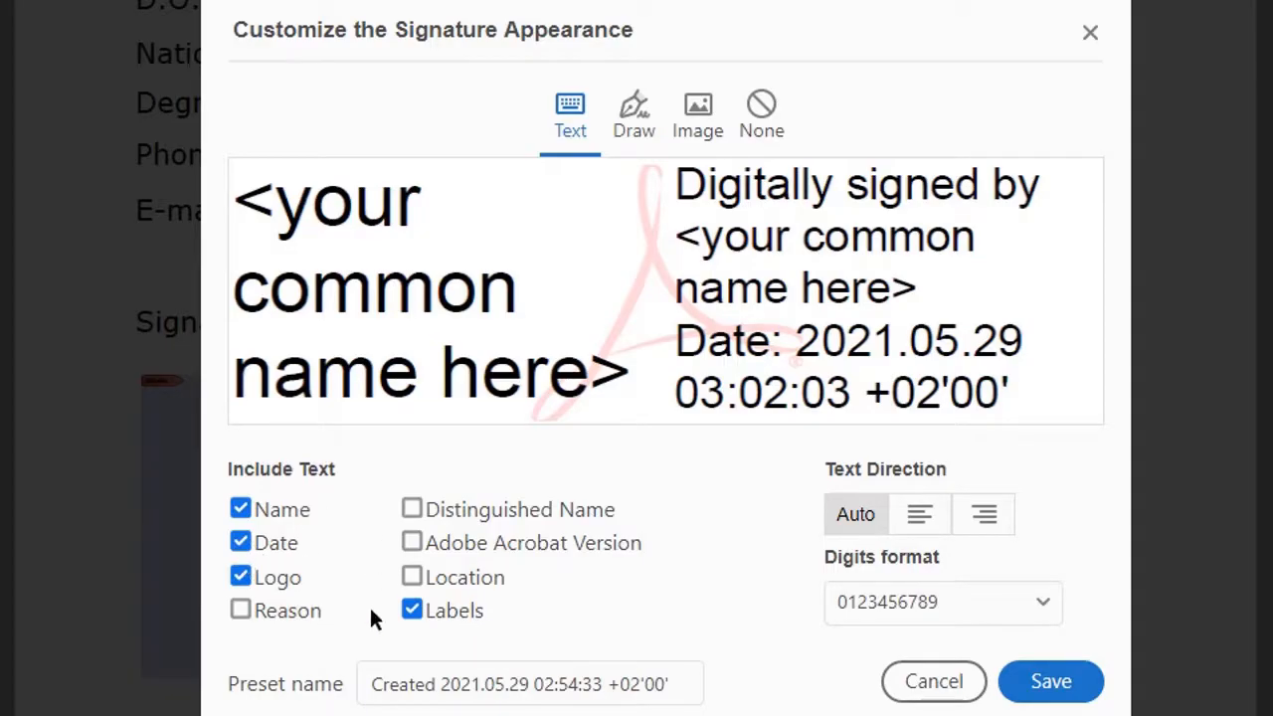
click(416, 575)
click(416, 575)
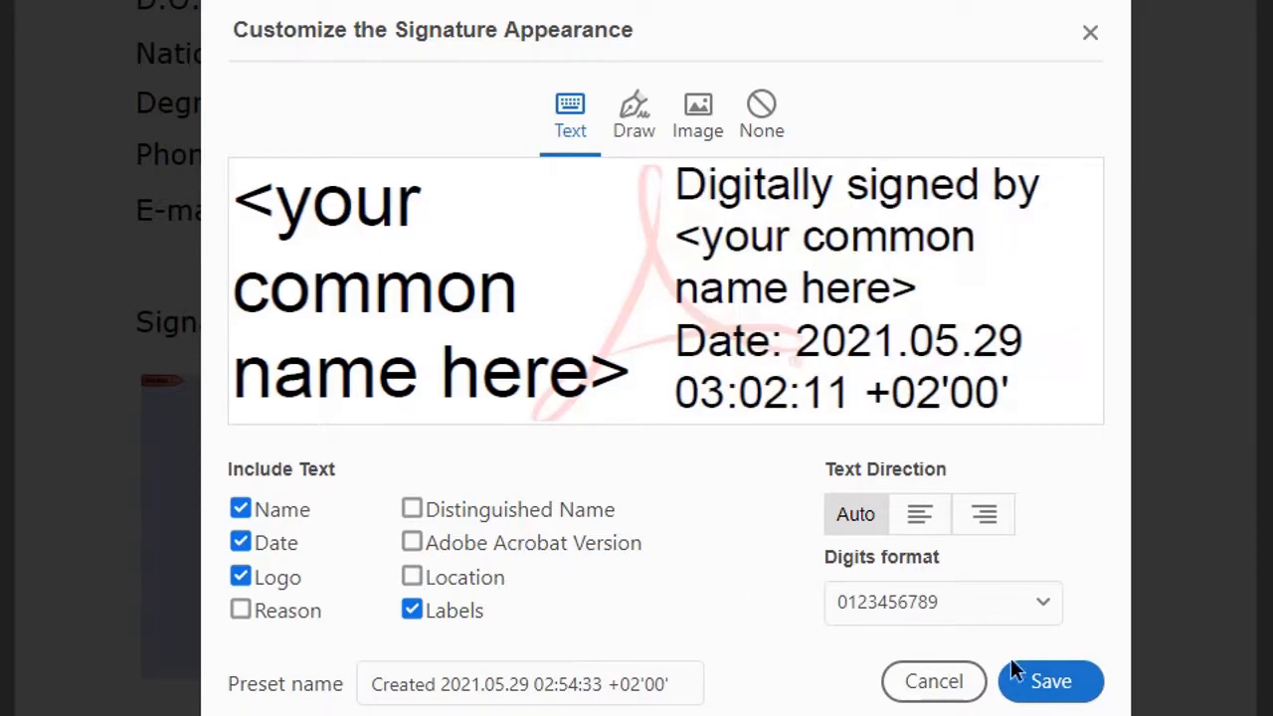
click(1041, 681)
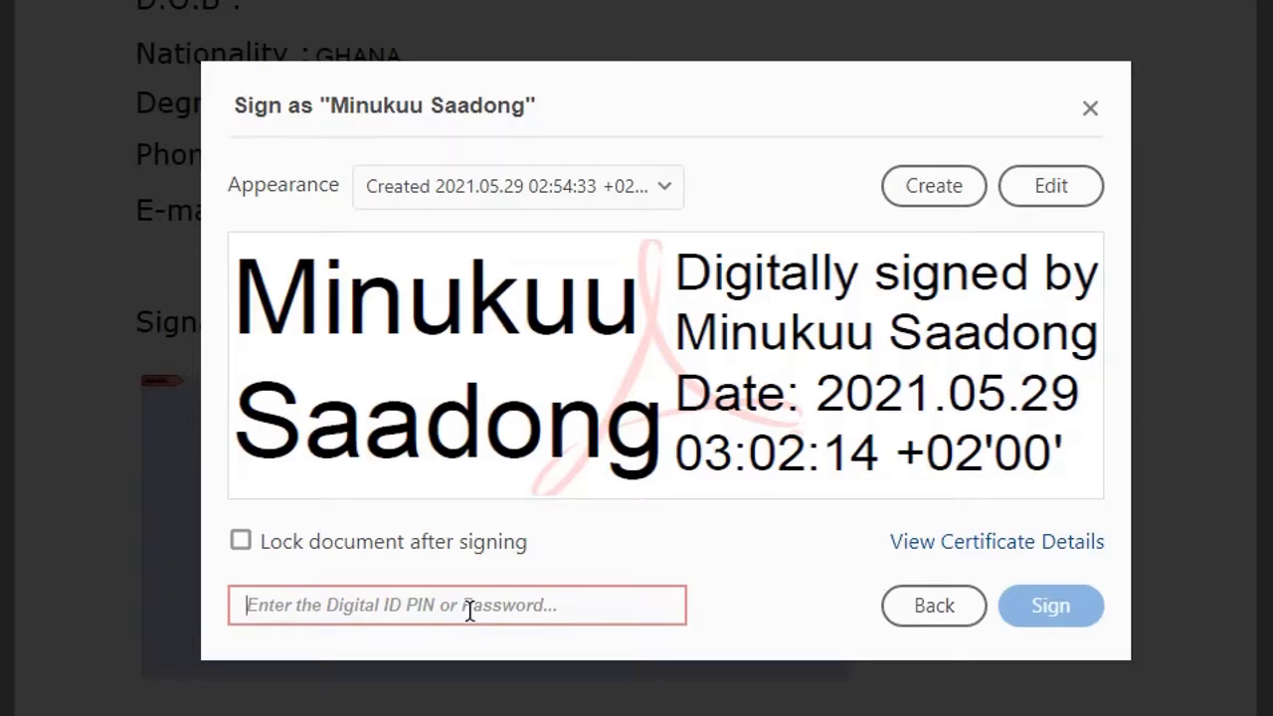
Enter the digital ID's password and confirm the signature on the Crous form.
text(1)
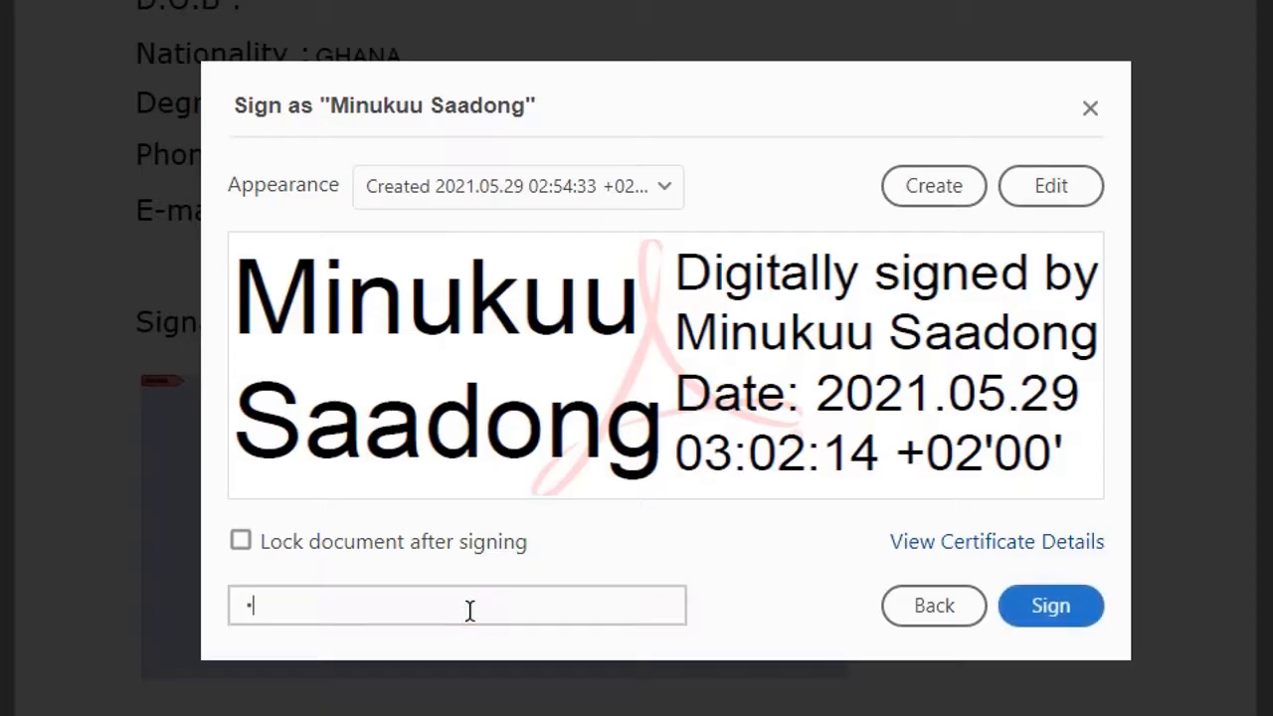
text(***************)
click(1057, 606)
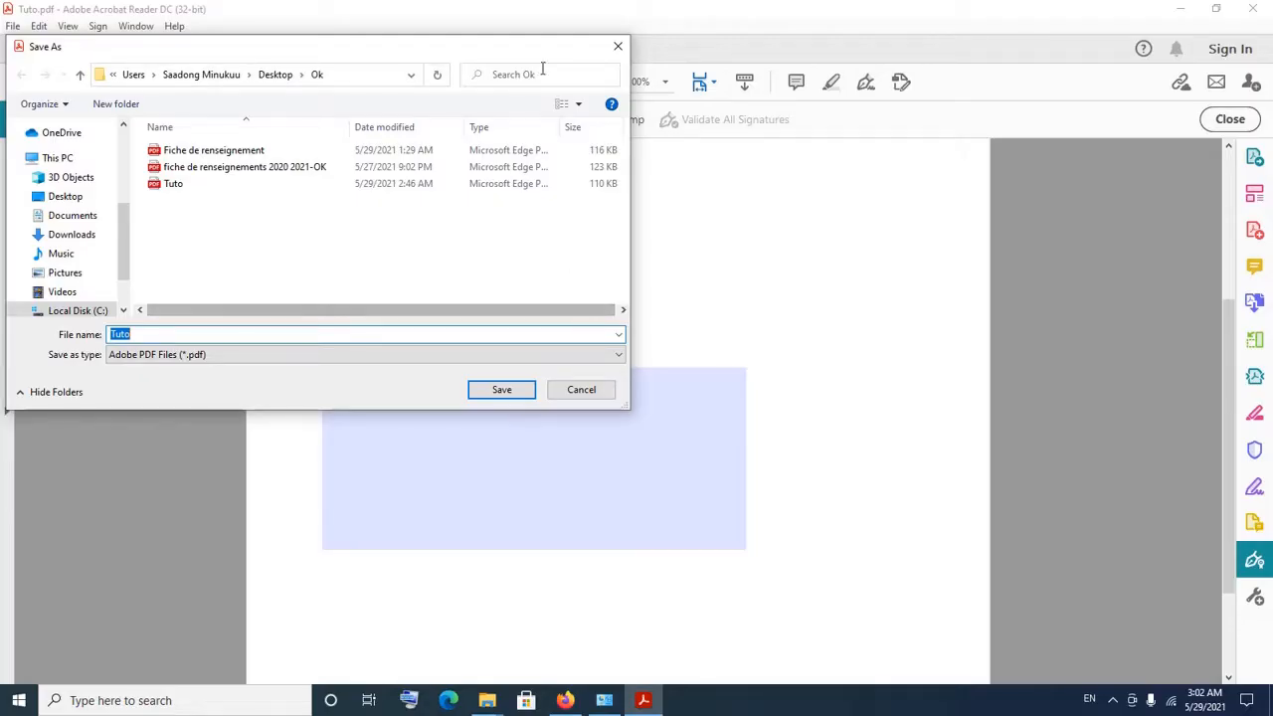
Save the signed PDF to the Desktop as 'TutoRIAL ON DIGITAL SIGNING'.
drag(526, 54, 900, 100)
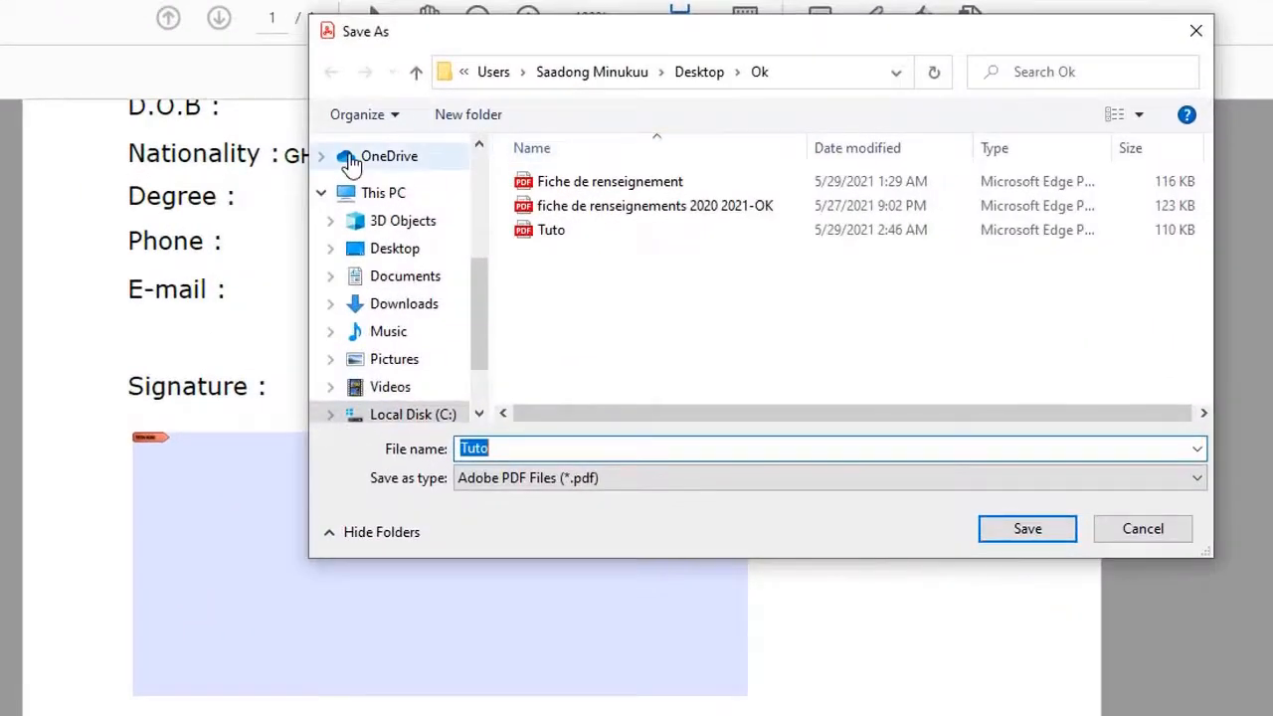
click(398, 250)
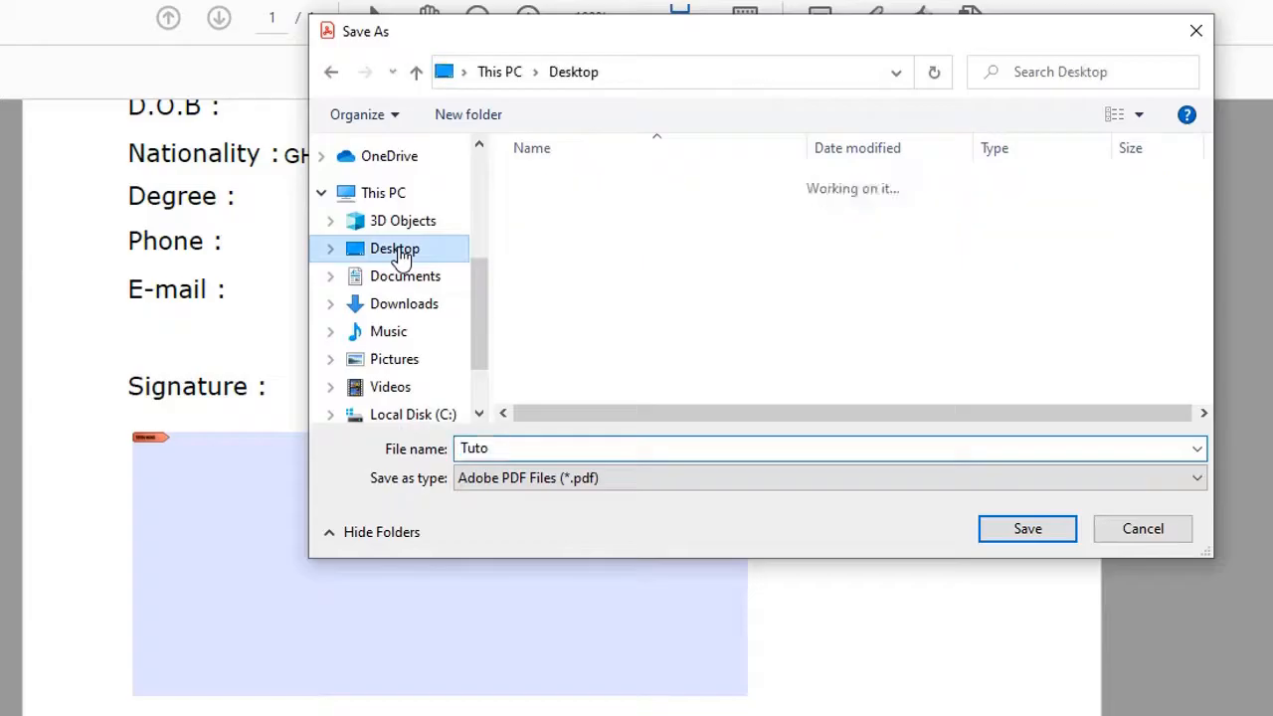
click(515, 450)
click(515, 450)
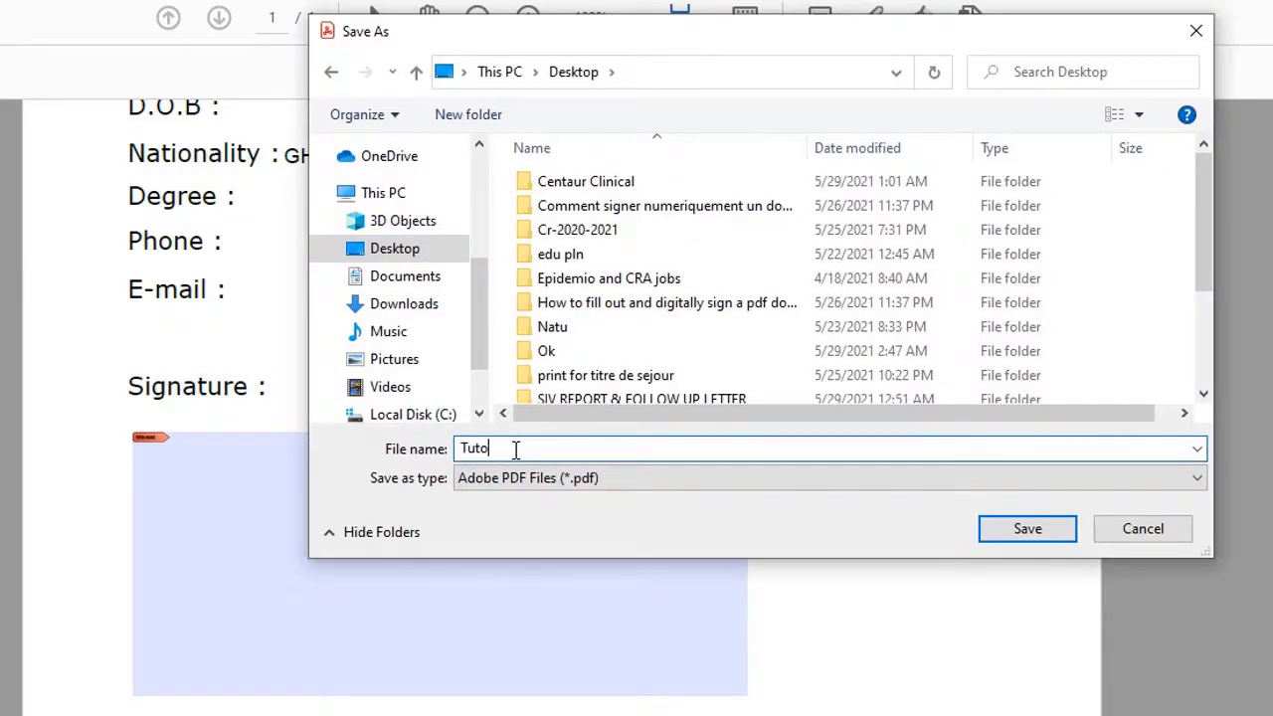
text(RIAL ON DIGITAL SIG)
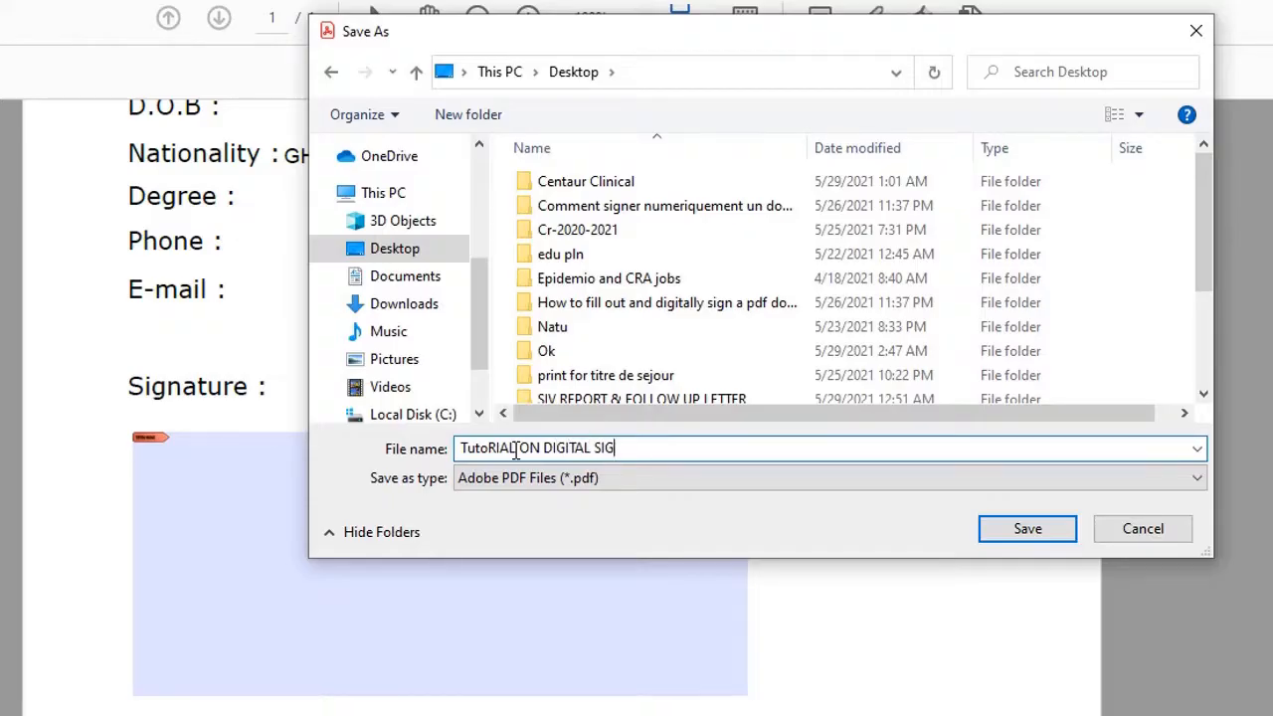
text(NING)
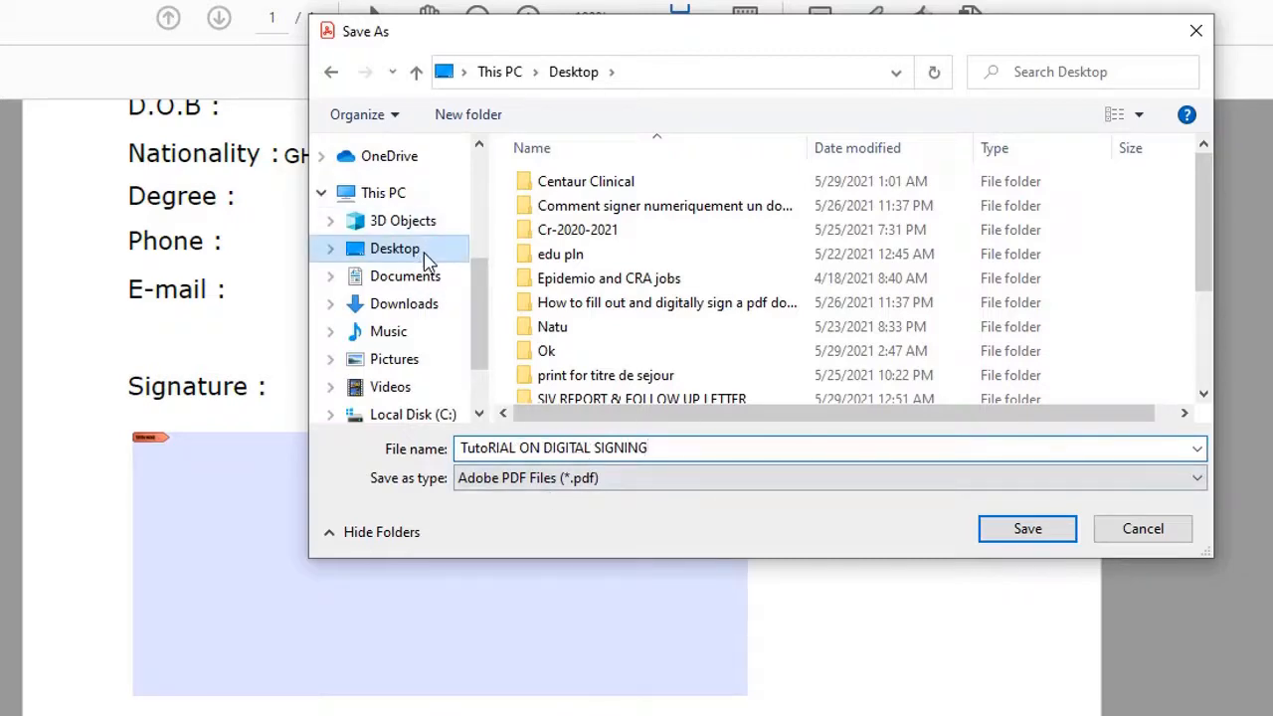
click(1026, 535)
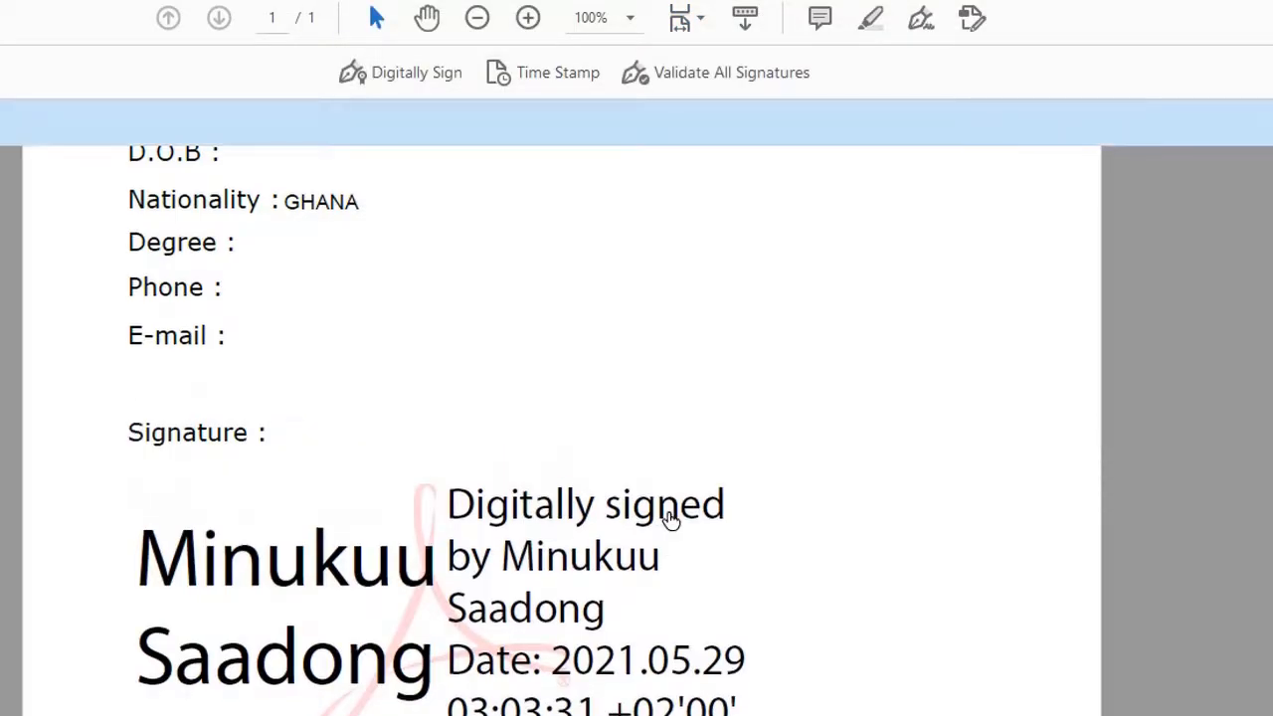
Scroll the saved form to check the signature dated 2021.05.29 and the valid-signatures banner.
scroll(671, 520, up, 5)
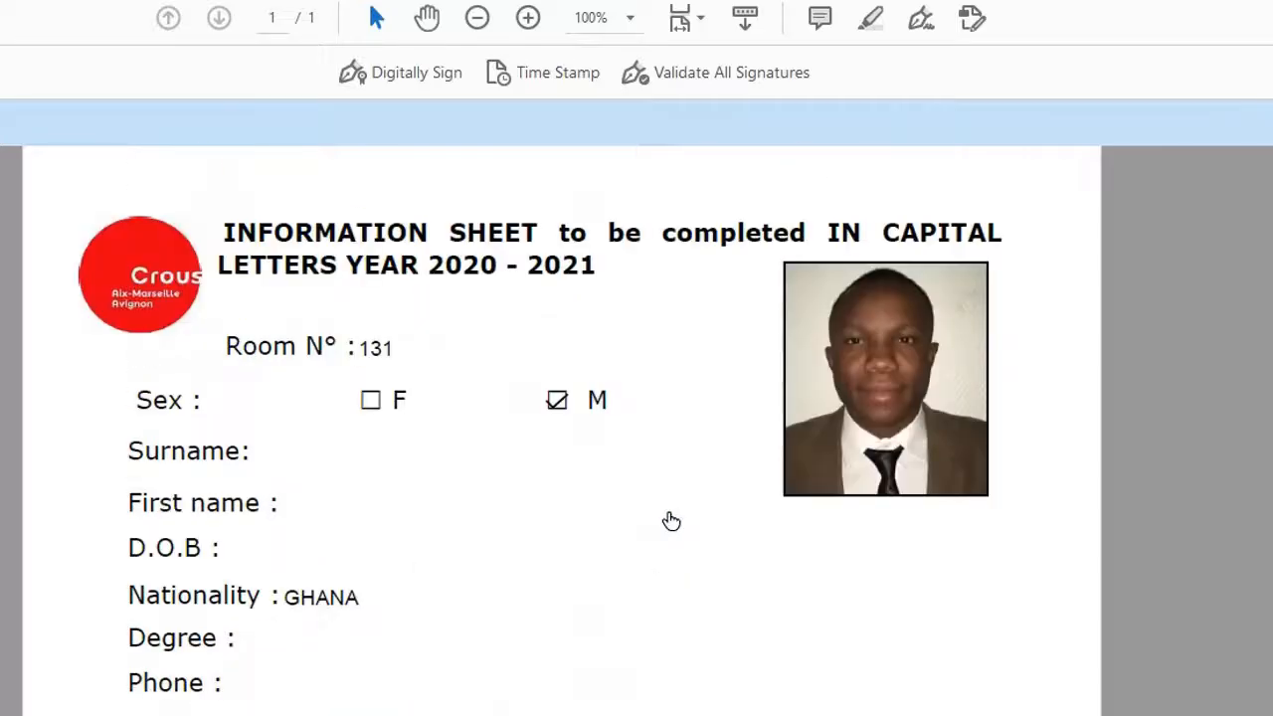
scroll(672, 520, down, 6)
scroll(671, 520, up, 4)
scroll(671, 520, down, 3)
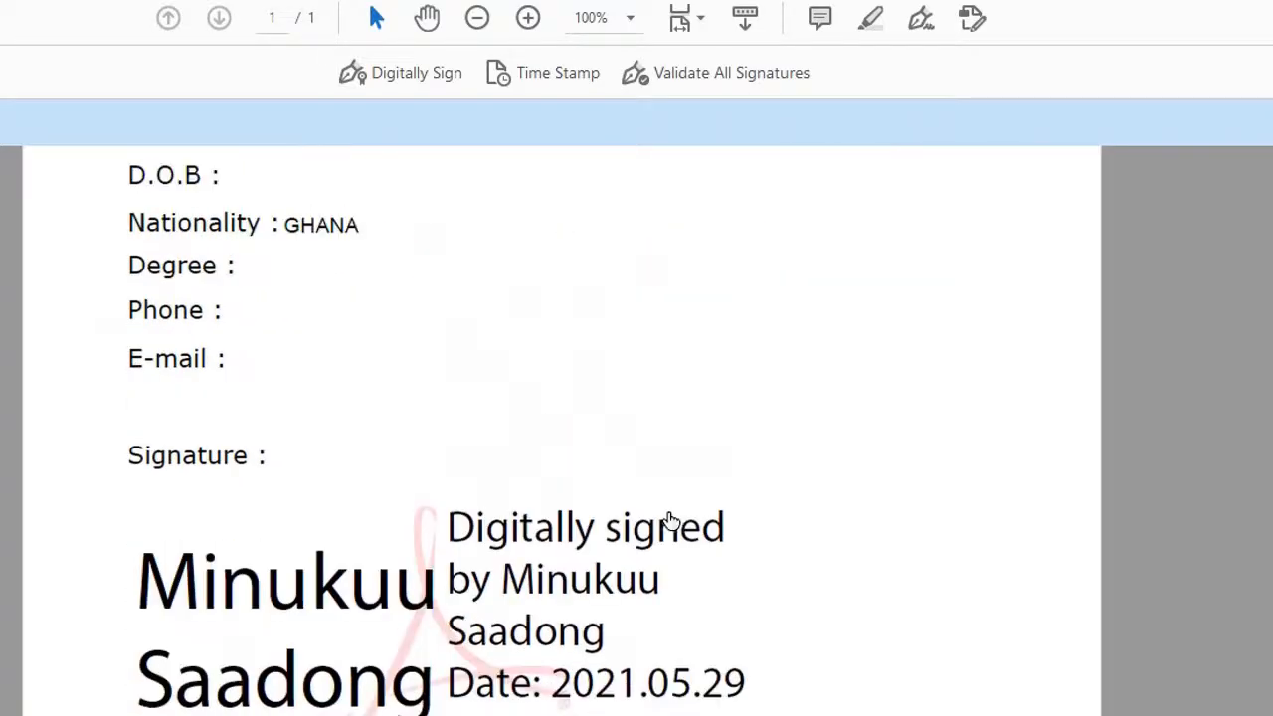
scroll(671, 520, down, 2)
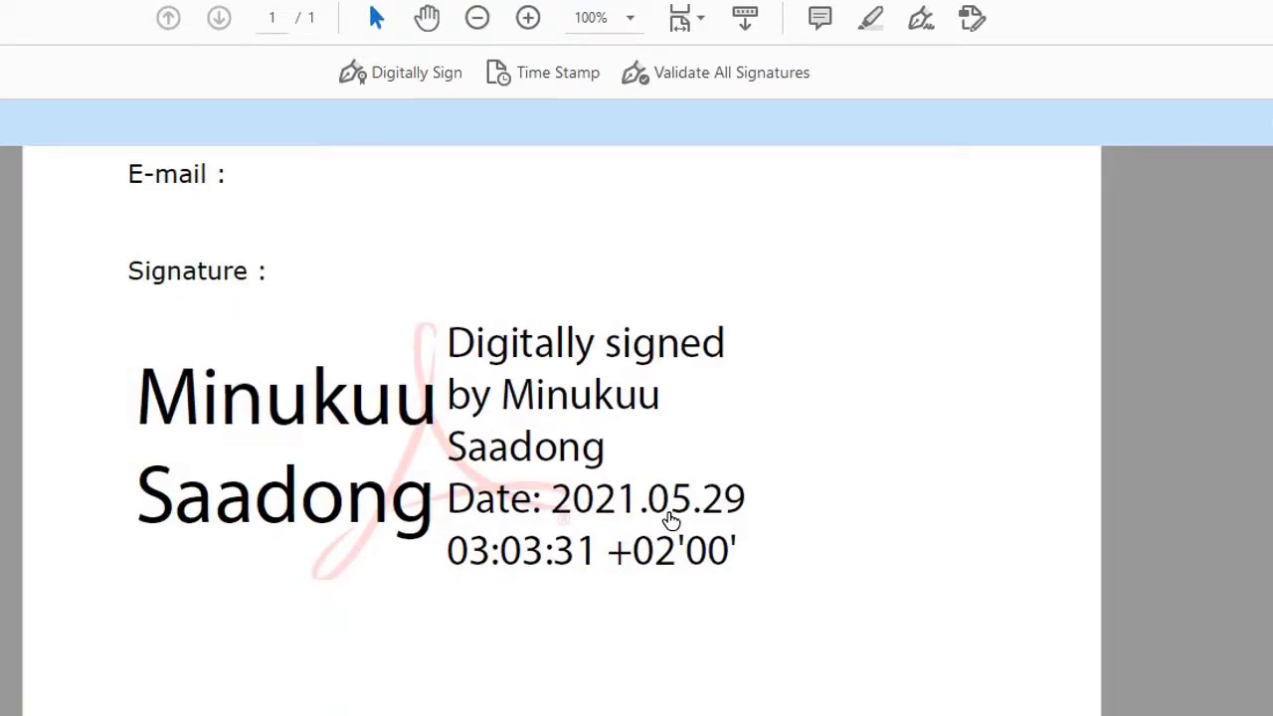